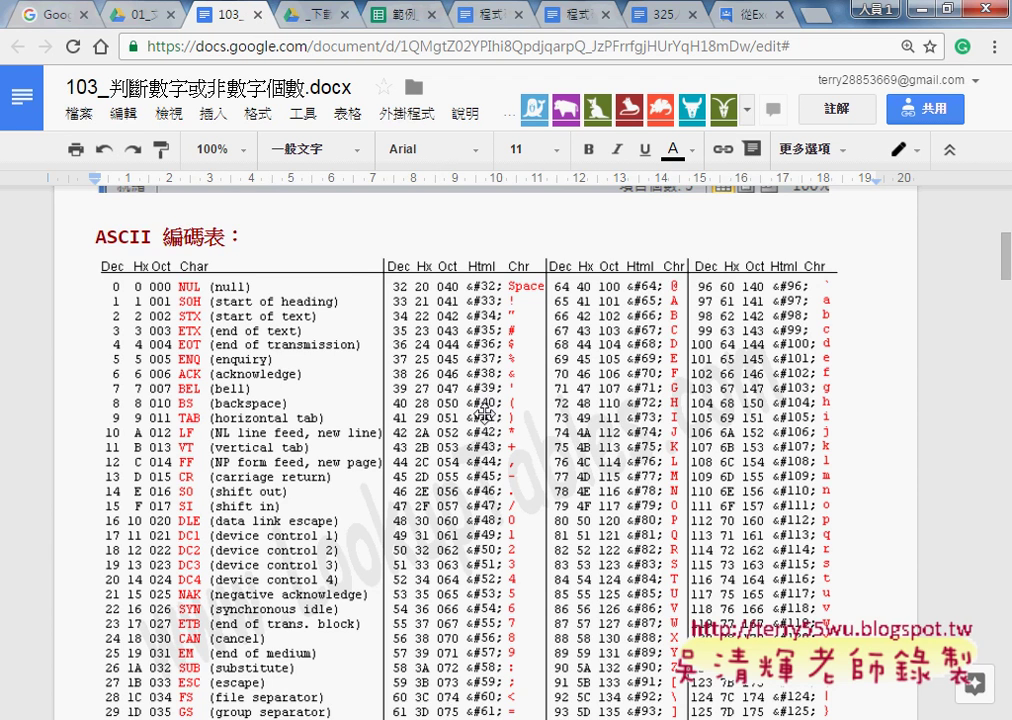
# Mark the Space, 64 and 96 entries in the ASCII table, then clear the pen marks
pyautogui.scroll(-1, 511, 437)
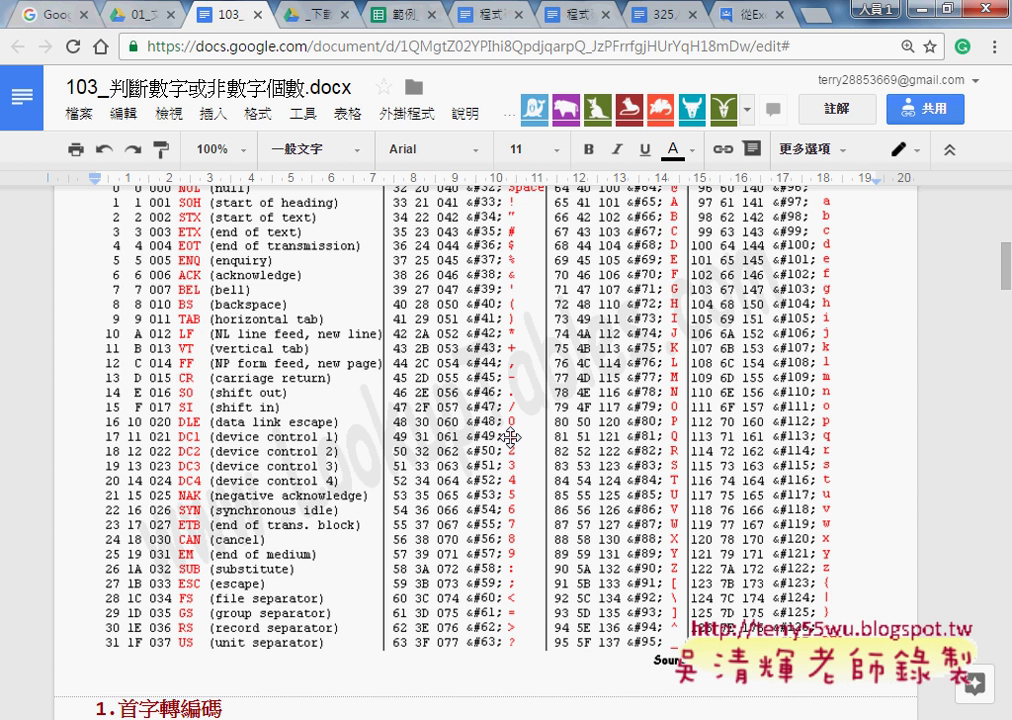
pyautogui.scroll(2, 511, 437)
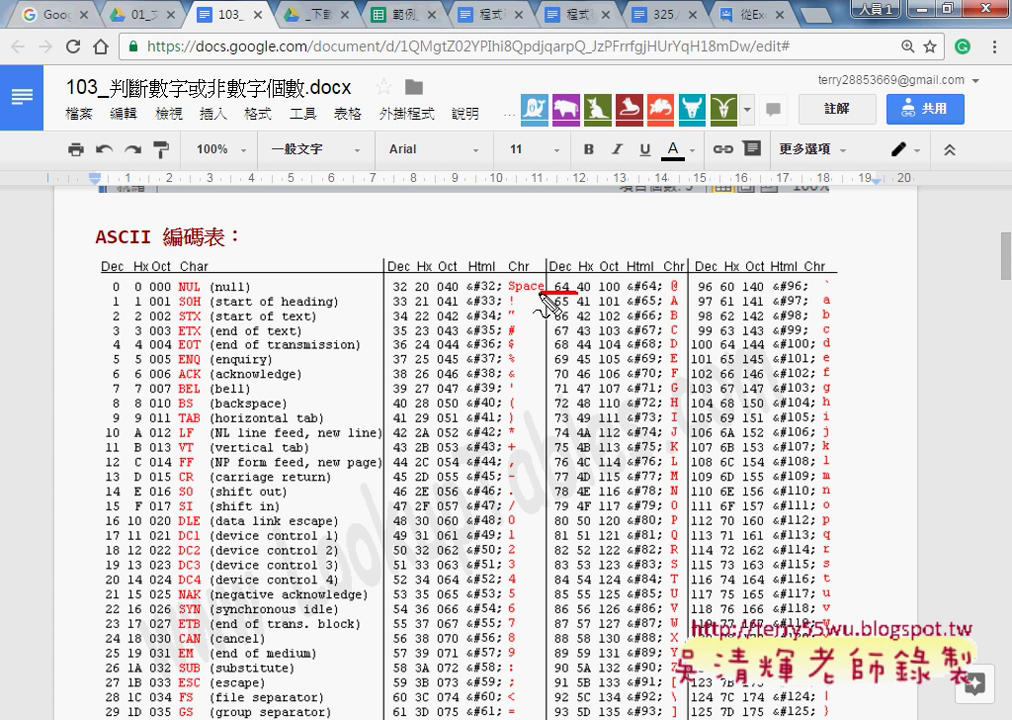
pyautogui.moveTo(508, 293); pyautogui.dragTo(577, 292)
pyautogui.moveTo(688, 292)
pyautogui.mouseDown()
pyautogui.moveTo(730, 292)
pyautogui.moveTo(692, 338)
pyautogui.moveTo(692, 357)
pyautogui.mouseUp()
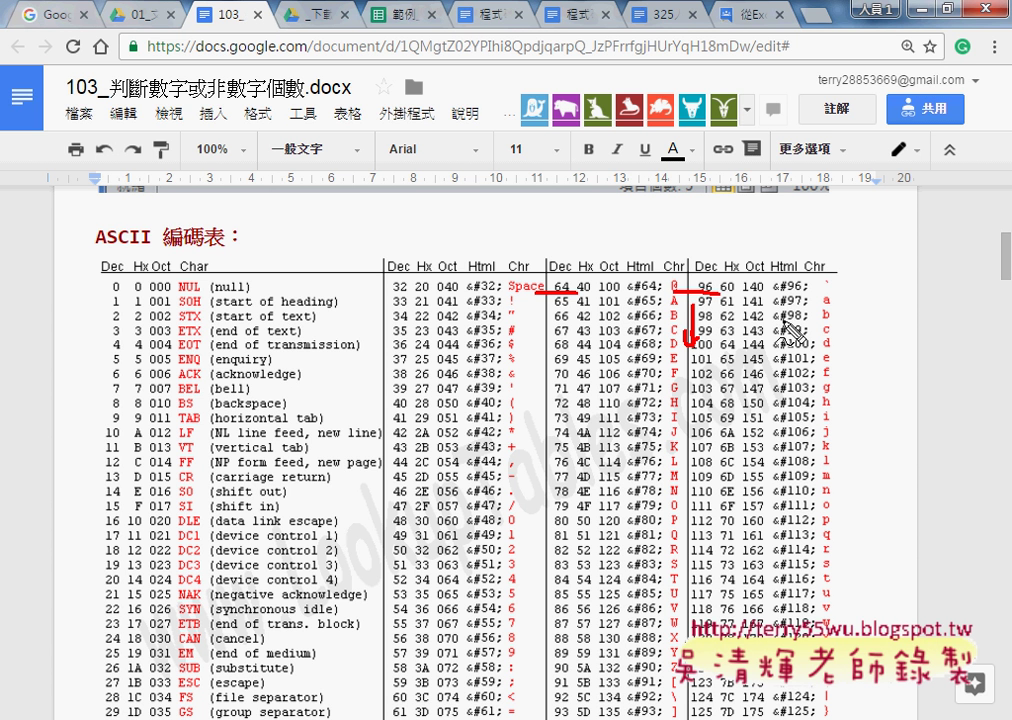
pyautogui.press('Escape')
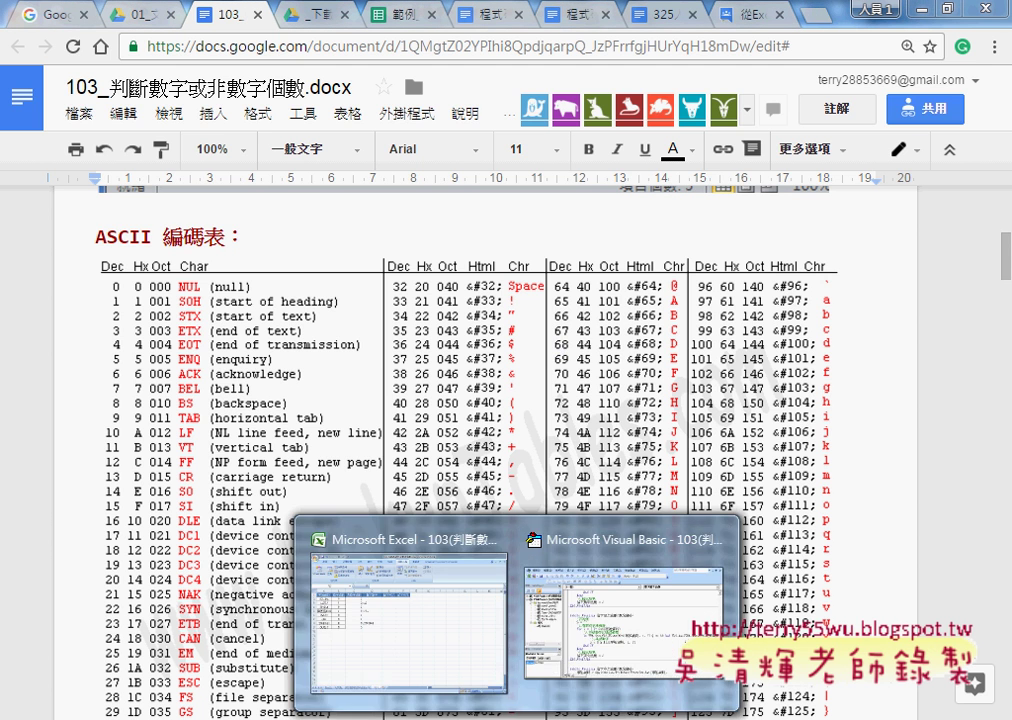
# Bring the VBA editor forward and widen its code area to show full lines
pyautogui.click(610, 600)
pyautogui.scroll(1, 566, 370)
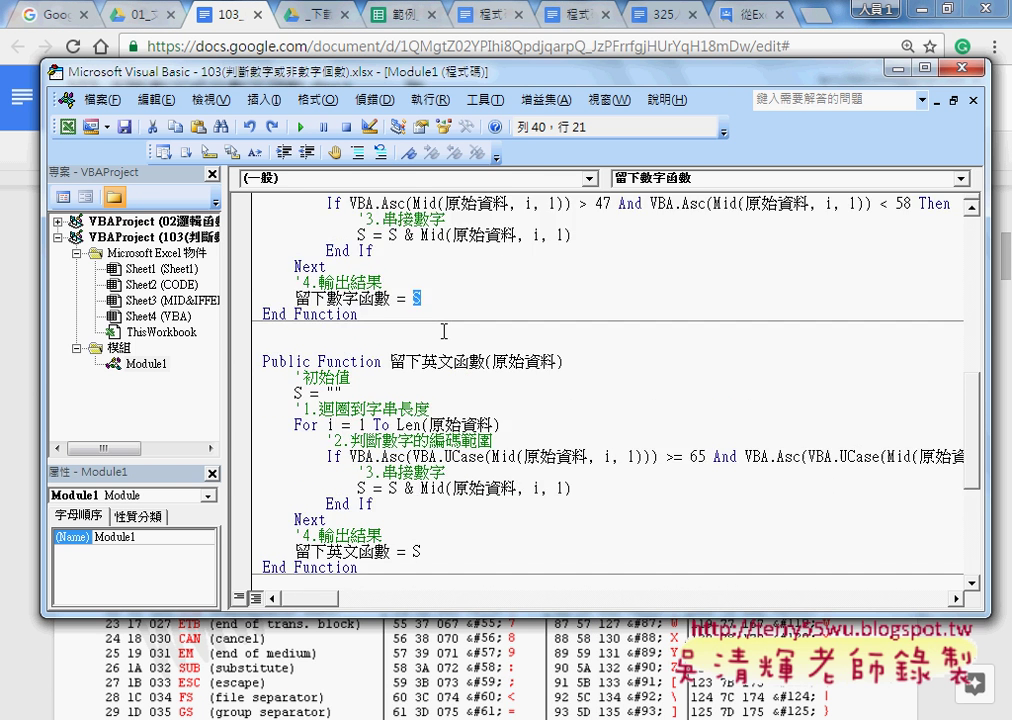
pyautogui.scroll(2, 444, 331)
pyautogui.moveTo(260, 203); pyautogui.dragTo(299, 412)
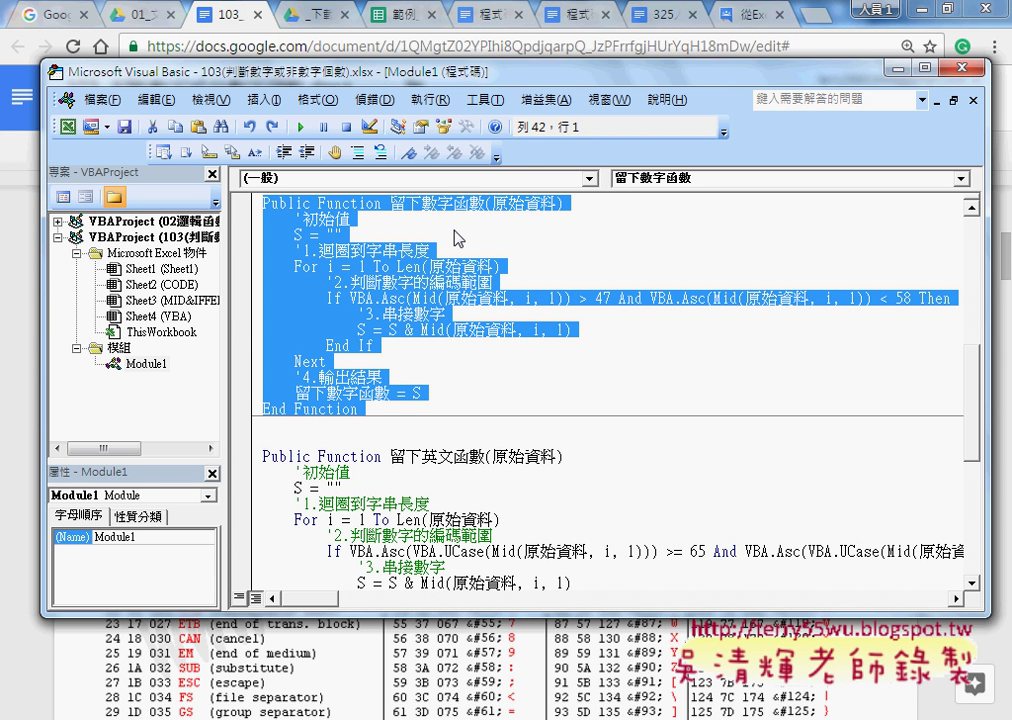
pyautogui.scroll(-1, 245, 245)
pyautogui.scroll(-2, 245, 245)
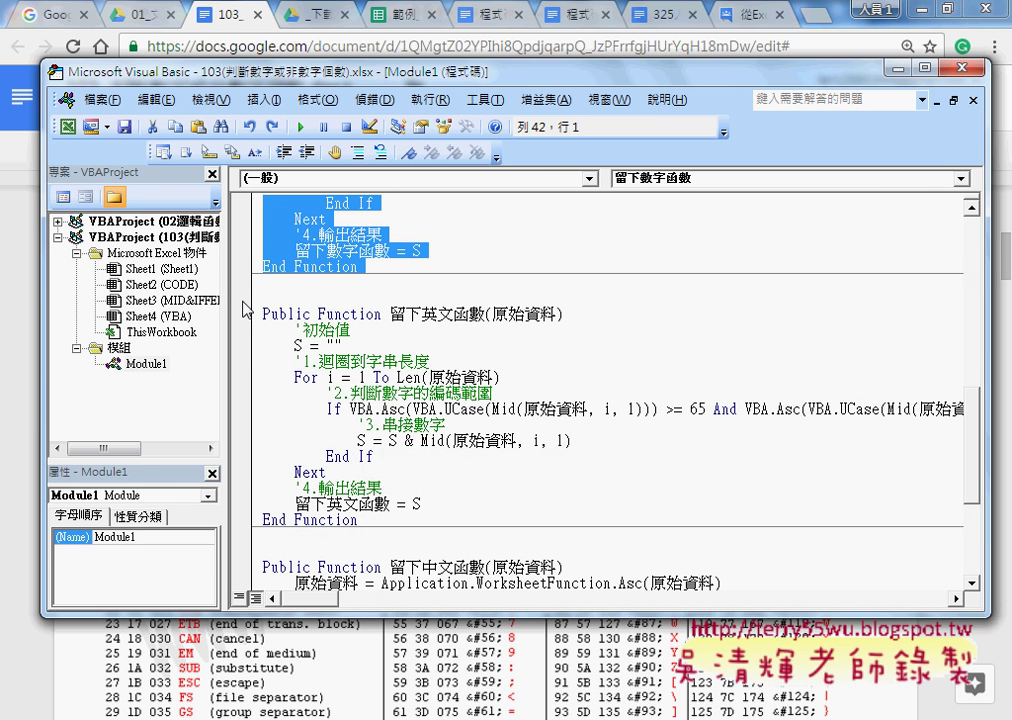
pyautogui.moveTo(224, 296); pyautogui.dragTo(131, 296)
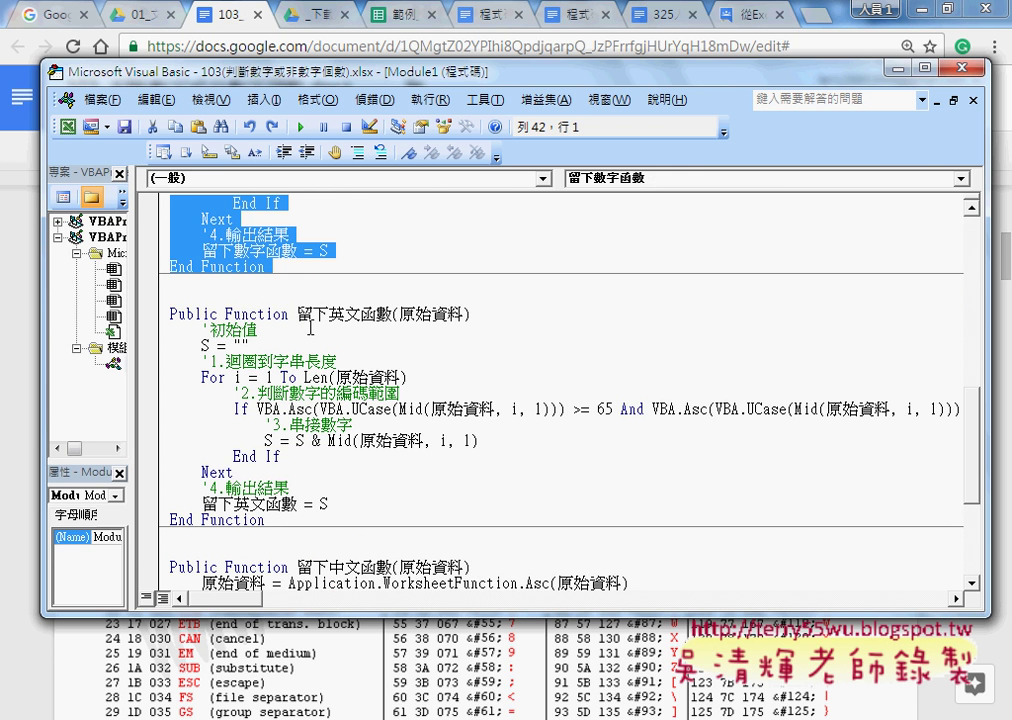
pyautogui.moveTo(339, 72); pyautogui.dragTo(287, 71)
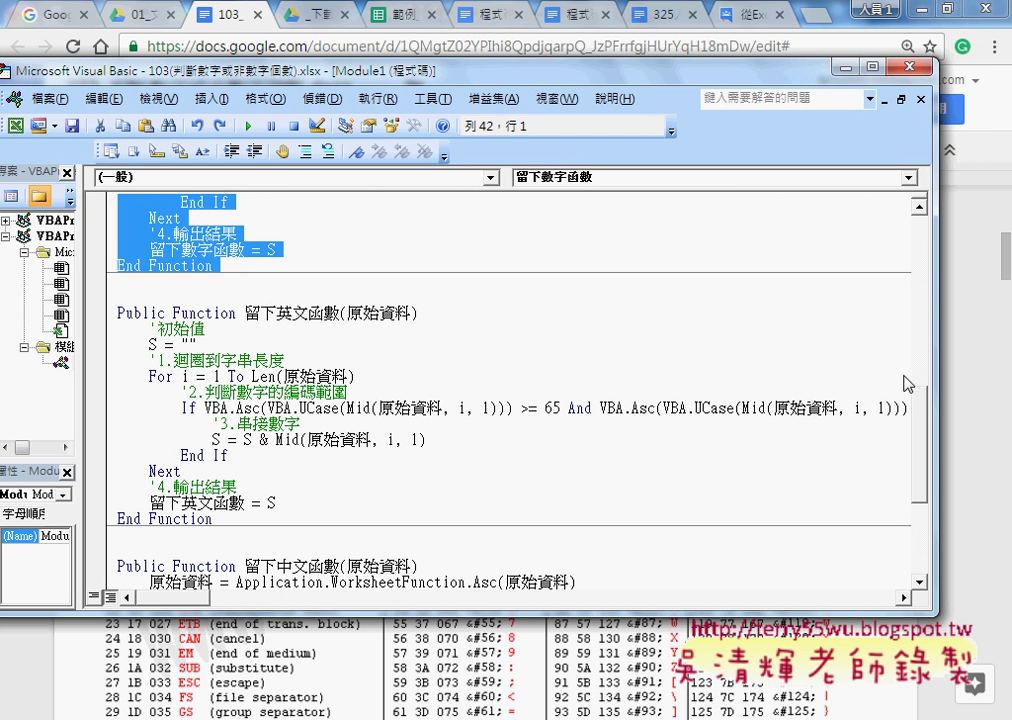
pyautogui.moveTo(938, 373); pyautogui.dragTo(1005, 373)
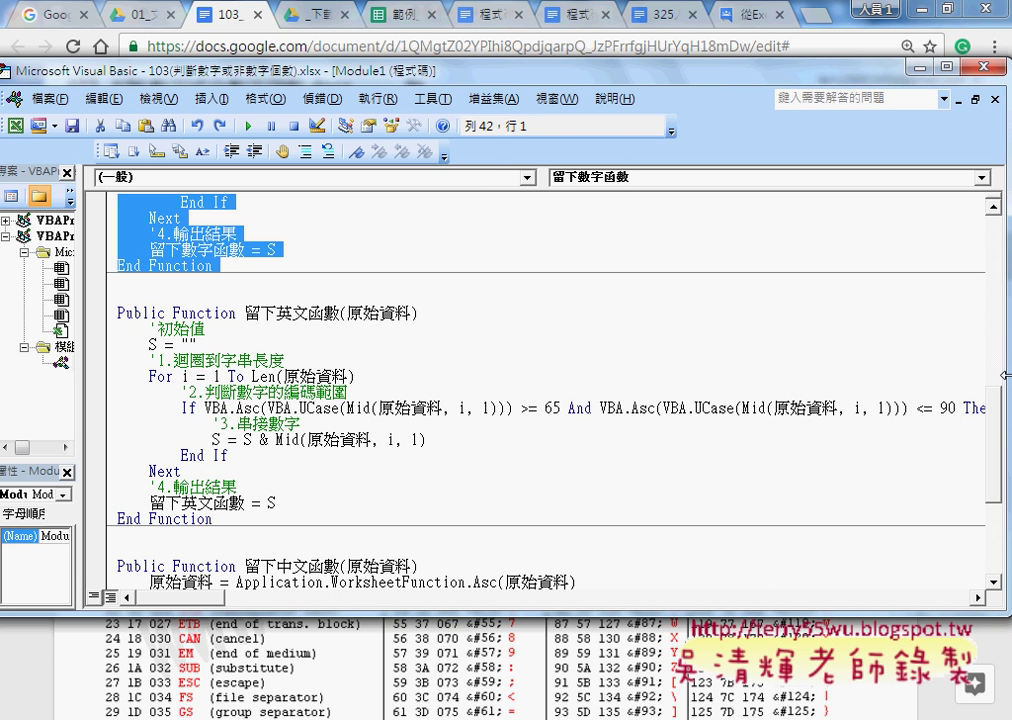
# Point out 英文 and the >= 65 and <= 90 bounds, then select 'VBA.UCase('
pyautogui.click(283, 313)
pyautogui.moveTo(277, 313); pyautogui.dragTo(309, 313)
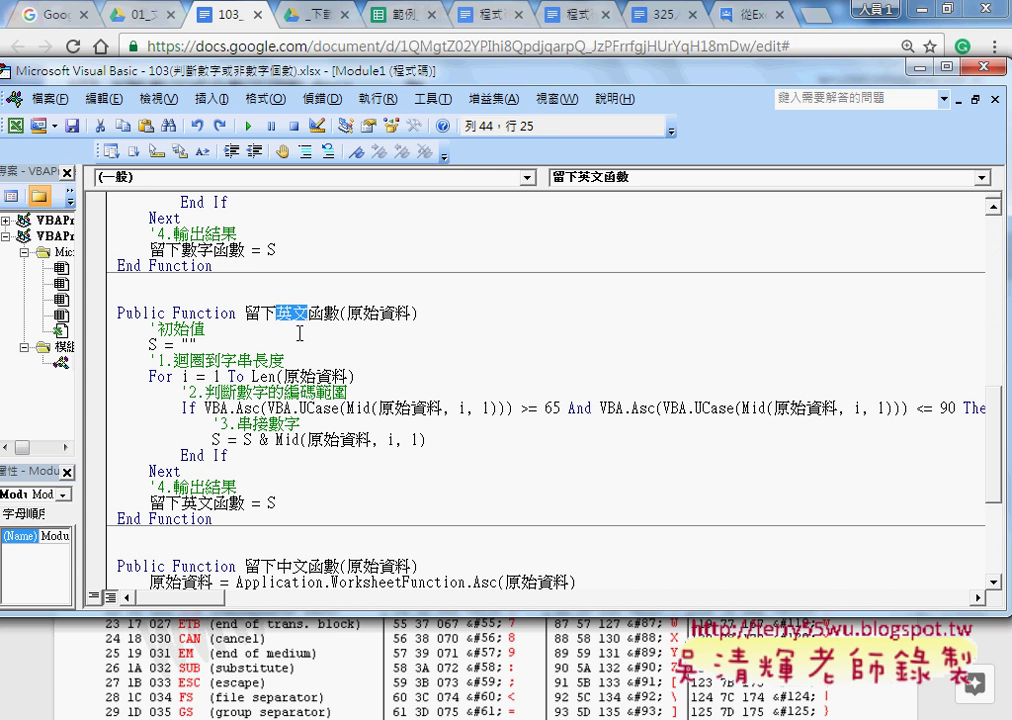
pyautogui.moveTo(181, 503); pyautogui.dragTo(212, 505)
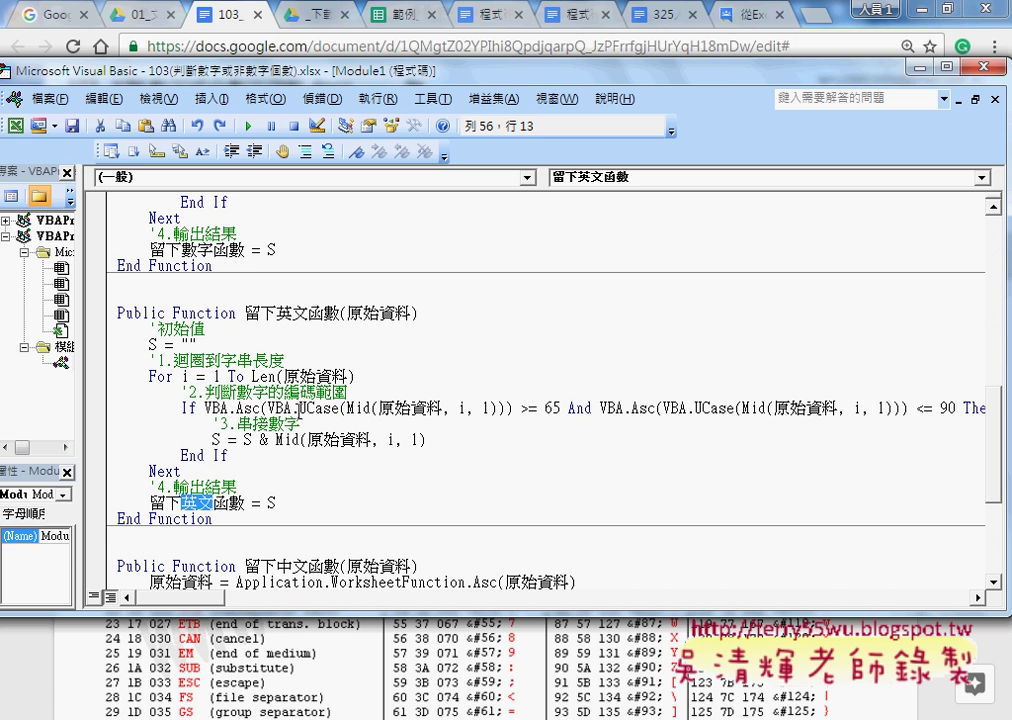
pyautogui.moveTo(520, 409); pyautogui.dragTo(561, 409)
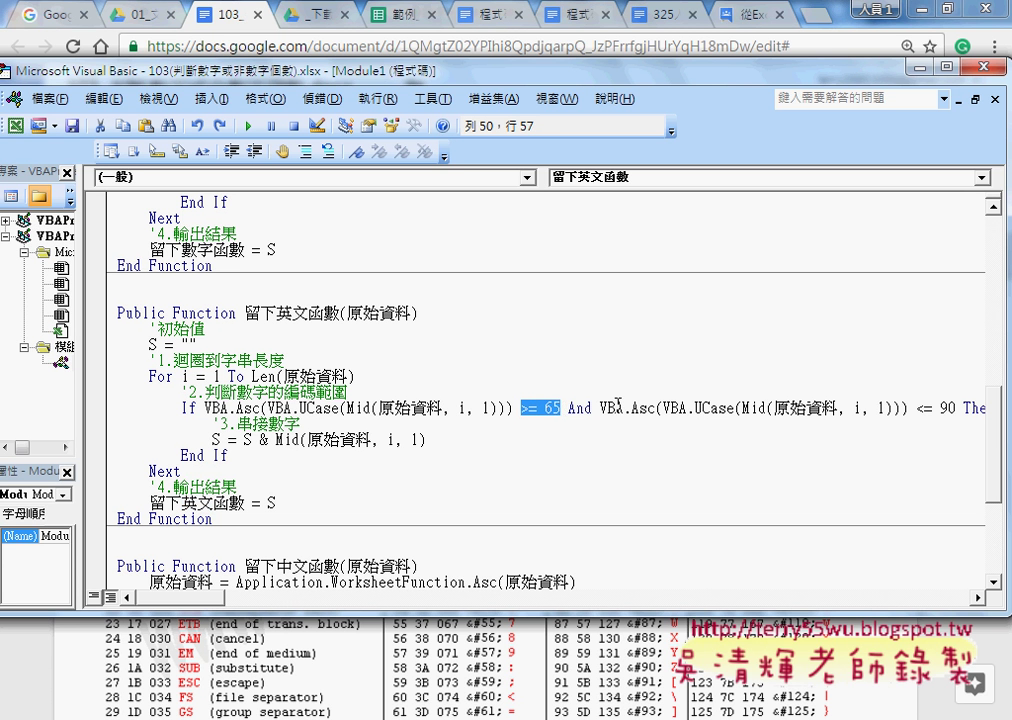
pyautogui.moveTo(916, 409); pyautogui.dragTo(958, 409)
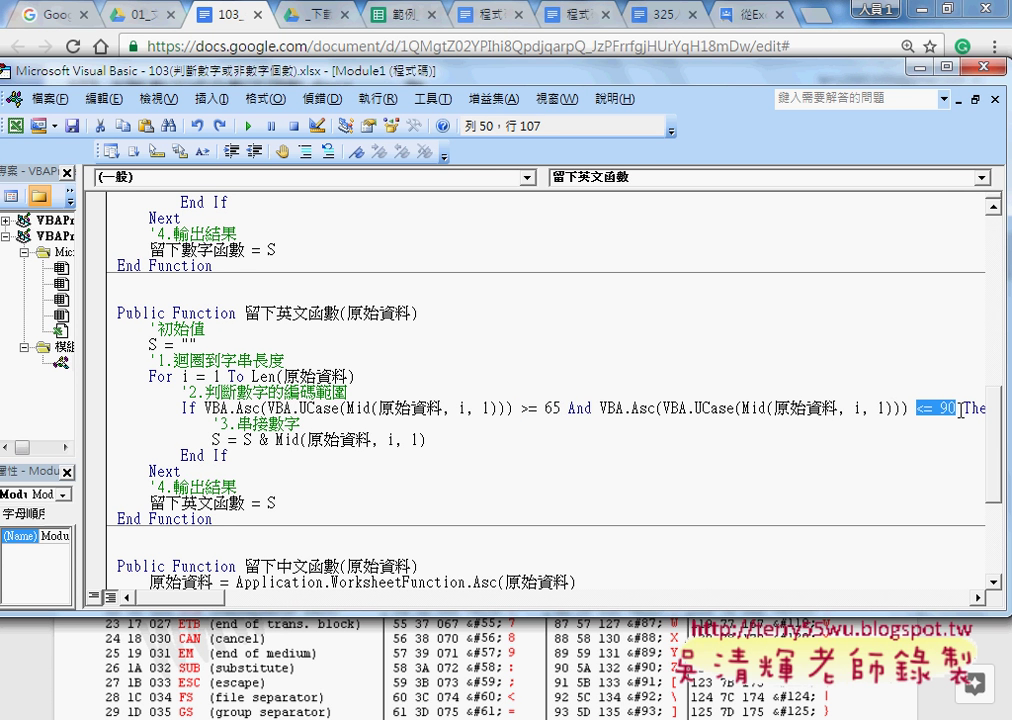
pyautogui.moveTo(521, 409); pyautogui.dragTo(562, 409)
pyautogui.click(915, 409)
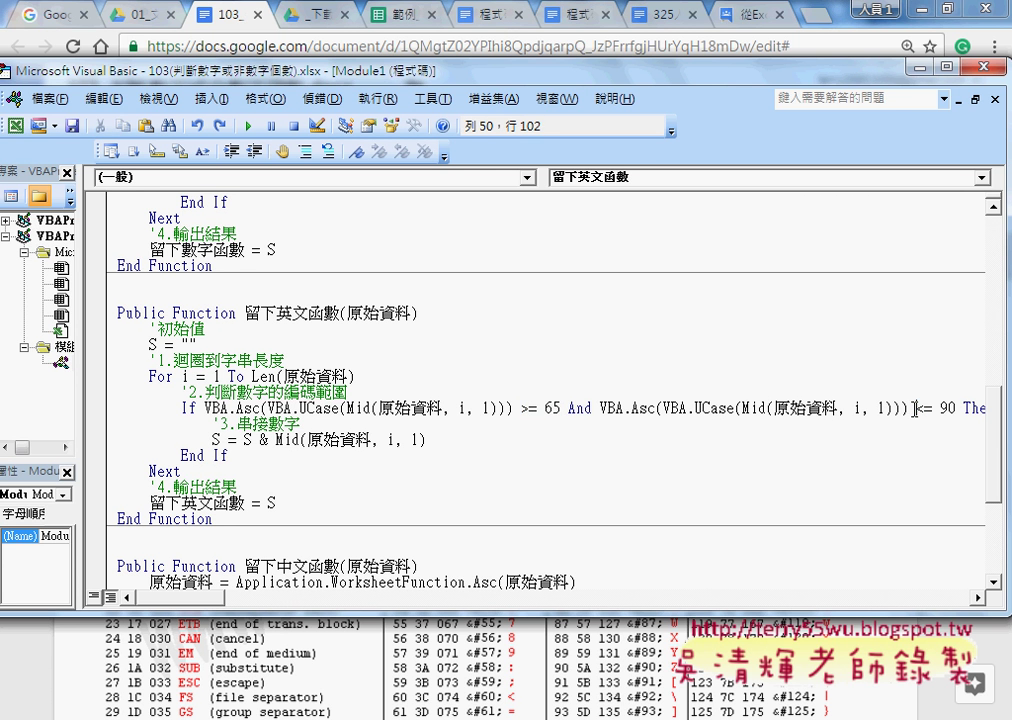
pyautogui.moveTo(916, 409); pyautogui.dragTo(958, 409)
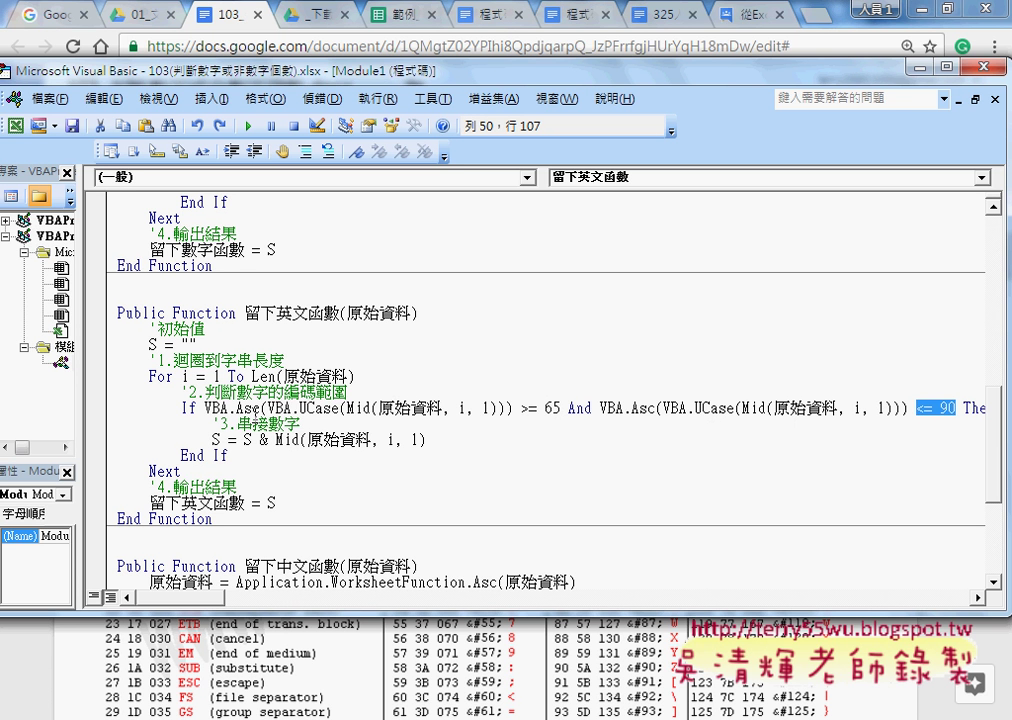
pyautogui.moveTo(268, 409); pyautogui.dragTo(347, 409)
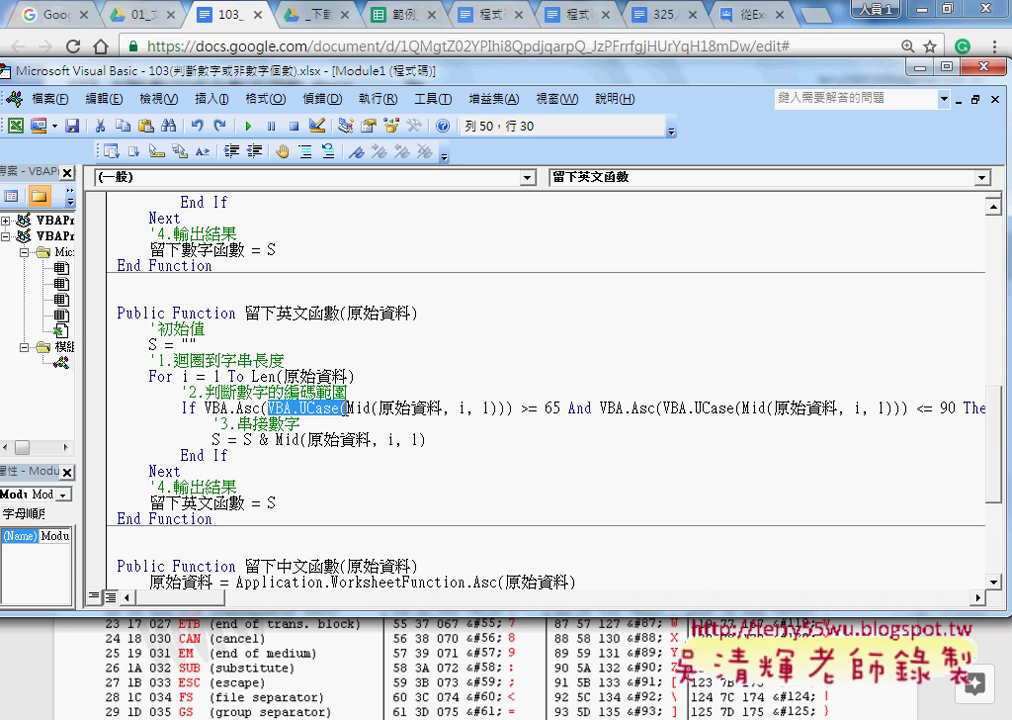
# Delete 'VBA.UCase(' and the leftover closing parenthesis from the first condition
pyautogui.press('Delete')
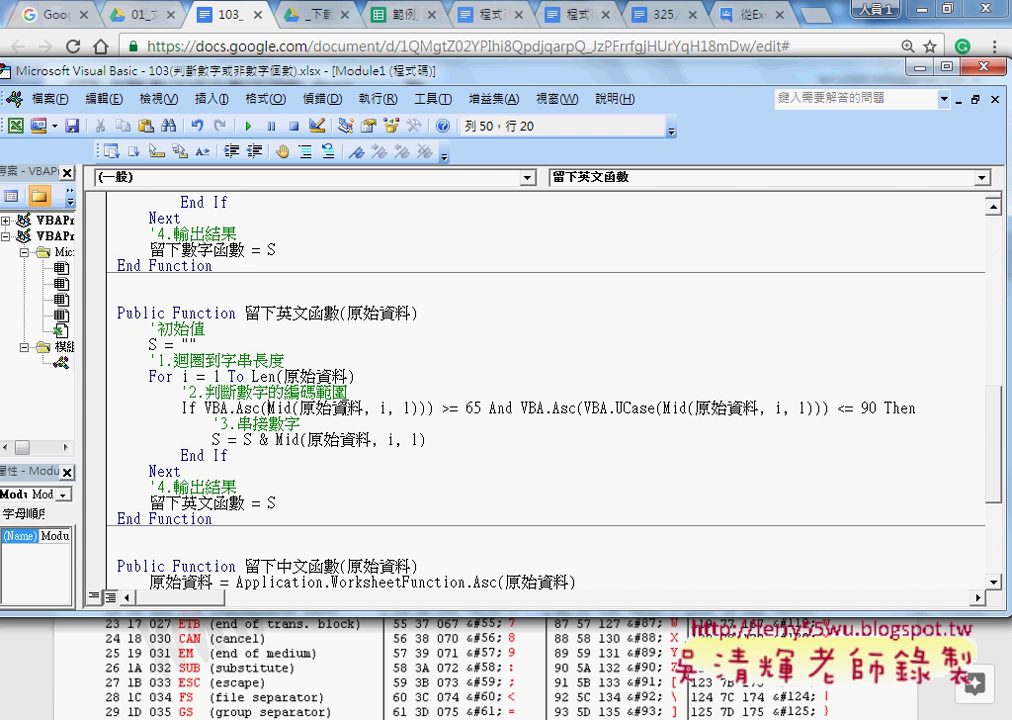
pyautogui.click(420, 408)
pyautogui.press('Delete')
pyautogui.hotkey('shift', 'Right')
pyautogui.press('Delete')
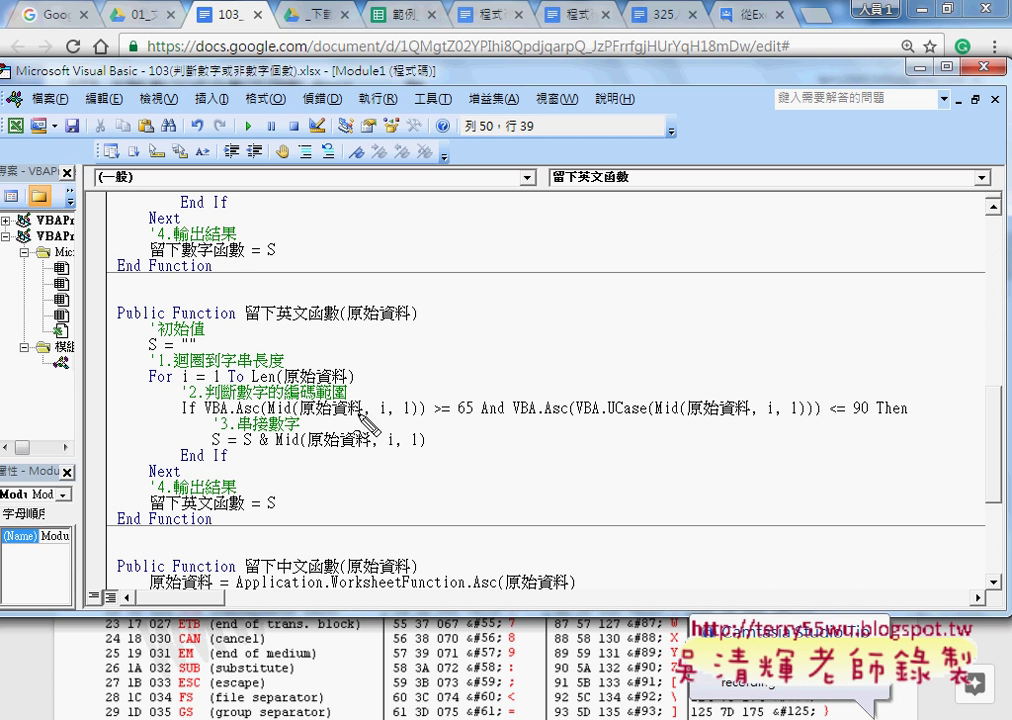
# Wrap Mid(原始資料, i, 1) in the first condition with ucase( ... )
pyautogui.moveTo(268, 411)
pyautogui.mouseDown()
pyautogui.moveTo(418, 408)
pyautogui.moveTo(270, 398)
pyautogui.mouseUp()
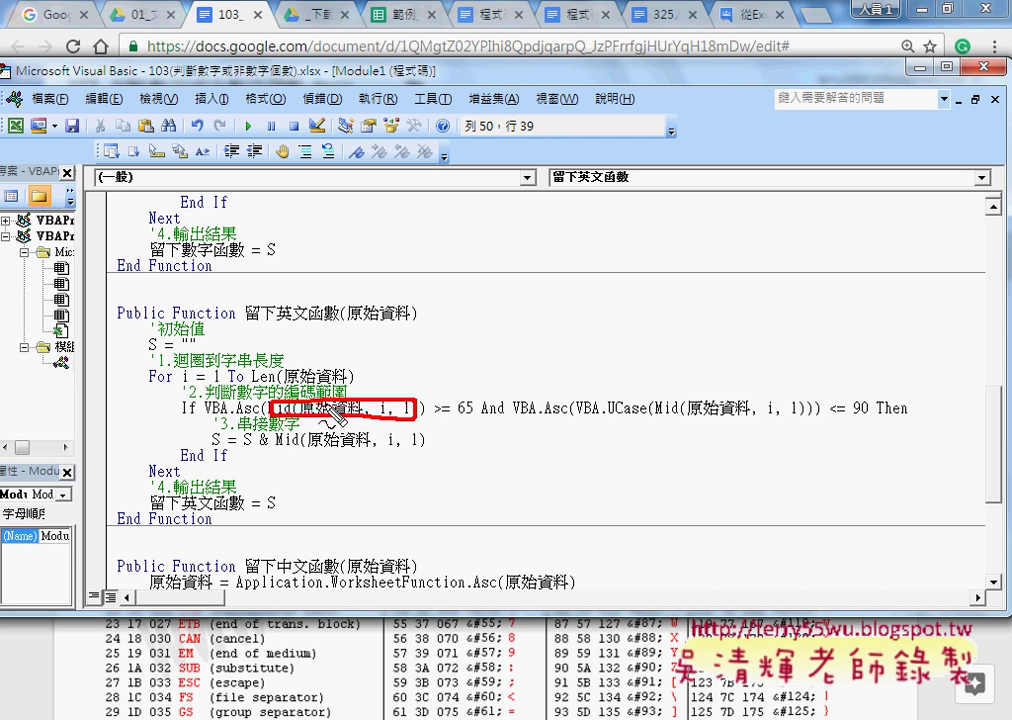
pyautogui.press('Escape')
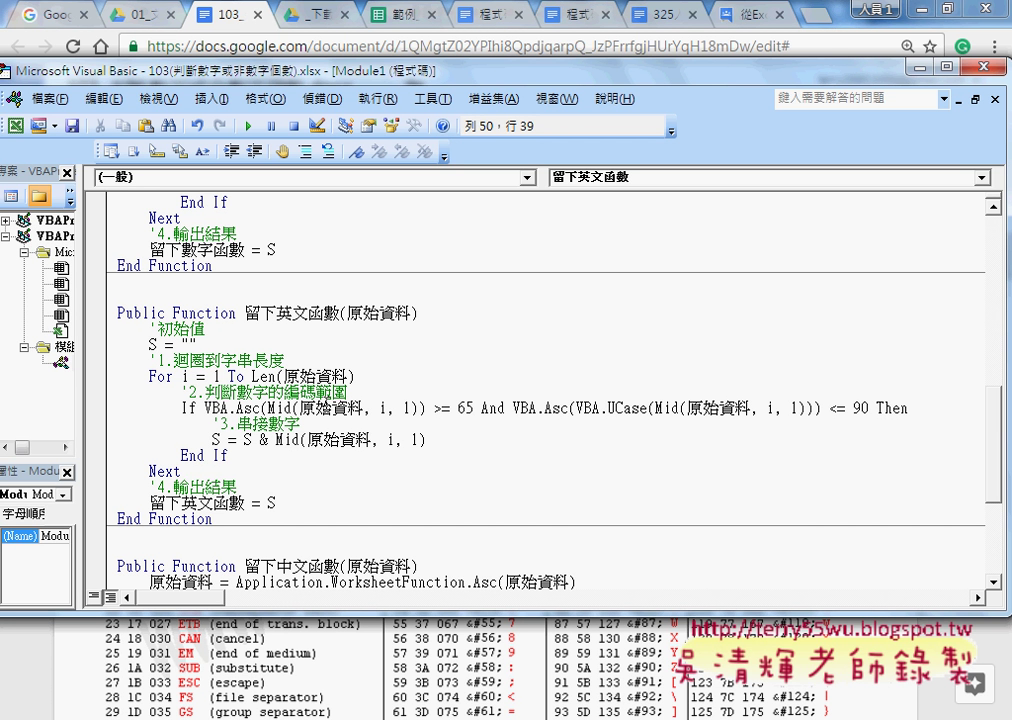
pyautogui.press('Left')
pyautogui.press('Left')
pyautogui.press('Left')
pyautogui.write('uca')
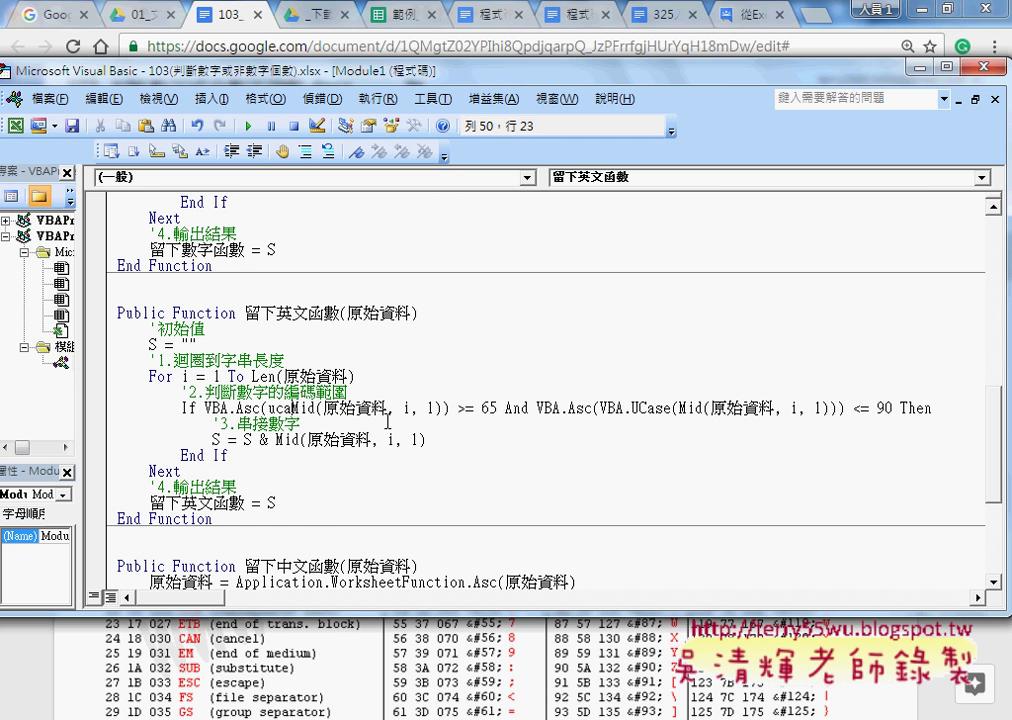
pyautogui.write('se')
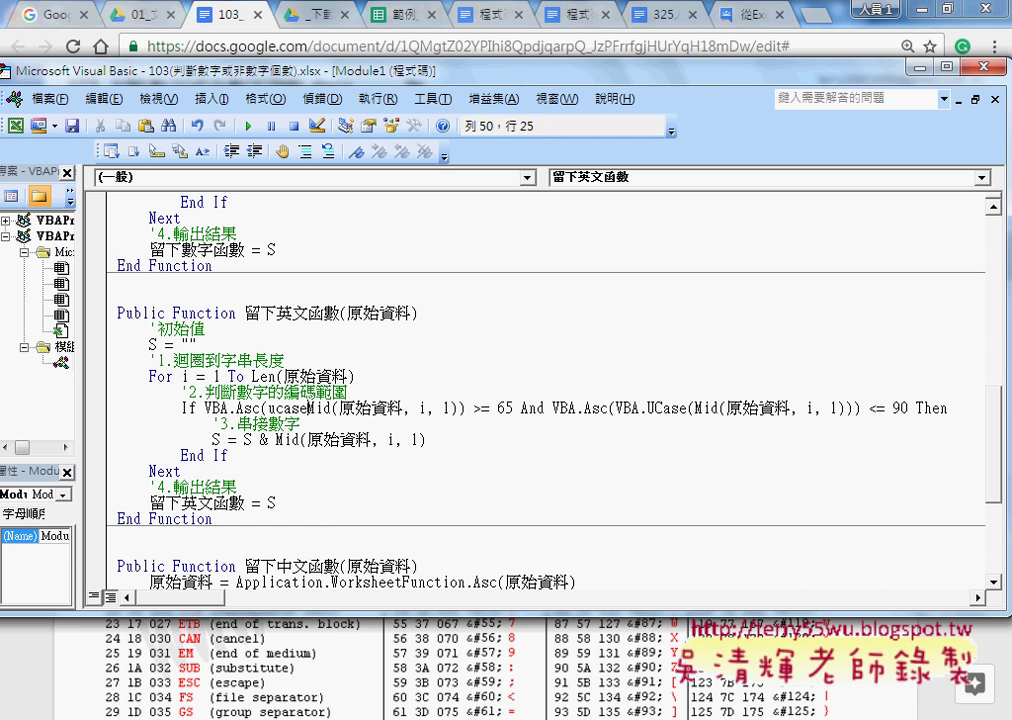
pyautogui.write('(')
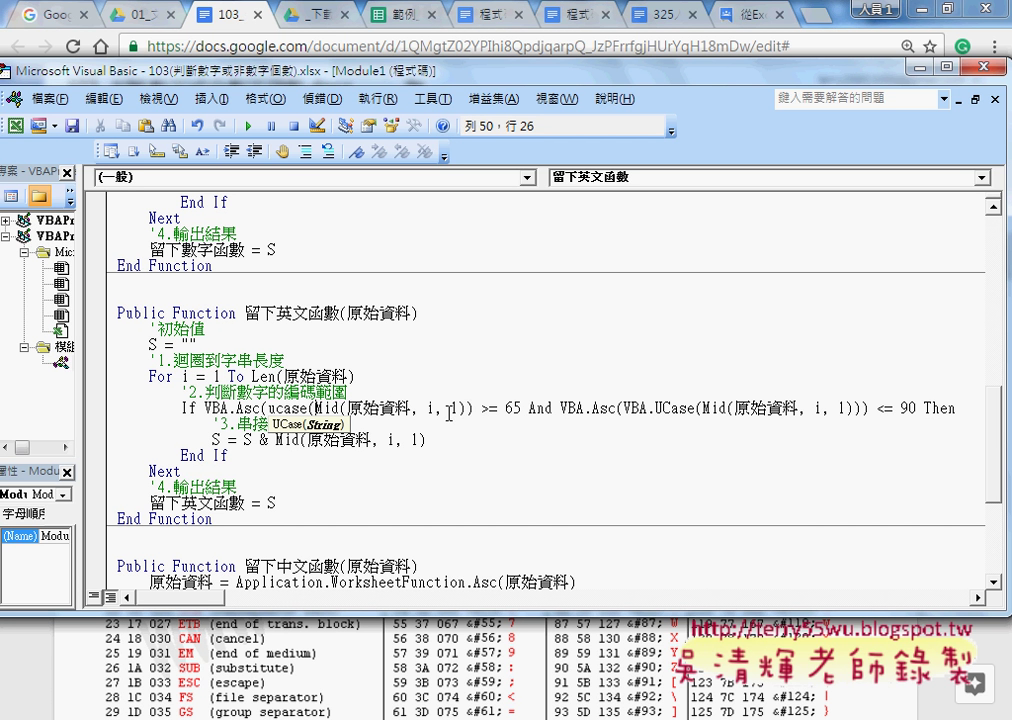
pyautogui.click(551, 410)
pyautogui.write(')')
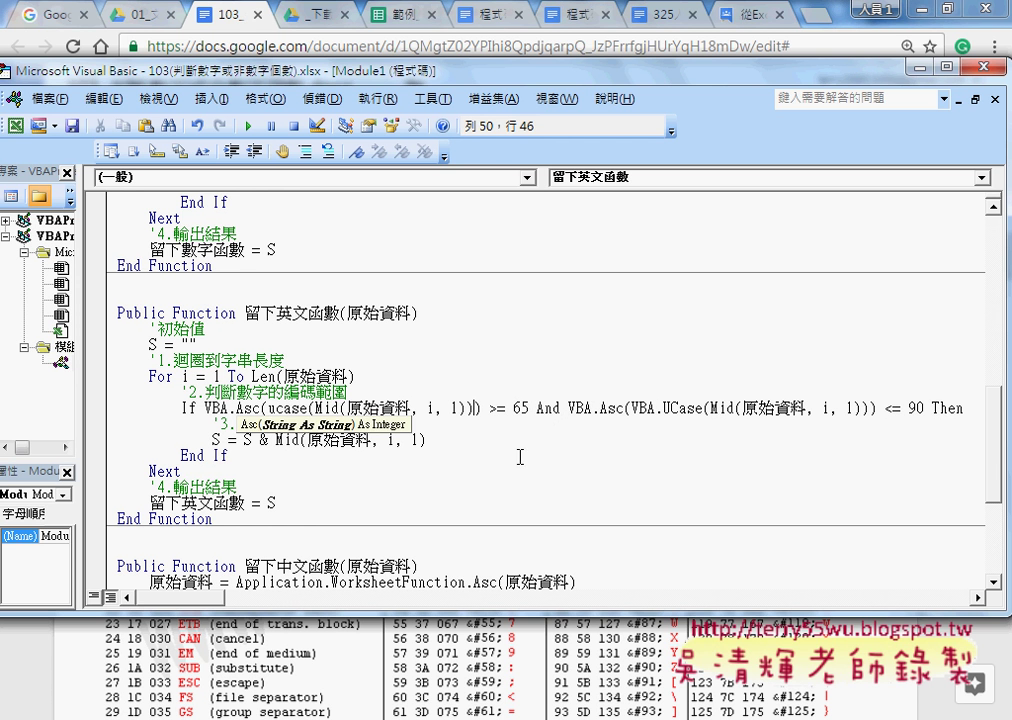
pyautogui.click(496, 481)
# Delete the 'VBA.' prefix before UCase in the second condition
pyautogui.moveTo(268, 408); pyautogui.dragTo(473, 412)
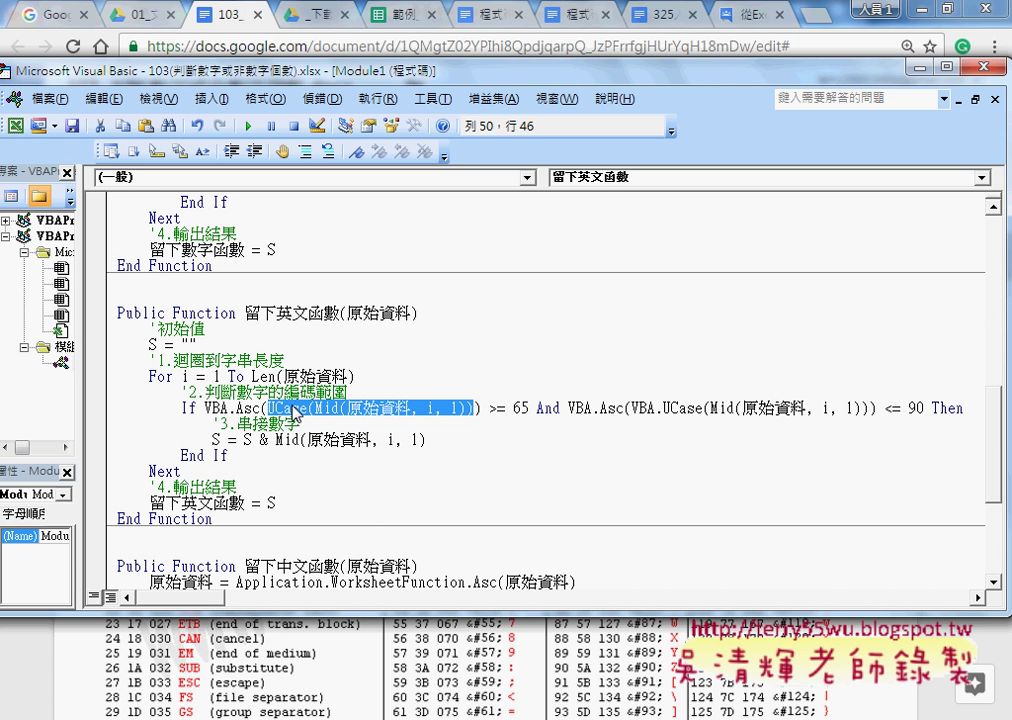
pyautogui.click(657, 408)
pyautogui.moveTo(660, 408); pyautogui.dragTo(631, 408)
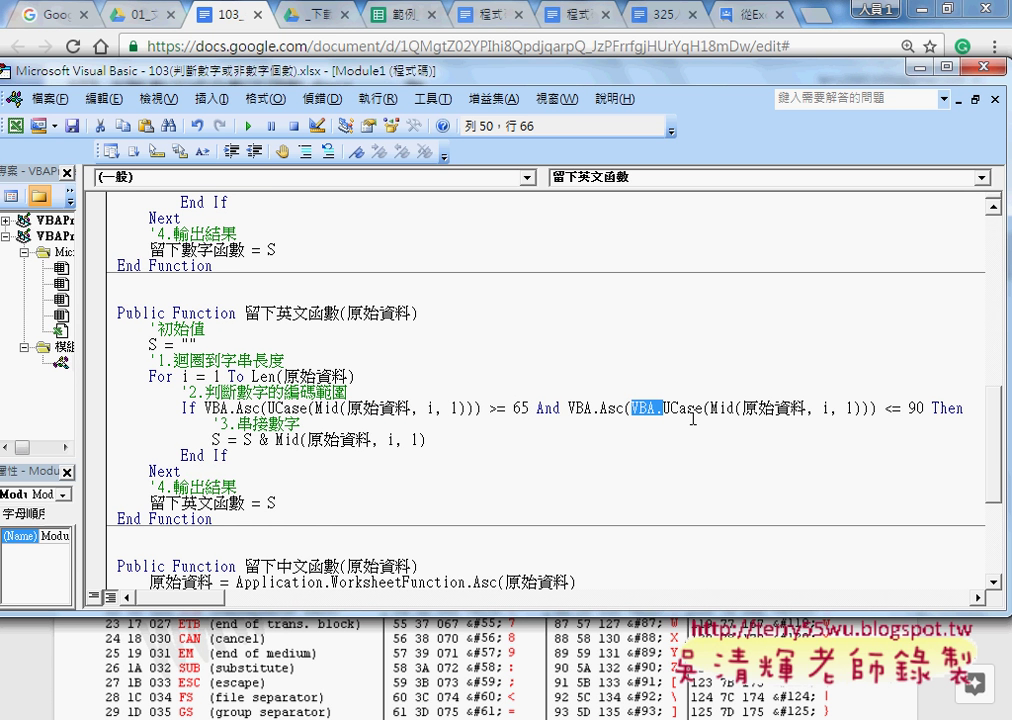
pyautogui.press('Delete')
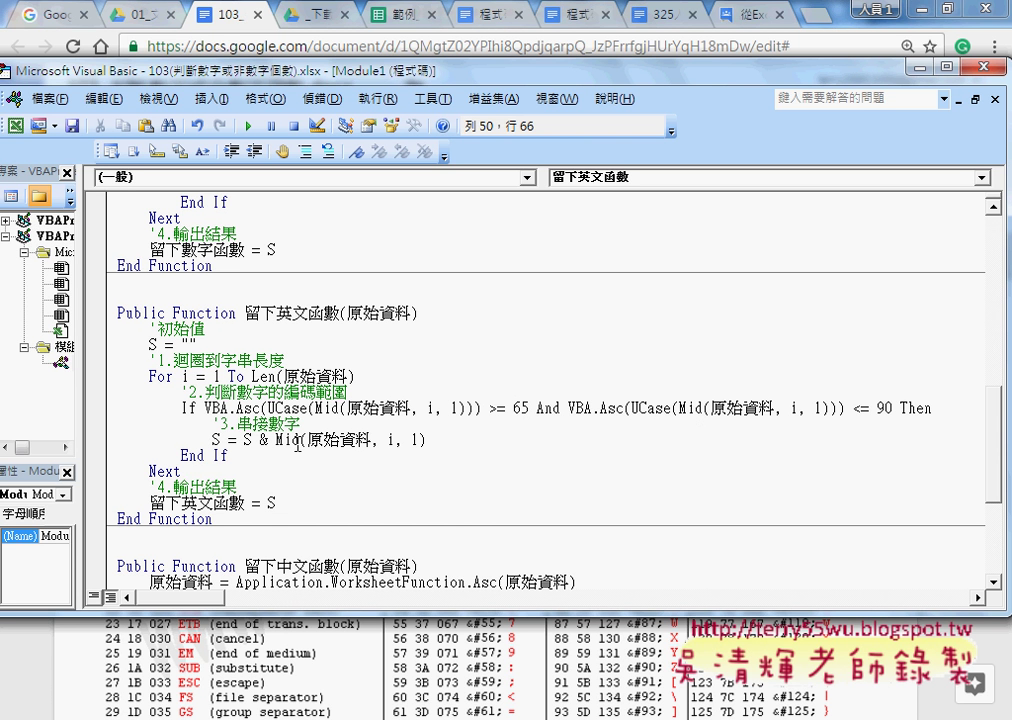
pyautogui.doubleClick(271, 503)
# Enter =留下英文函數(A2) in cell E2 using Insert Function
pyautogui.click(919, 66)
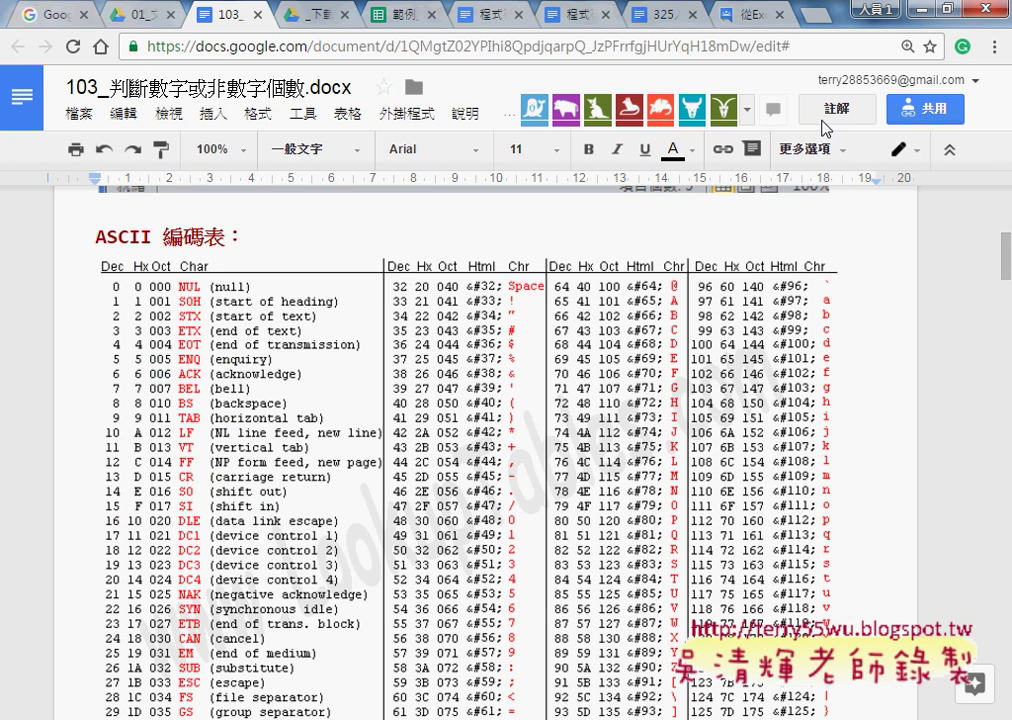
pyautogui.moveTo(516, 715)
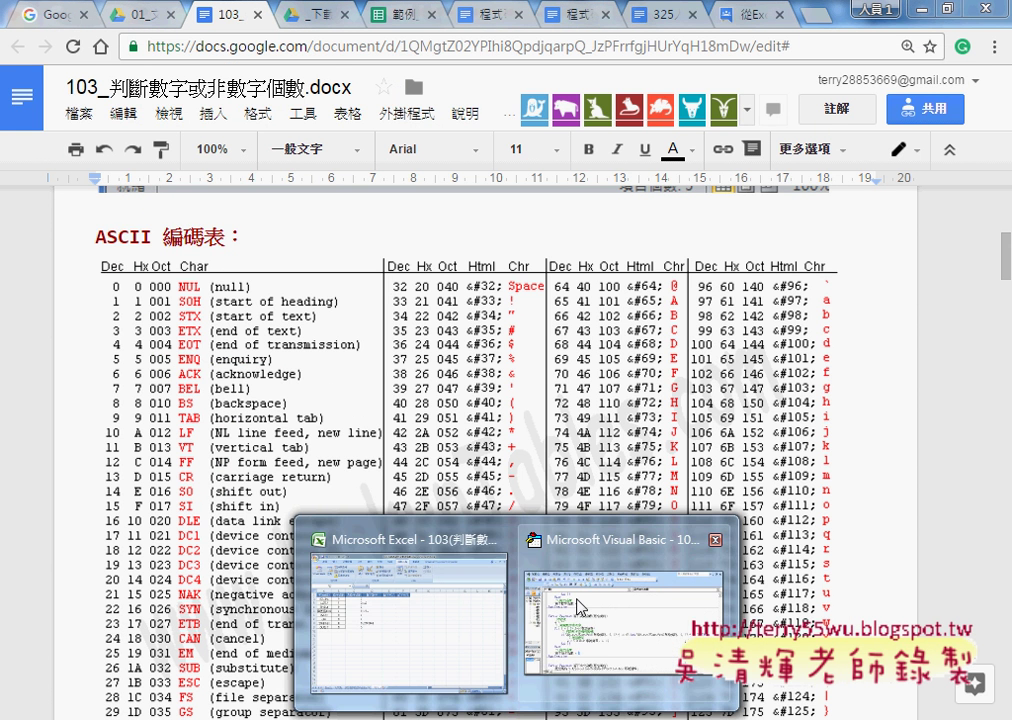
pyautogui.click(440, 623)
pyautogui.click(404, 233)
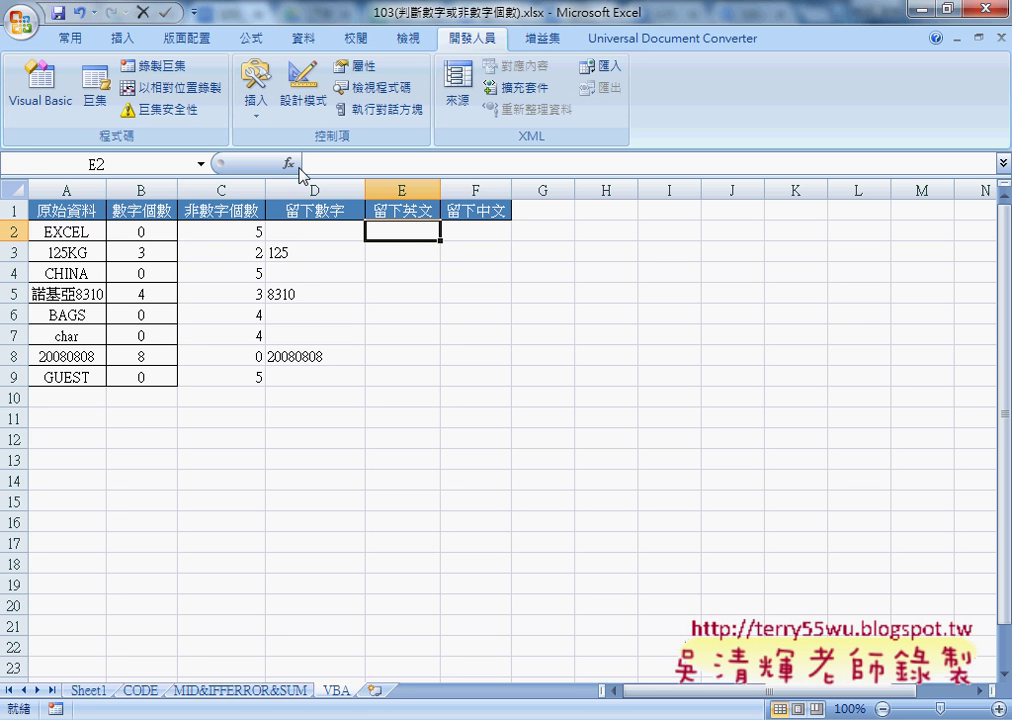
pyautogui.click(289, 165)
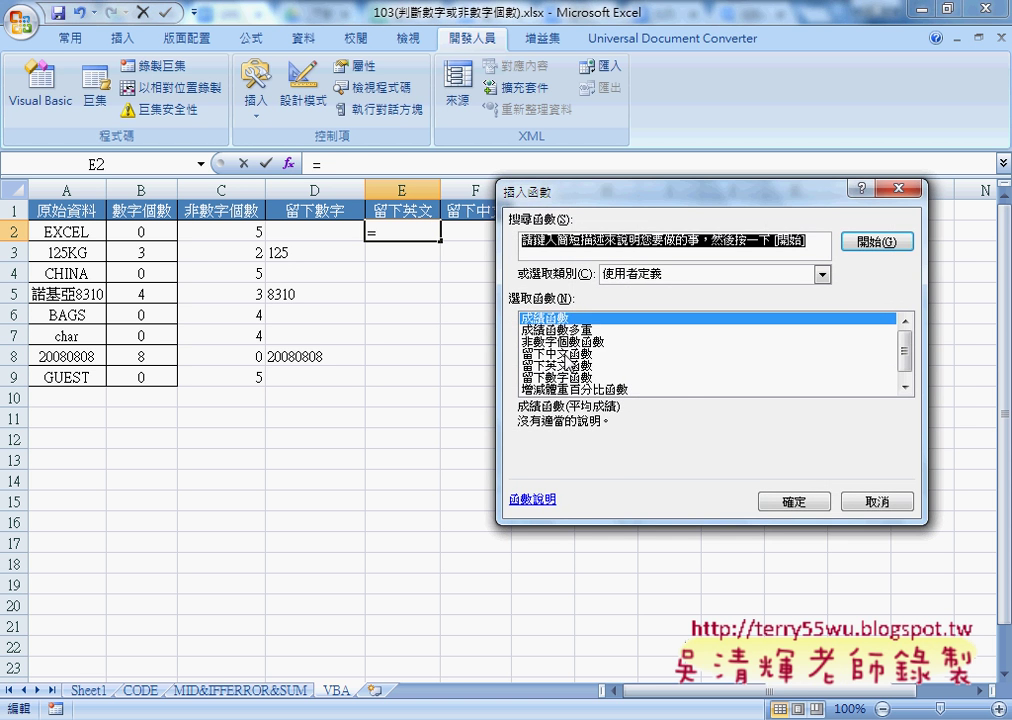
pyautogui.click(556, 365)
pyautogui.click(770, 505)
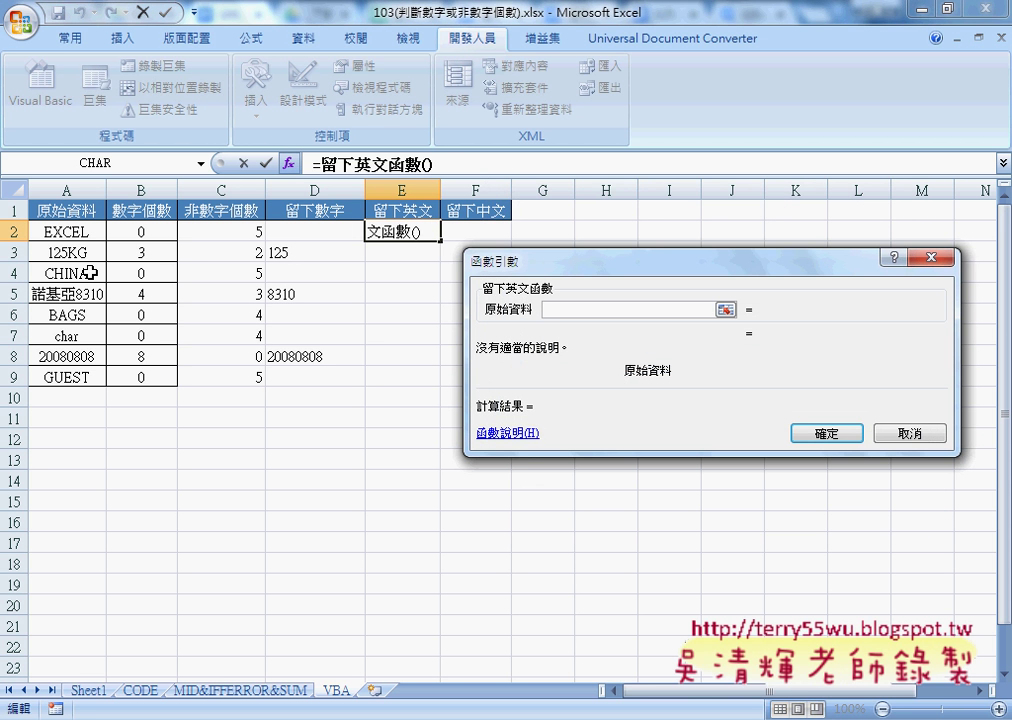
pyautogui.click(75, 228)
pyautogui.press('Return')
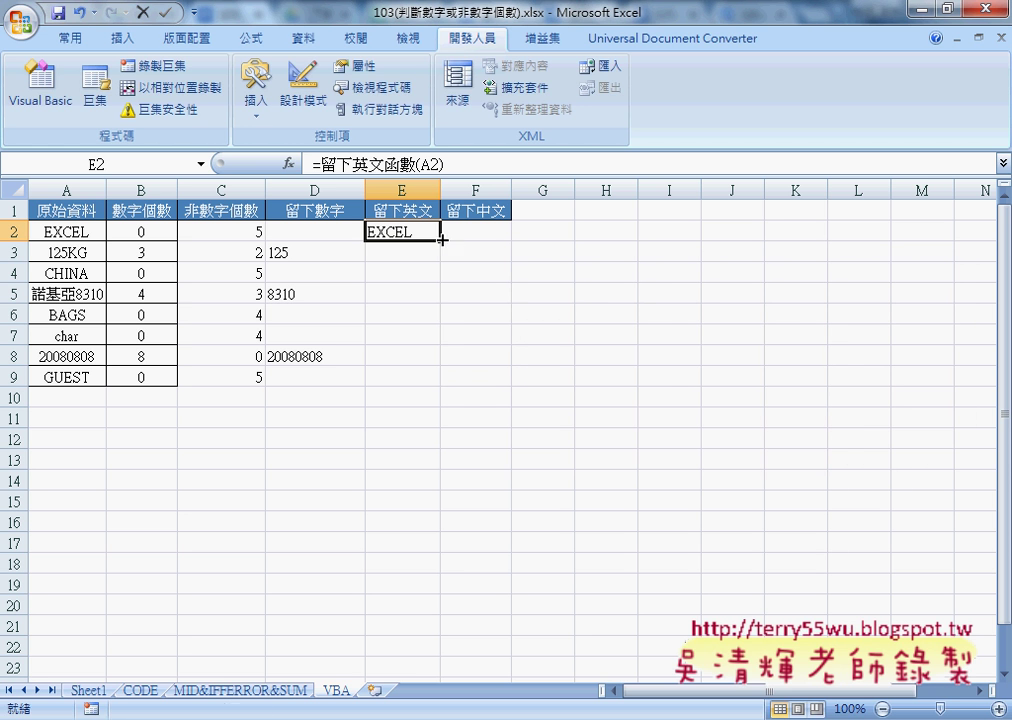
# Fill the formula down to E9 and check results like EXCEL, KG and char
pyautogui.moveTo(441, 235); pyautogui.dragTo(446, 382)
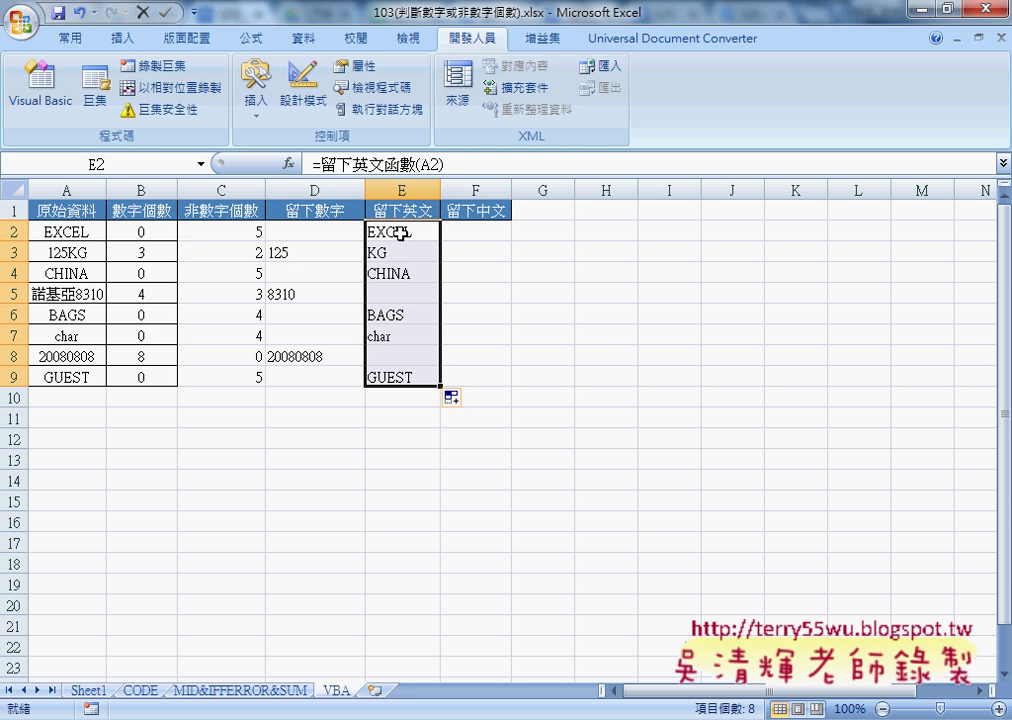
pyautogui.click(402, 336)
pyautogui.click(414, 232)
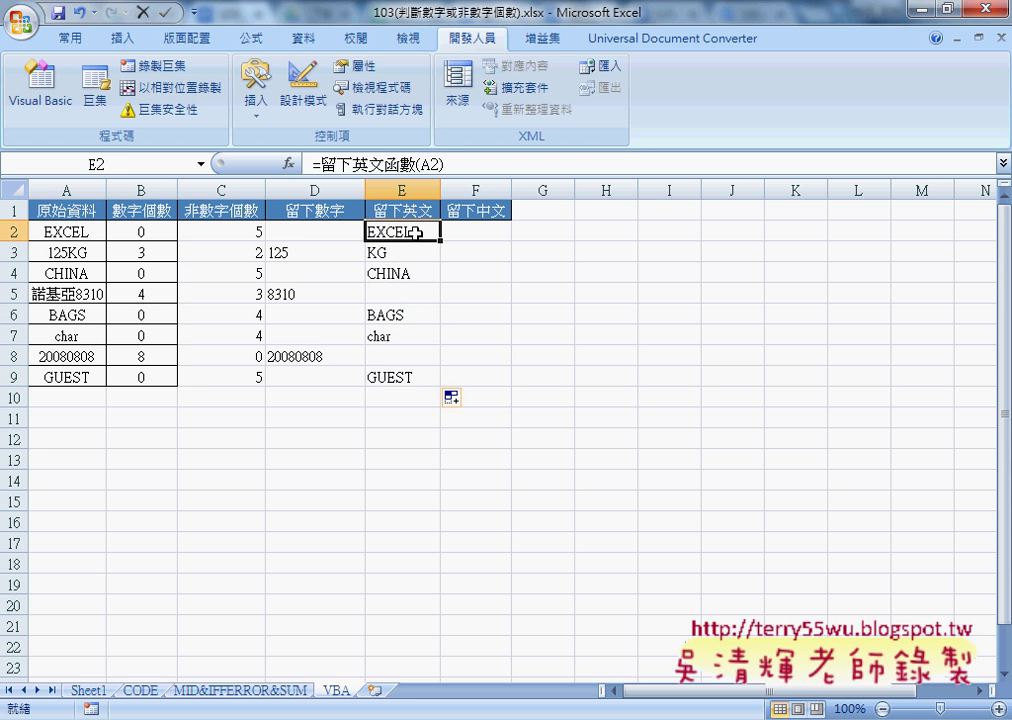
pyautogui.click(413, 253)
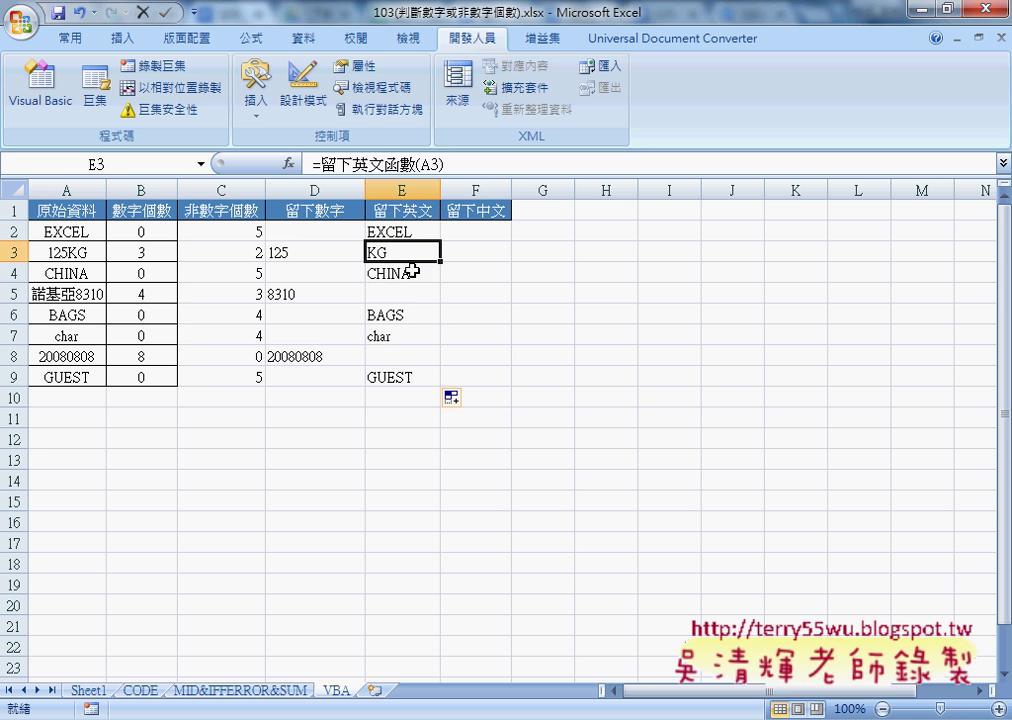
pyautogui.click(413, 273)
pyautogui.click(413, 294)
pyautogui.click(414, 315)
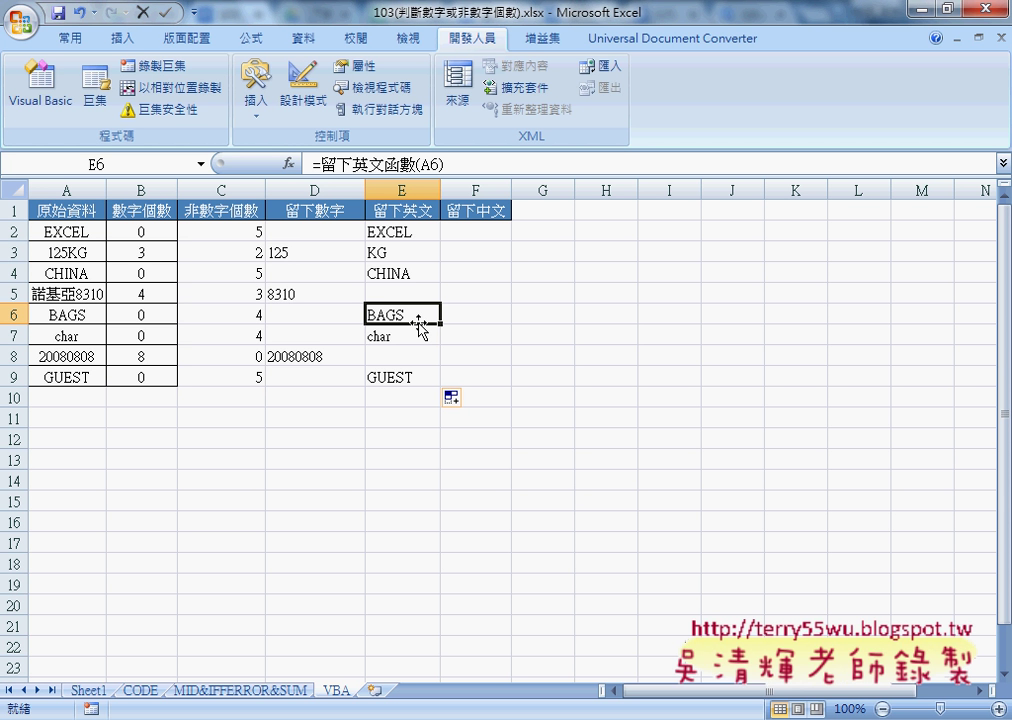
# Compare the If condition's UCase check with the Mid part of the S = S & line
pyautogui.moveTo(483, 715)
pyautogui.click(601, 590)
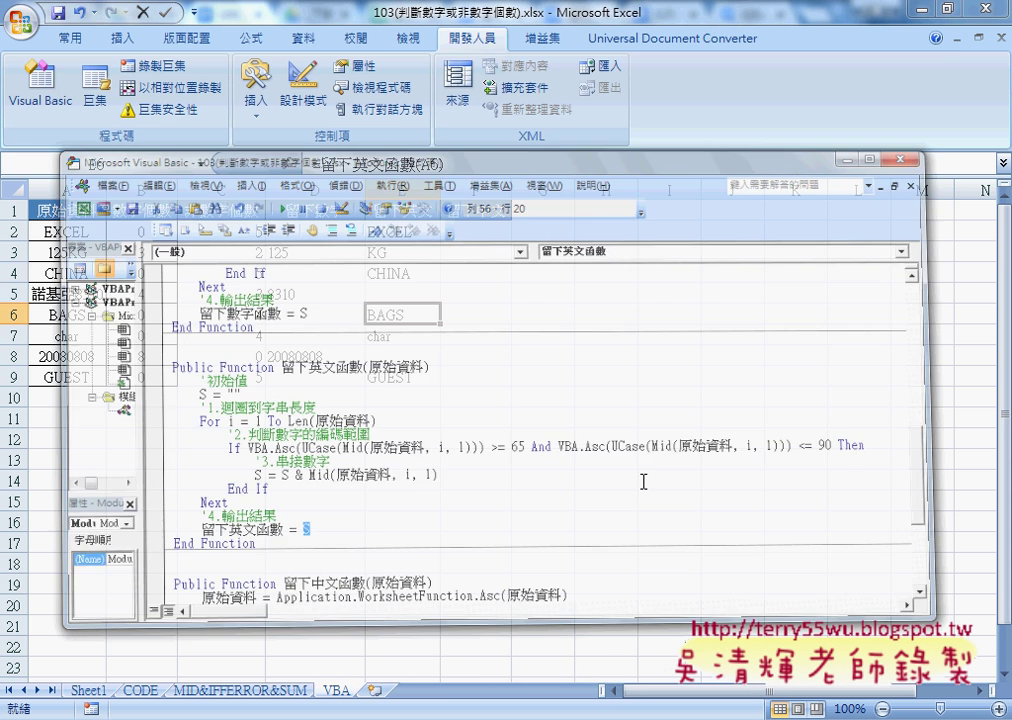
pyautogui.moveTo(204, 408); pyautogui.dragTo(428, 408)
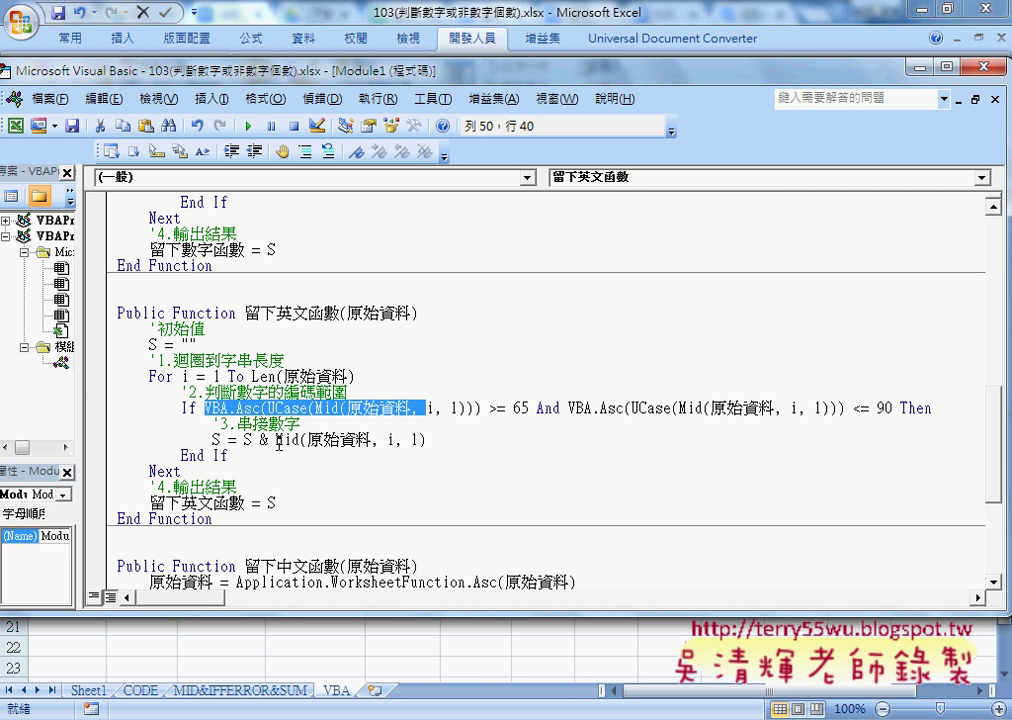
pyautogui.moveTo(277, 441); pyautogui.dragTo(428, 440)
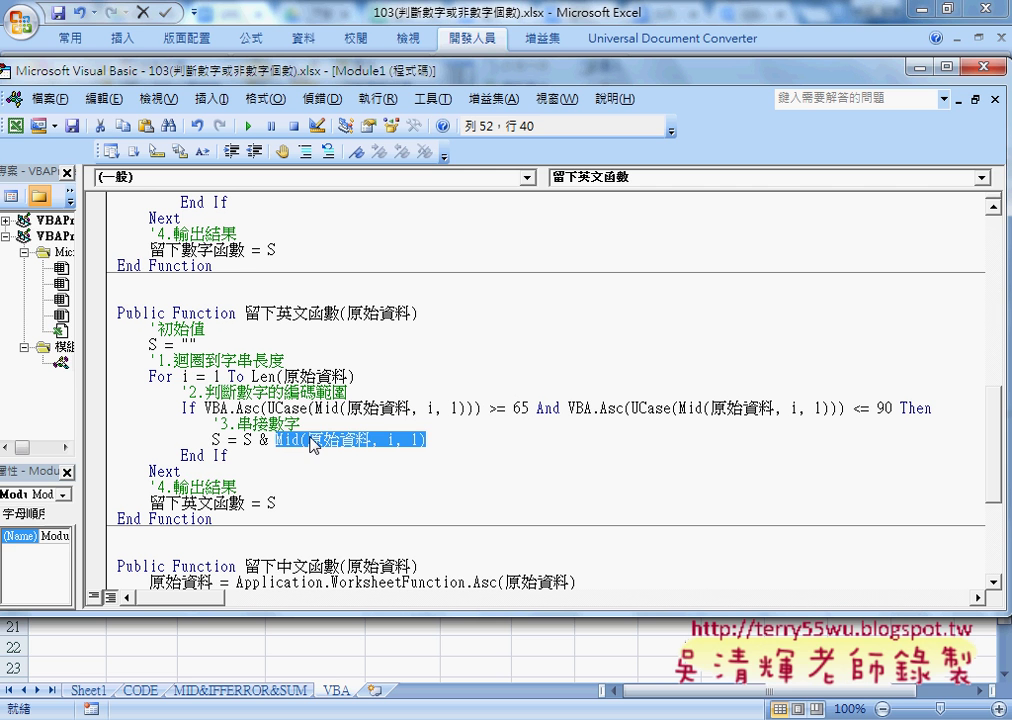
# Copy 'UCase(' from the If line and wrap the concatenated Mid(原始資料, i, 1) with it
pyautogui.press('Right')
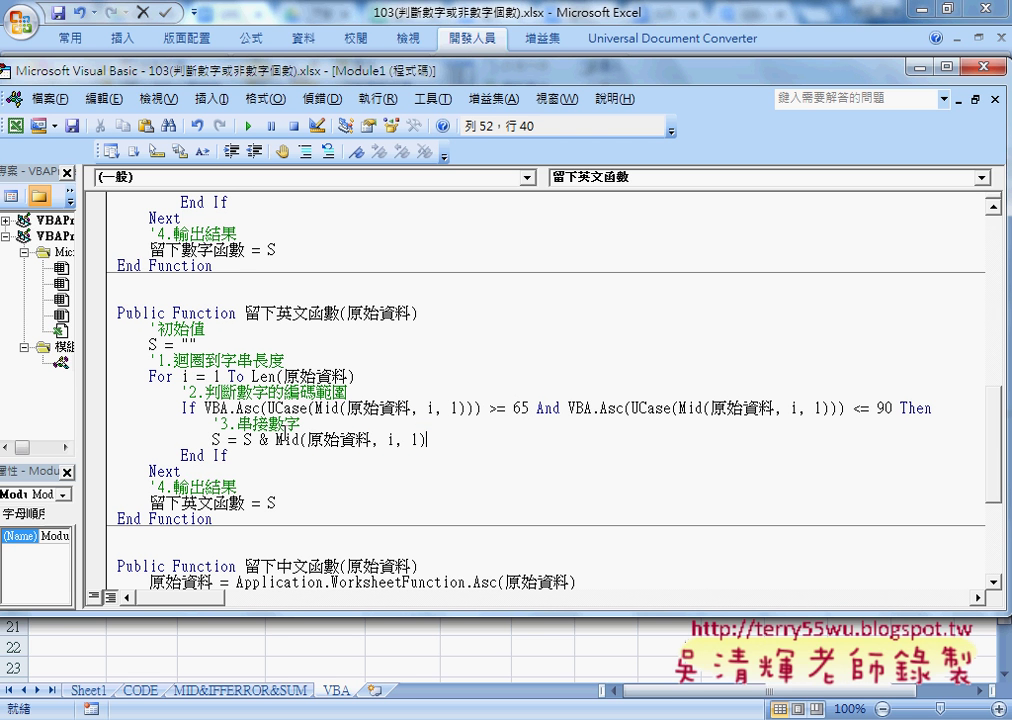
pyautogui.press('Left')
pyautogui.press('Left')
pyautogui.press('Left')
pyautogui.press('Up')
pyautogui.press('Up')
pyautogui.press('Left')
pyautogui.press('Left')
pyautogui.hotkey('shift', 'Right')
pyautogui.hotkey('shift', 'Right')
pyautogui.hotkey('shift', 'Right')
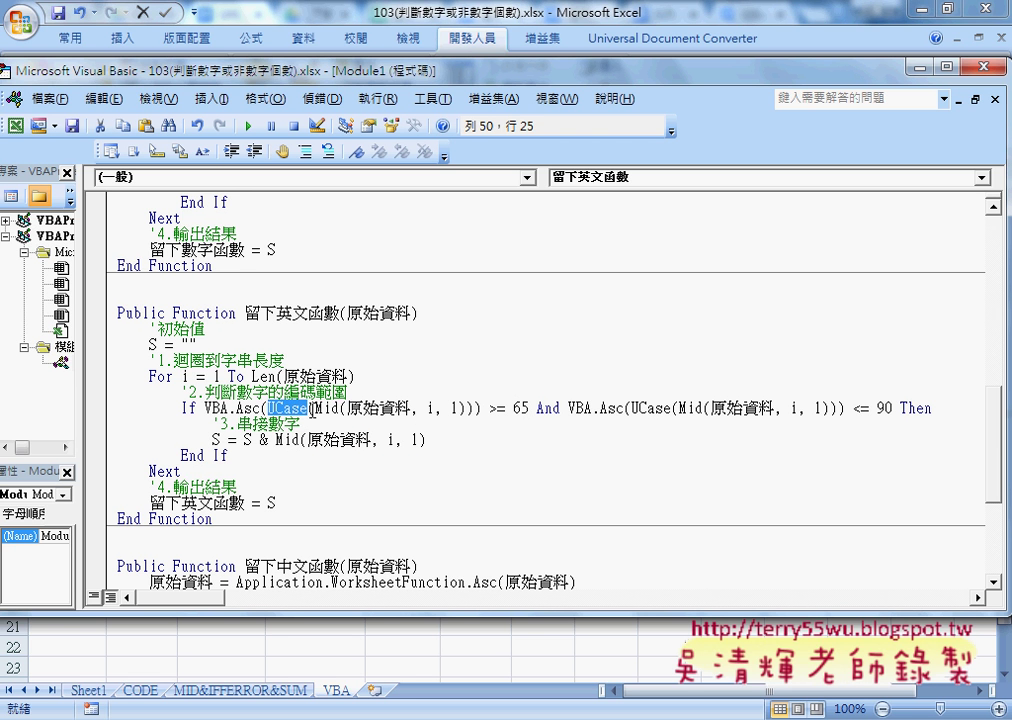
pyautogui.hotkey('shift', 'Right')
pyautogui.hotkey('ctrl', 'c')
pyautogui.click(277, 440)
pyautogui.hotkey('ctrl', 'v')
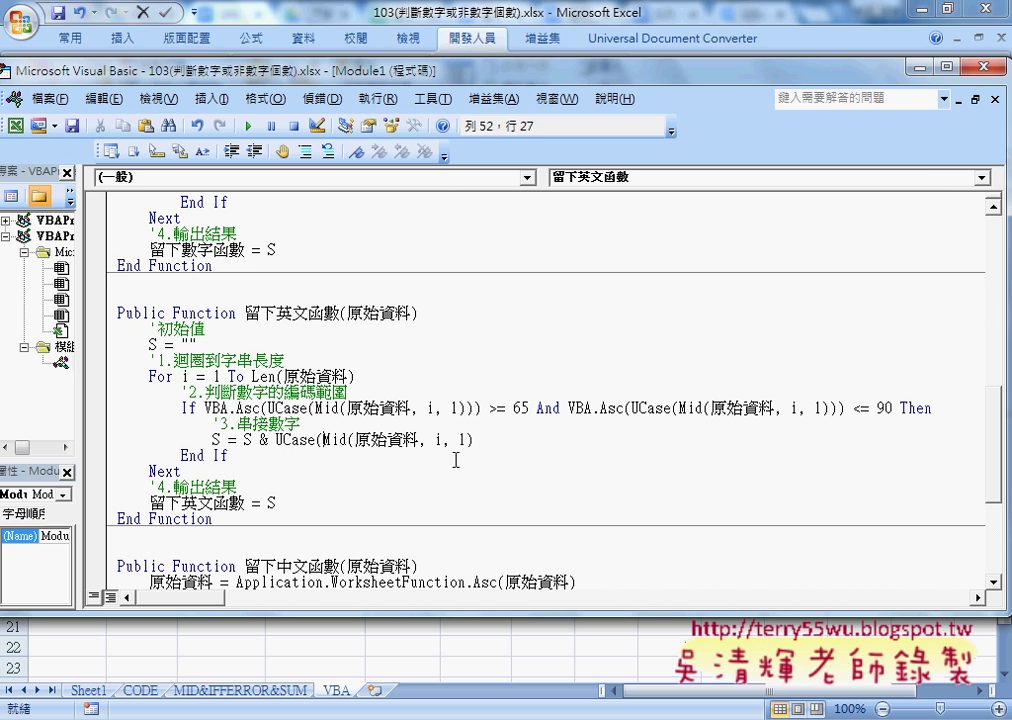
pyautogui.click(491, 441)
pyautogui.write(')')
# Recommit E2's formula in Excel and refill E2:E9 so E7 shows CHAR
pyautogui.click(421, 18)
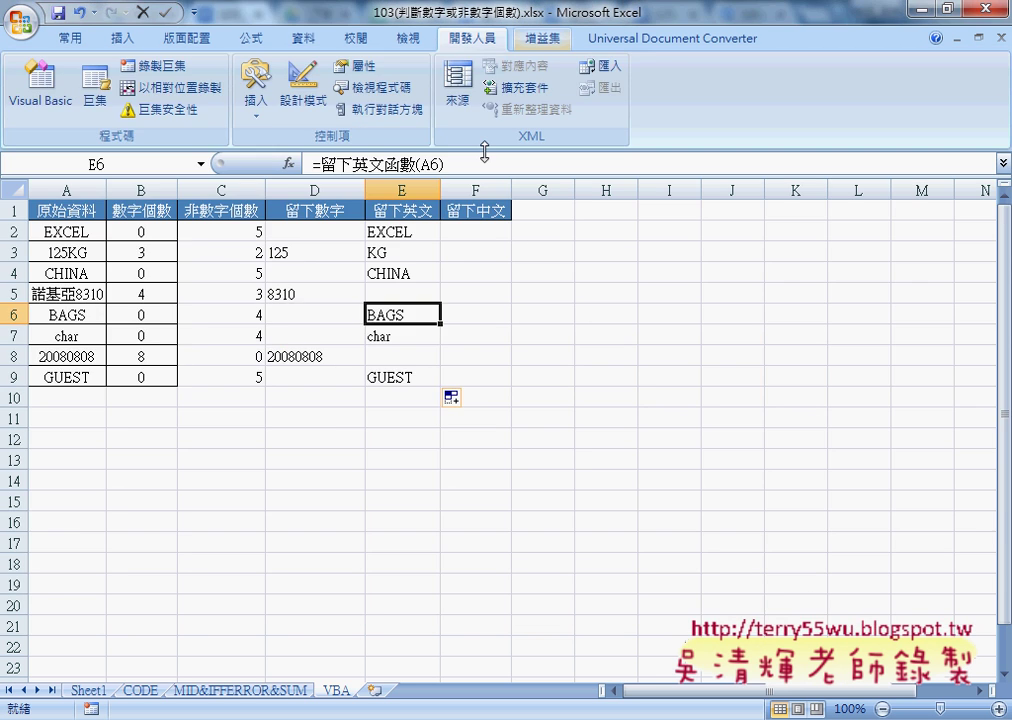
pyautogui.click(380, 240)
pyautogui.click(316, 165)
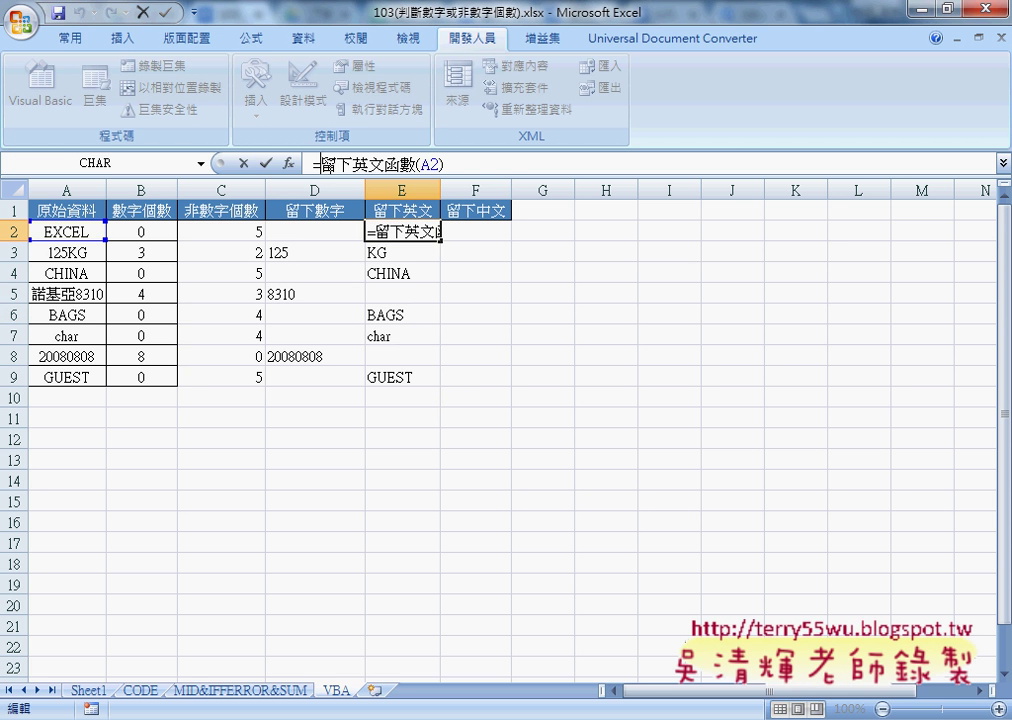
pyautogui.click(267, 164)
pyautogui.moveTo(411, 229); pyautogui.dragTo(411, 376)
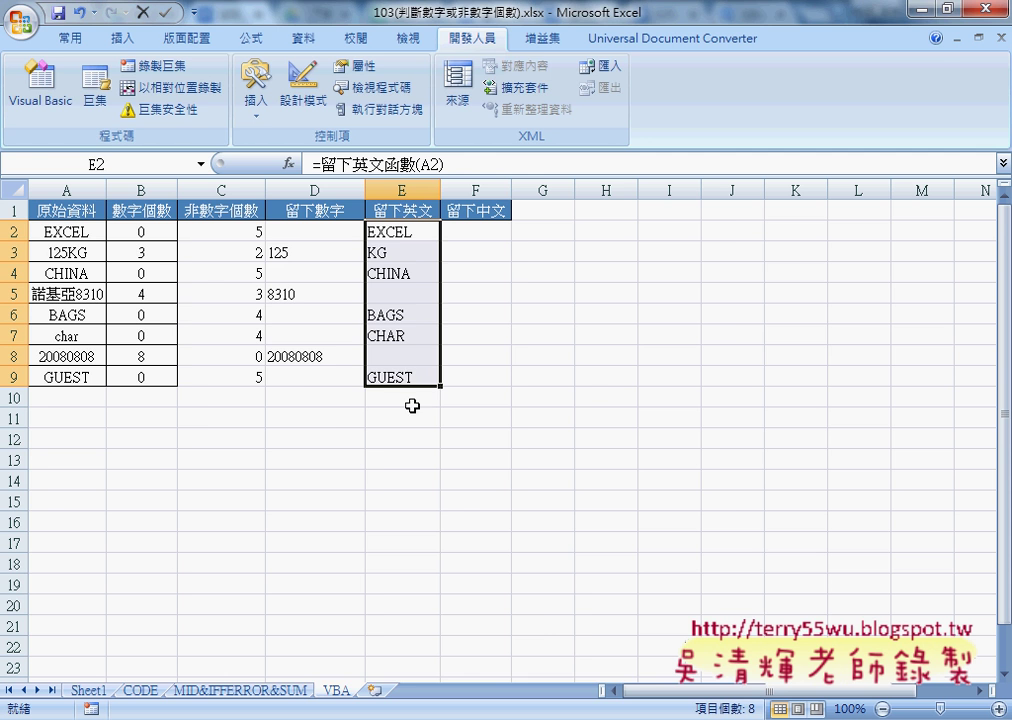
# Change UCase to LCase on the S = S & line of 留下英文函數
pyautogui.click(578, 645)
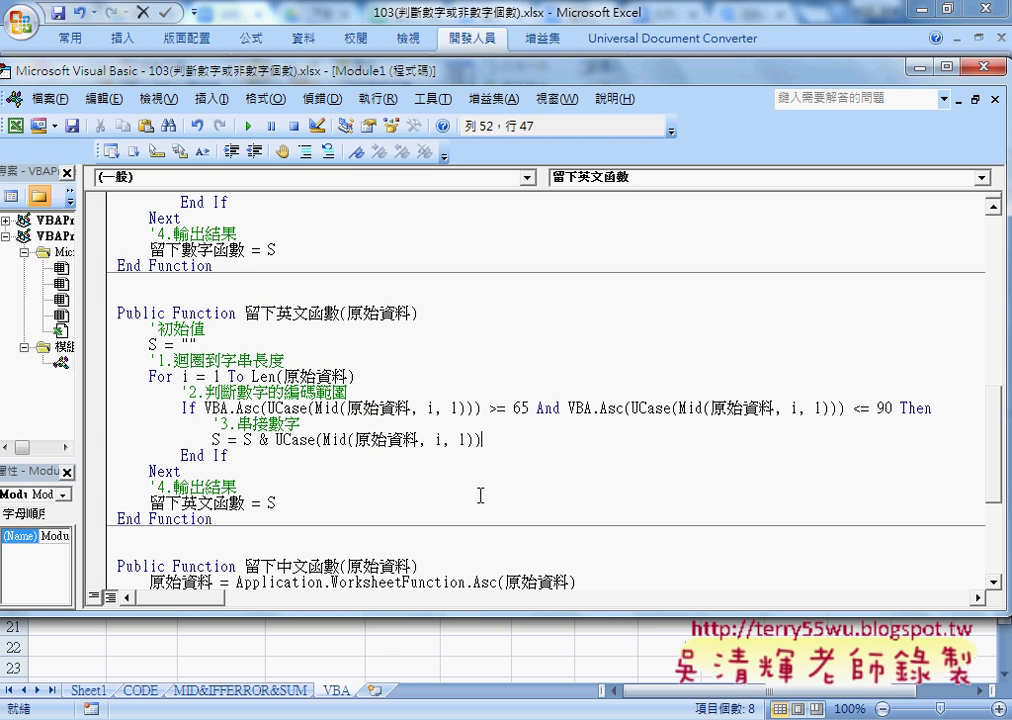
pyautogui.click(280, 441)
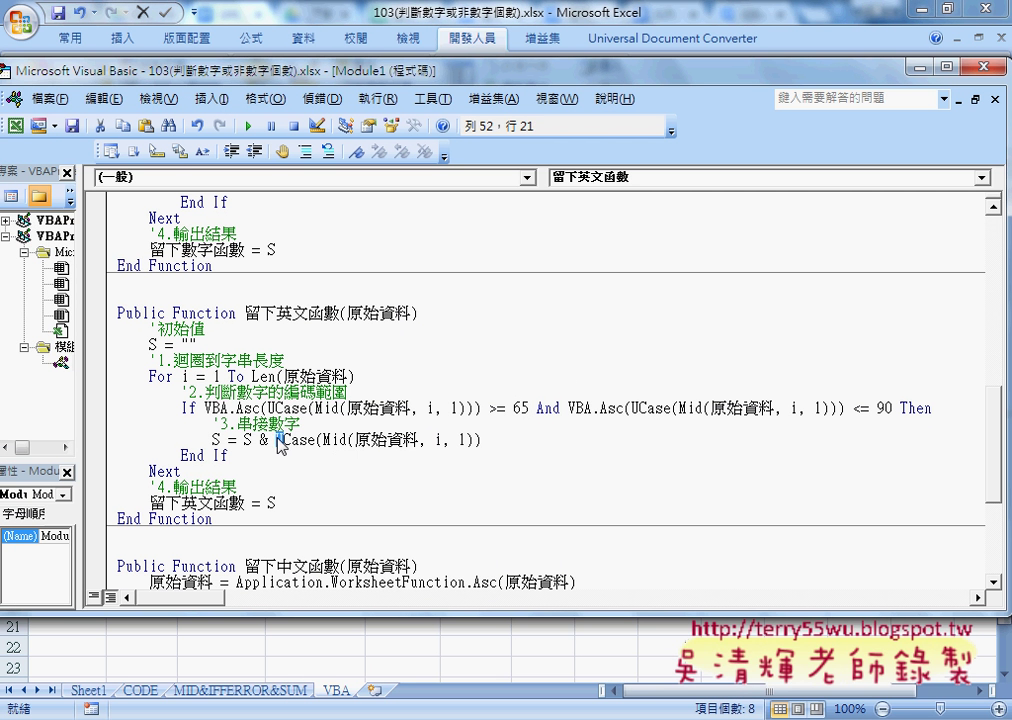
pyautogui.write('L')
# Recommit E2's formula and refill to E9, giving lowercase results like excel and kg
pyautogui.click(660, 56)
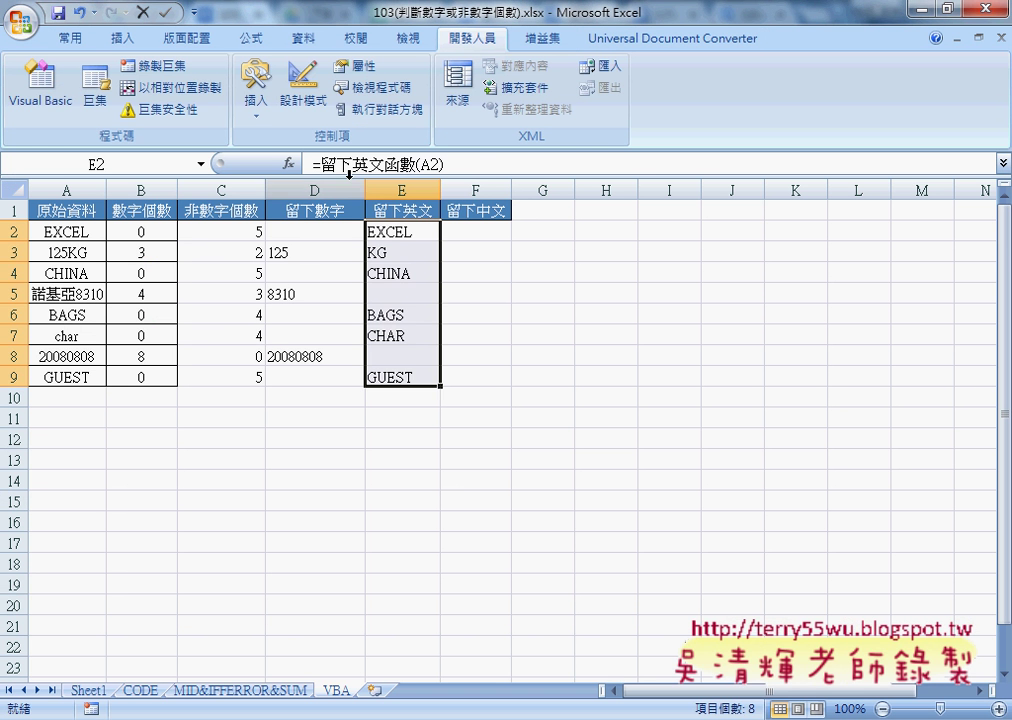
pyautogui.click(395, 224)
pyautogui.click(351, 164)
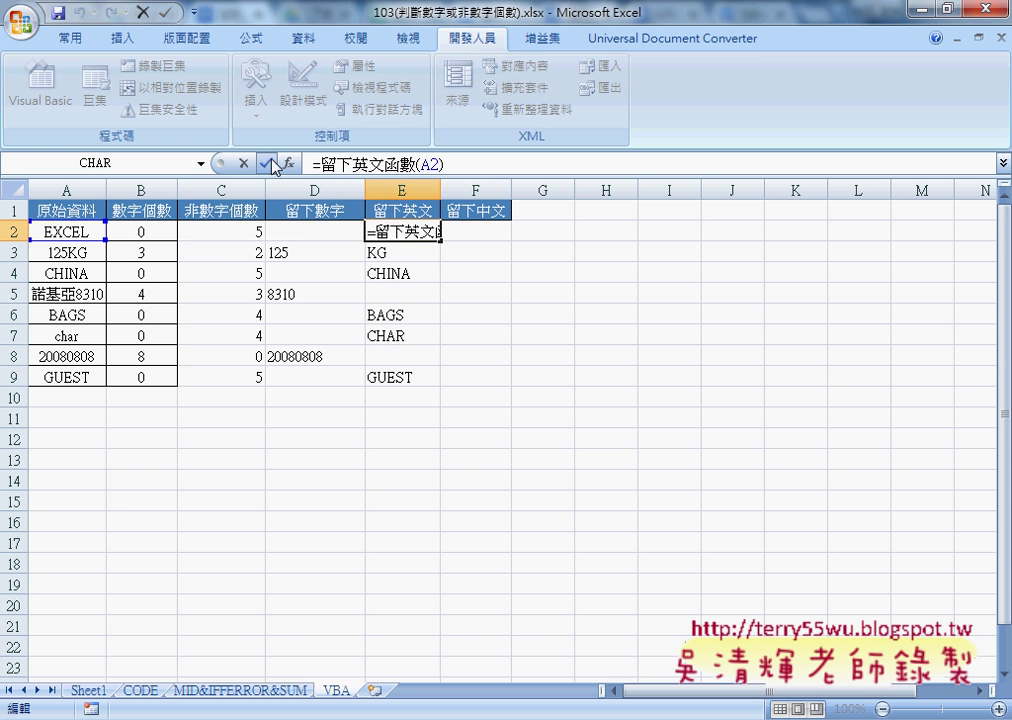
pyautogui.click(266, 163)
pyautogui.moveTo(440, 241); pyautogui.dragTo(437, 388)
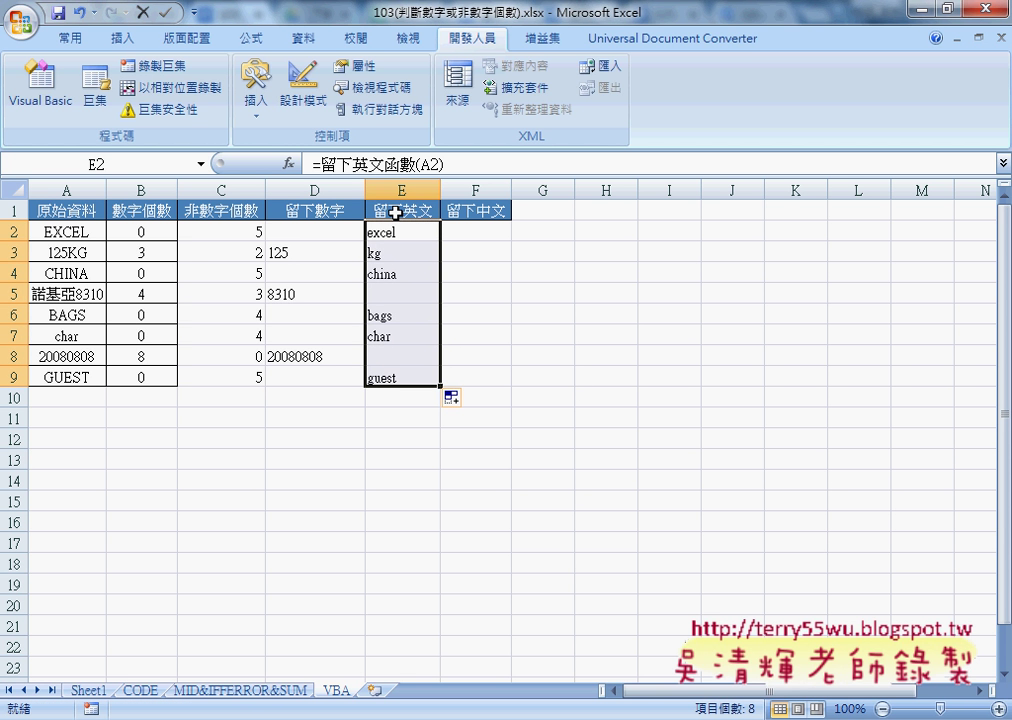
# From the VBA code, open the Excel Help topic for LCase with F1
pyautogui.click(600, 530)
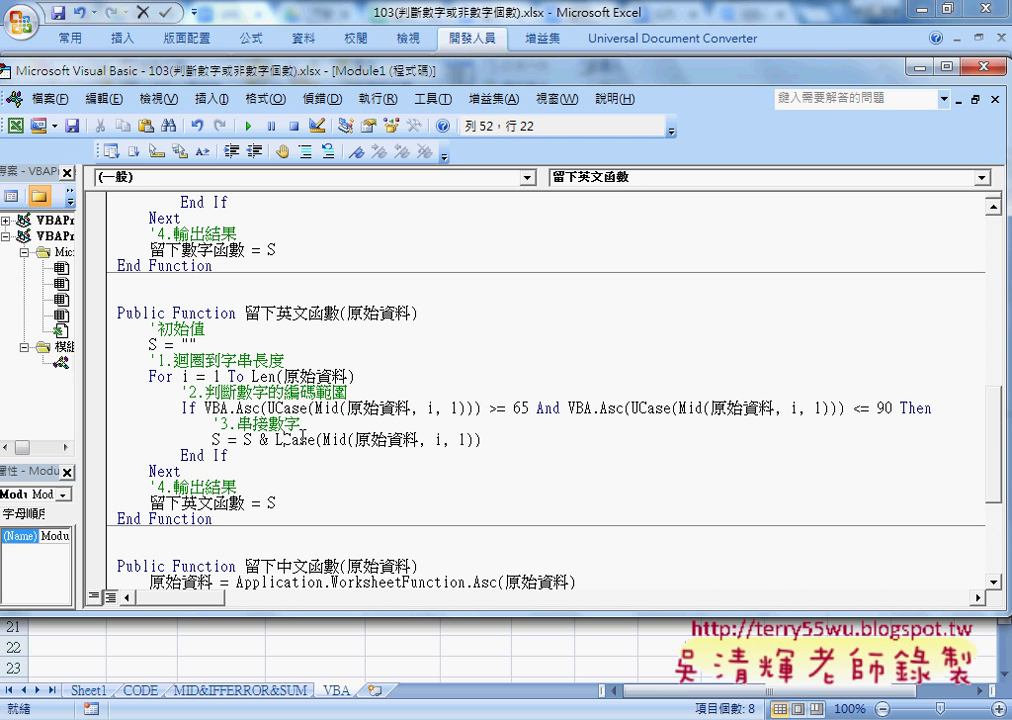
pyautogui.press('F1')
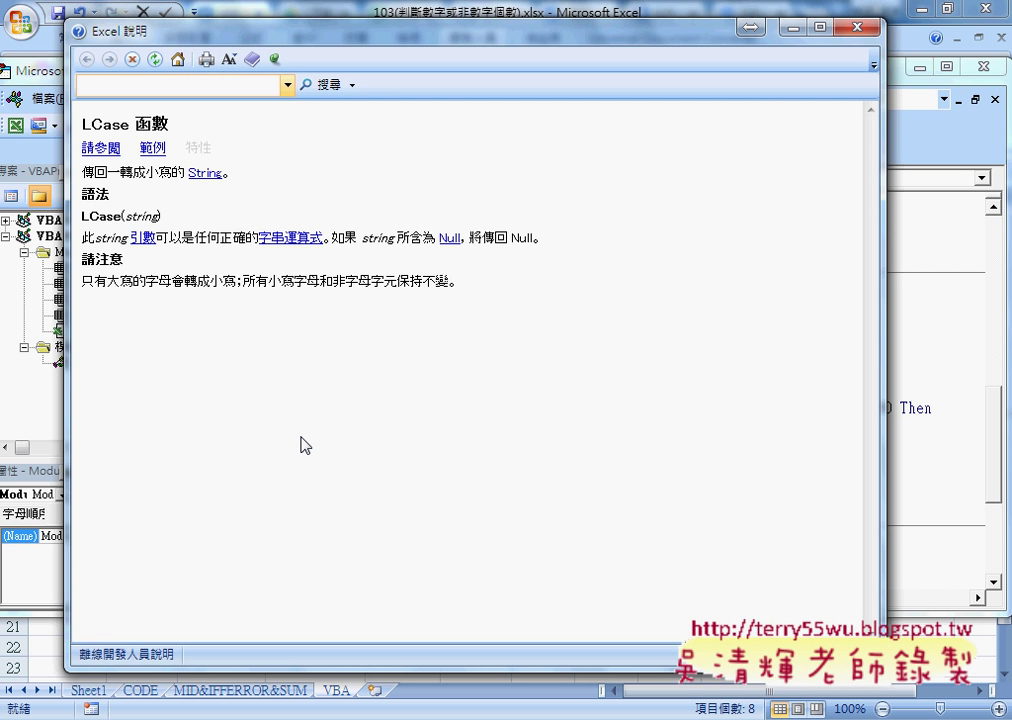
# Highlight the LCase topic's title, return value, string argument and uppercase-only note
pyautogui.moveTo(83, 124); pyautogui.dragTo(171, 124)
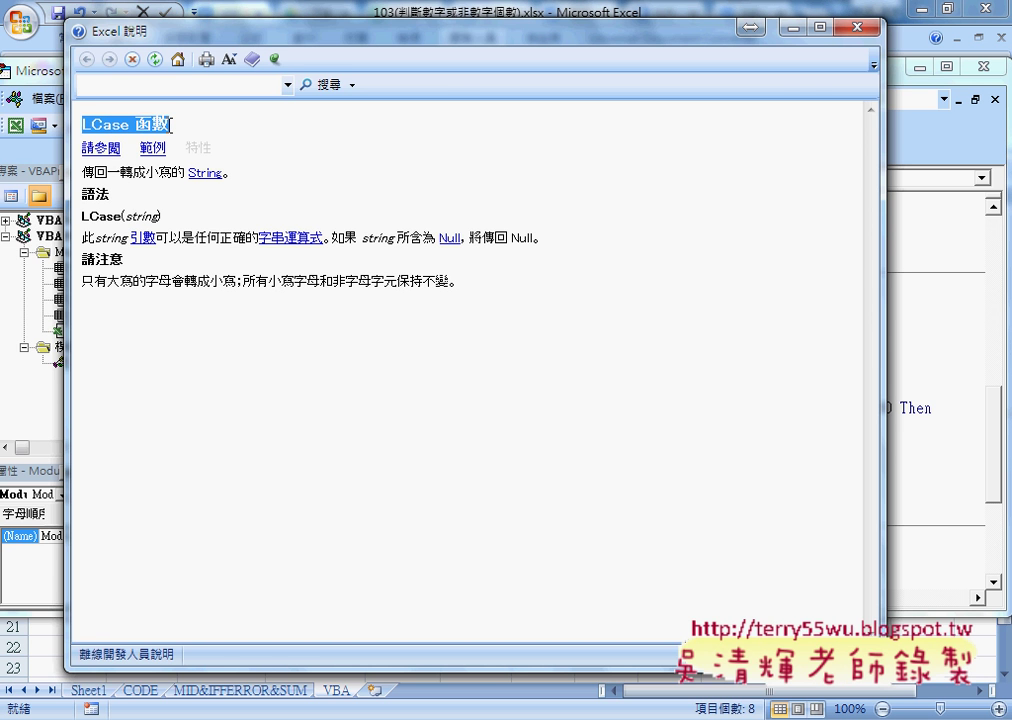
pyautogui.moveTo(276, 40); pyautogui.dragTo(414, 40)
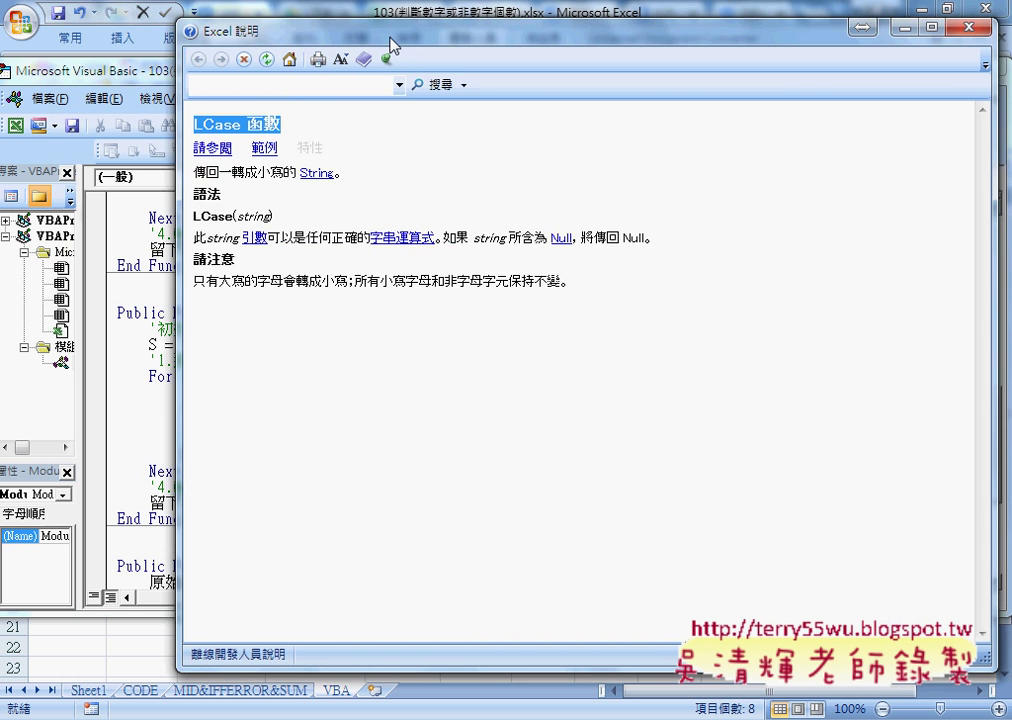
pyautogui.moveTo(220, 172); pyautogui.dragTo(382, 171)
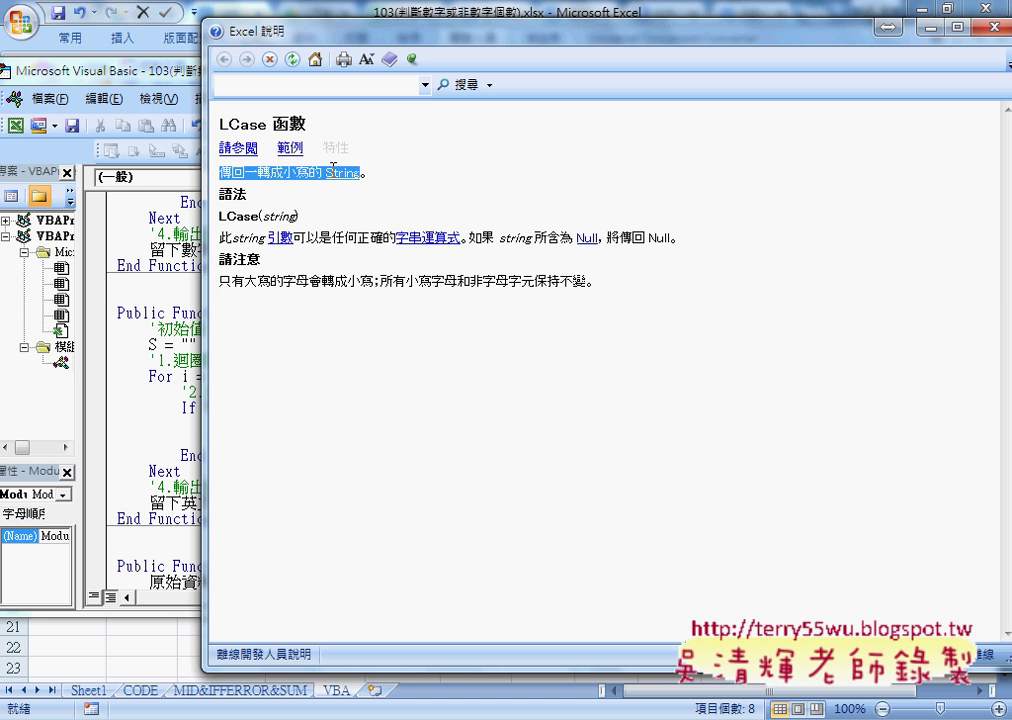
pyautogui.moveTo(220, 238); pyautogui.dragTo(600, 238)
pyautogui.moveTo(220, 281); pyautogui.dragTo(635, 288)
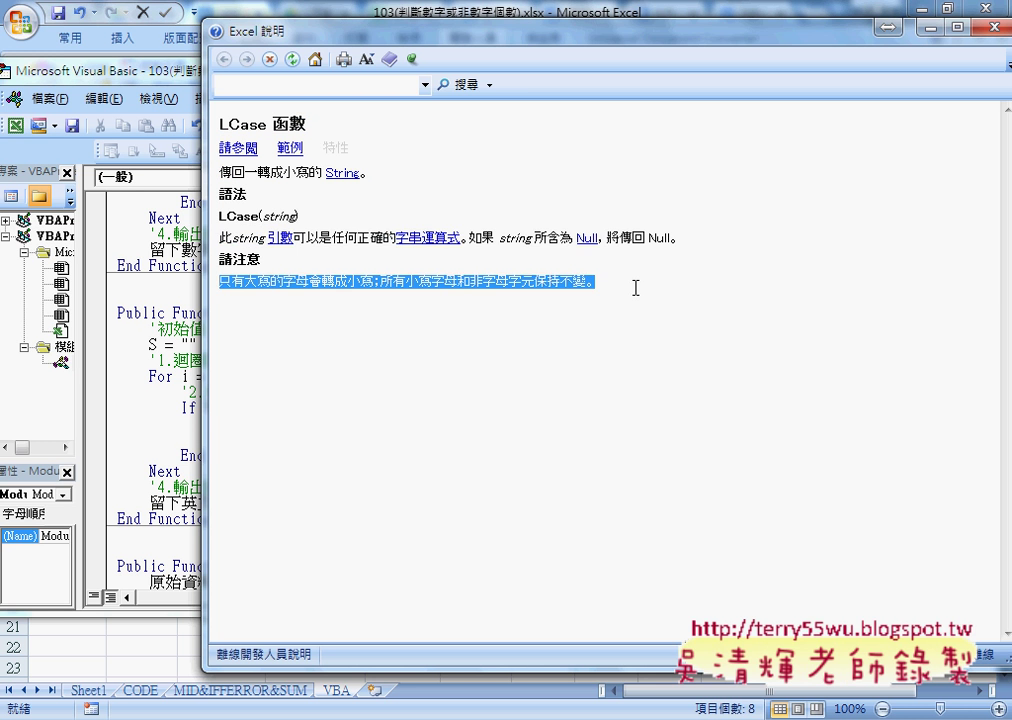
# Trace the LCase example turning "Hello World 1234" into "hello world 1234", then go back
pyautogui.click(290, 150)
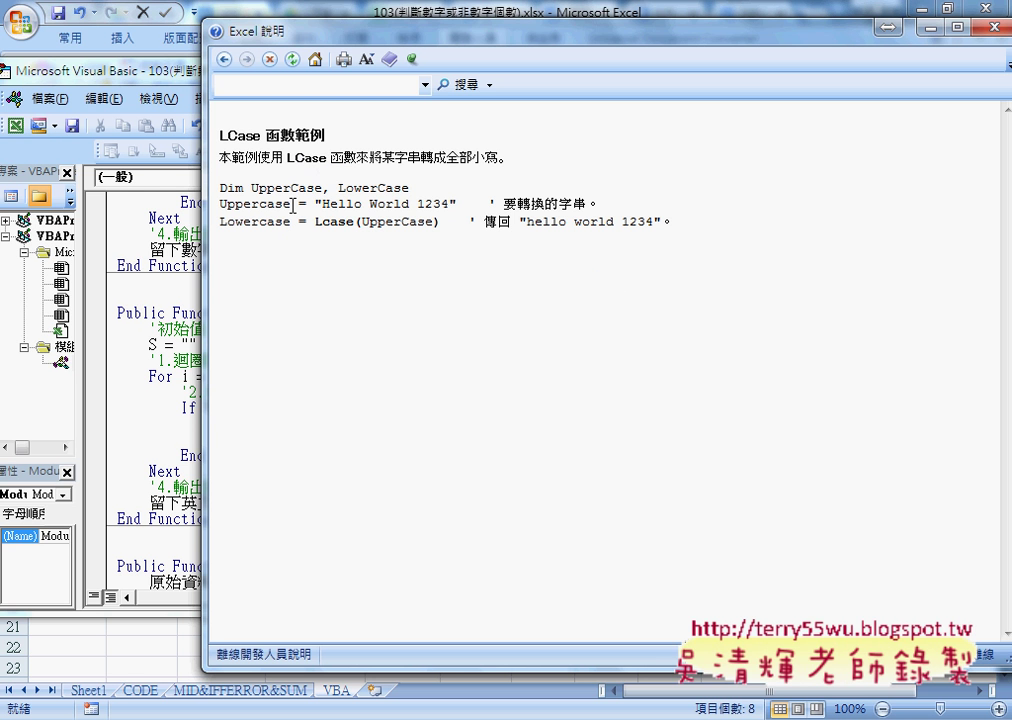
pyautogui.moveTo(292, 204); pyautogui.dragTo(219, 207)
pyautogui.moveTo(315, 204); pyautogui.dragTo(446, 203)
pyautogui.moveTo(316, 221); pyautogui.dragTo(455, 222)
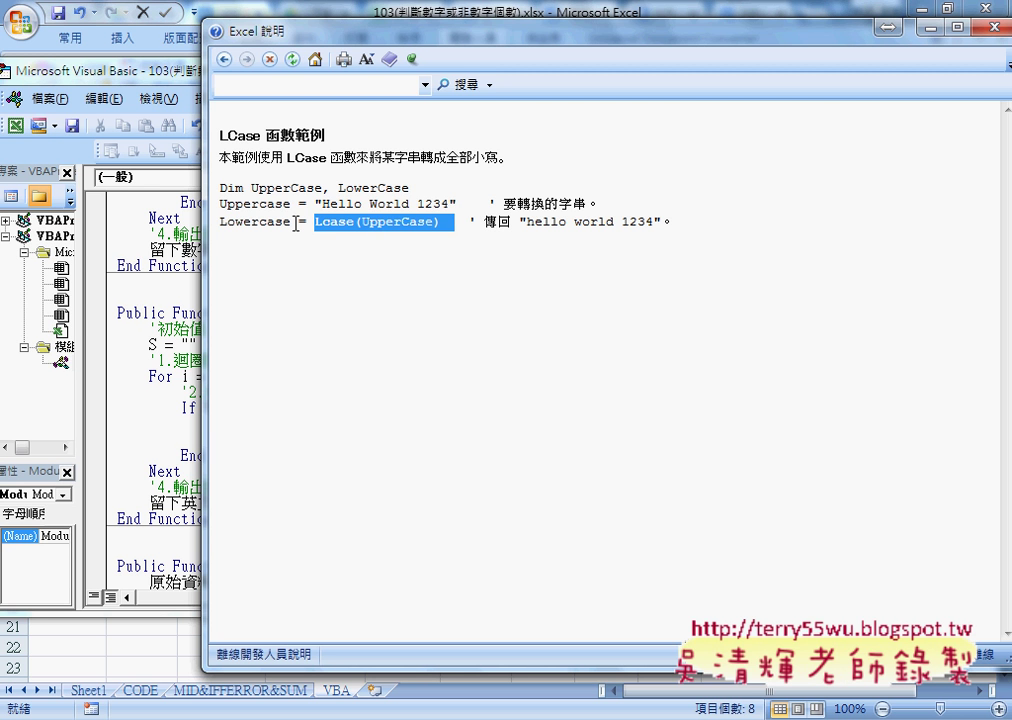
pyautogui.moveTo(291, 221); pyautogui.dragTo(219, 222)
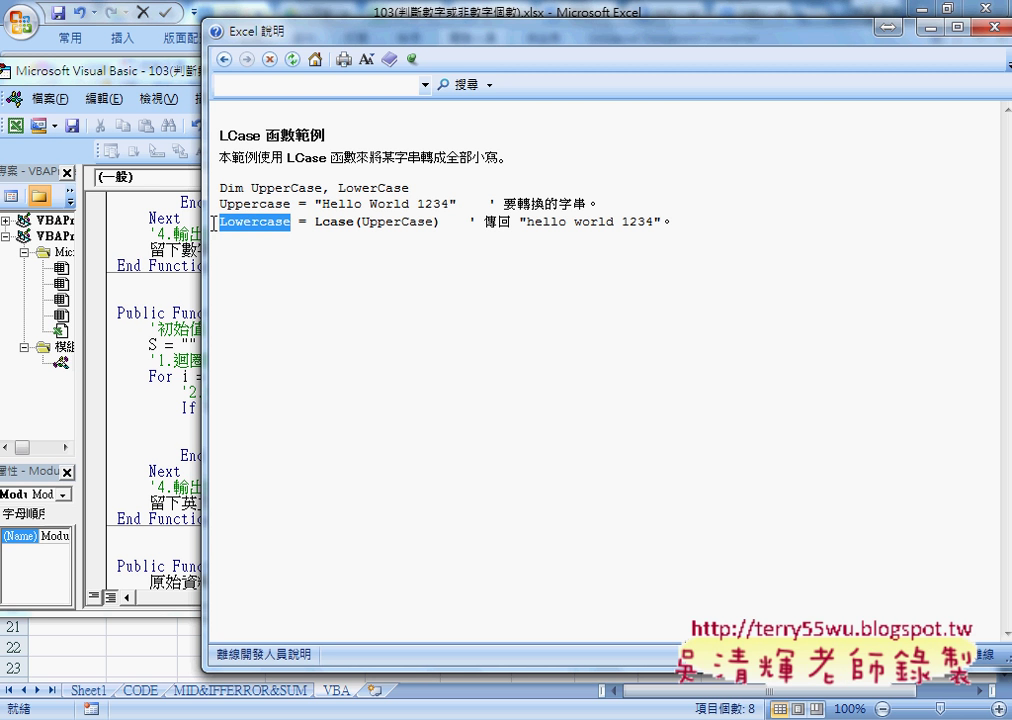
pyautogui.click(524, 222)
pyautogui.moveTo(524, 222); pyautogui.dragTo(661, 222)
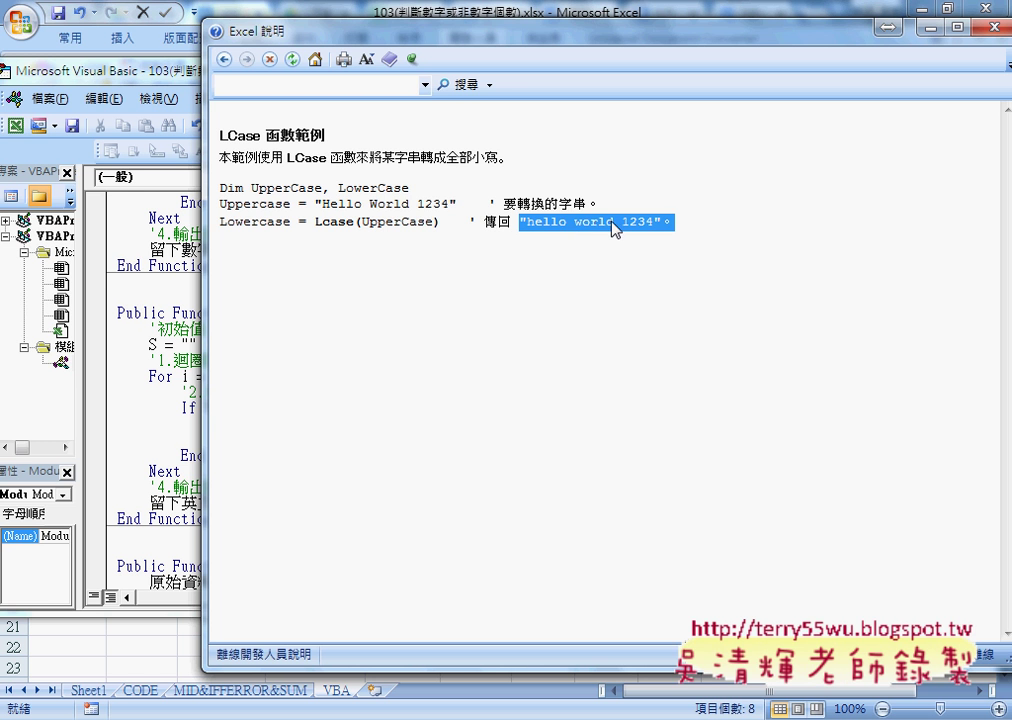
pyautogui.click(224, 59)
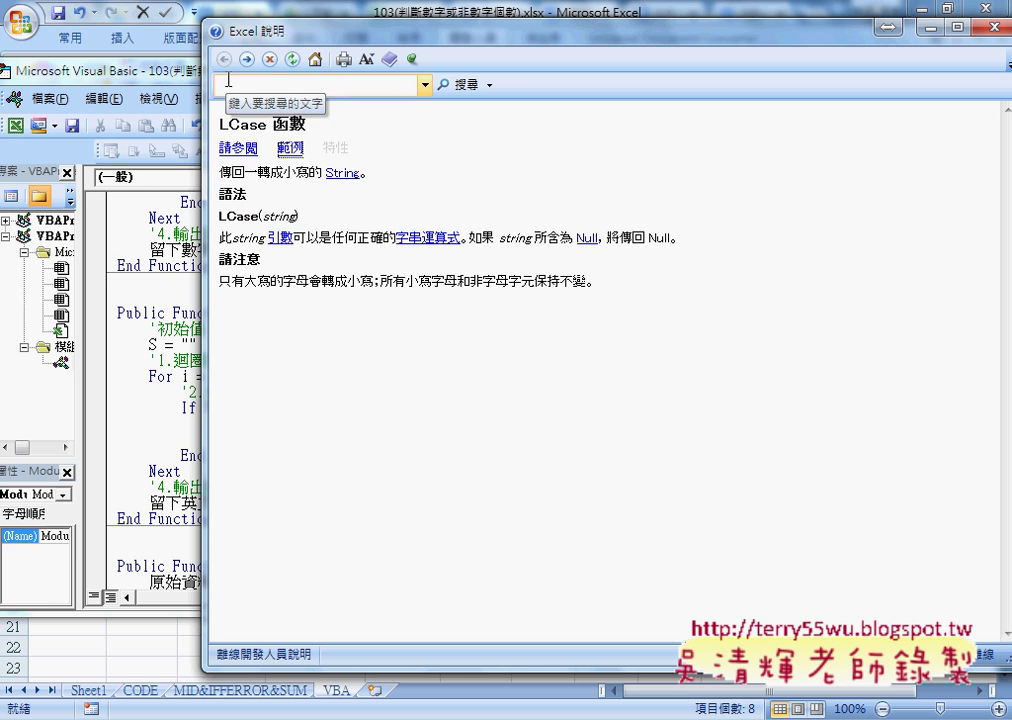
# View the UCase 函數 topic from 請參閱, then open 從函數中傳回字串 instead
pyautogui.click(247, 152)
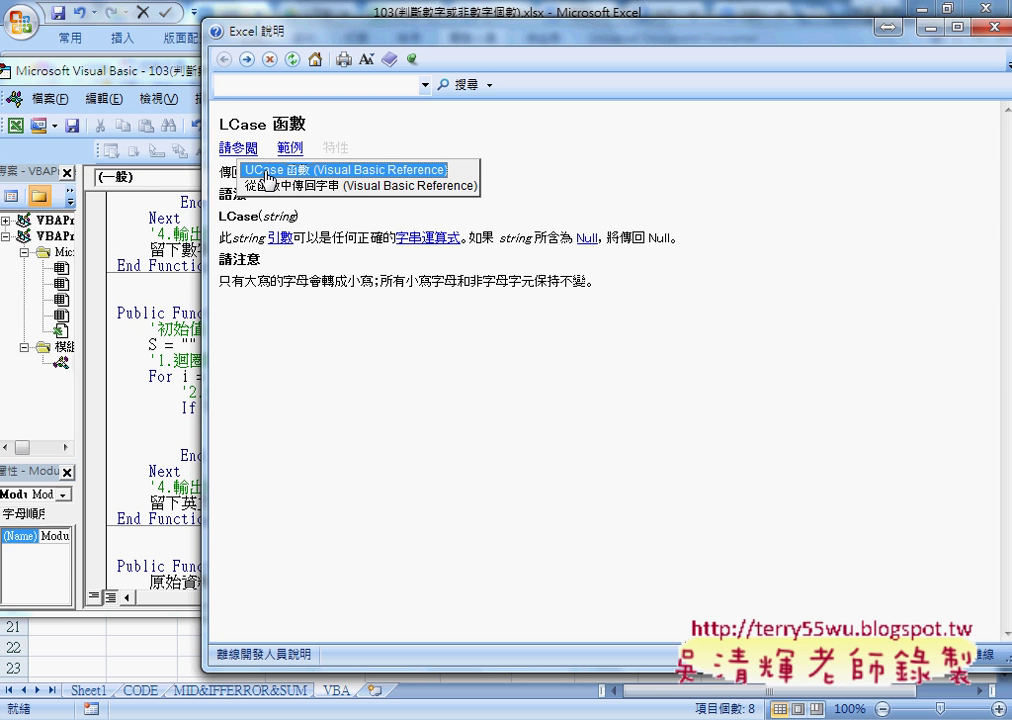
pyautogui.click(286, 173)
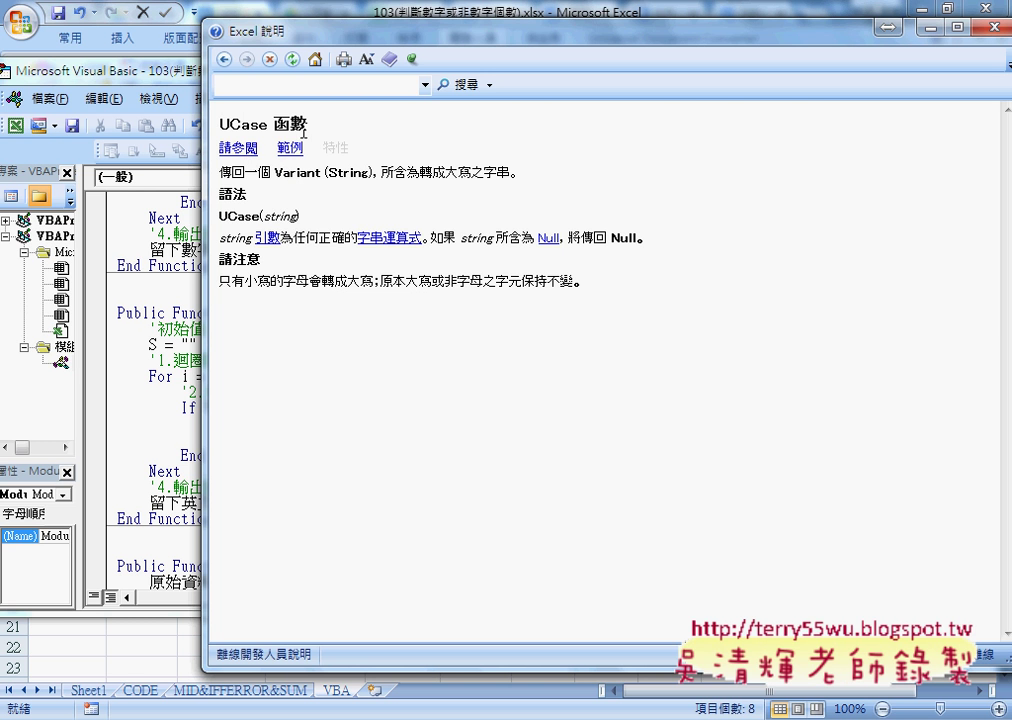
pyautogui.hotkey('alt', 'Left')
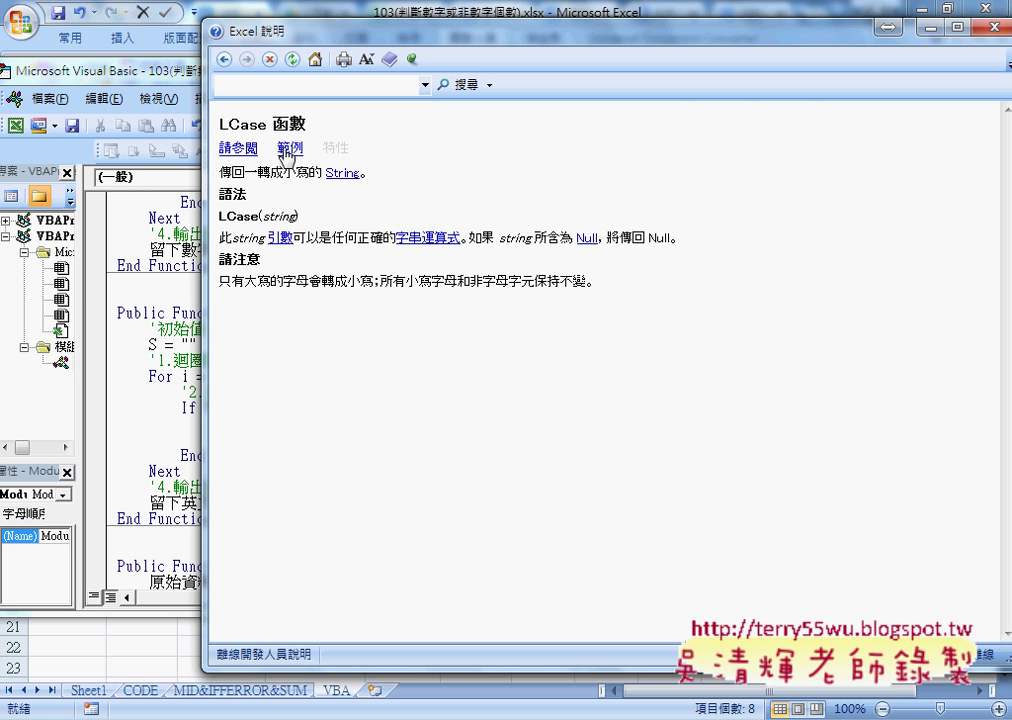
pyautogui.click(236, 150)
pyautogui.click(273, 190)
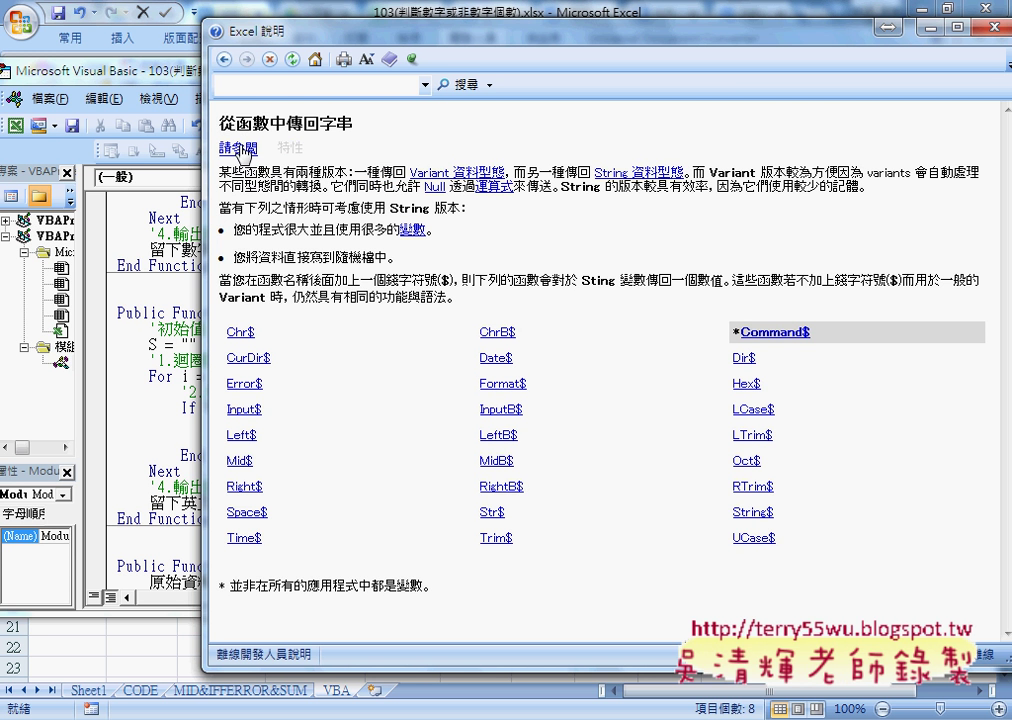
# Highlight the returning-strings page heading, then close the Help window
pyautogui.moveTo(236, 123); pyautogui.dragTo(356, 124)
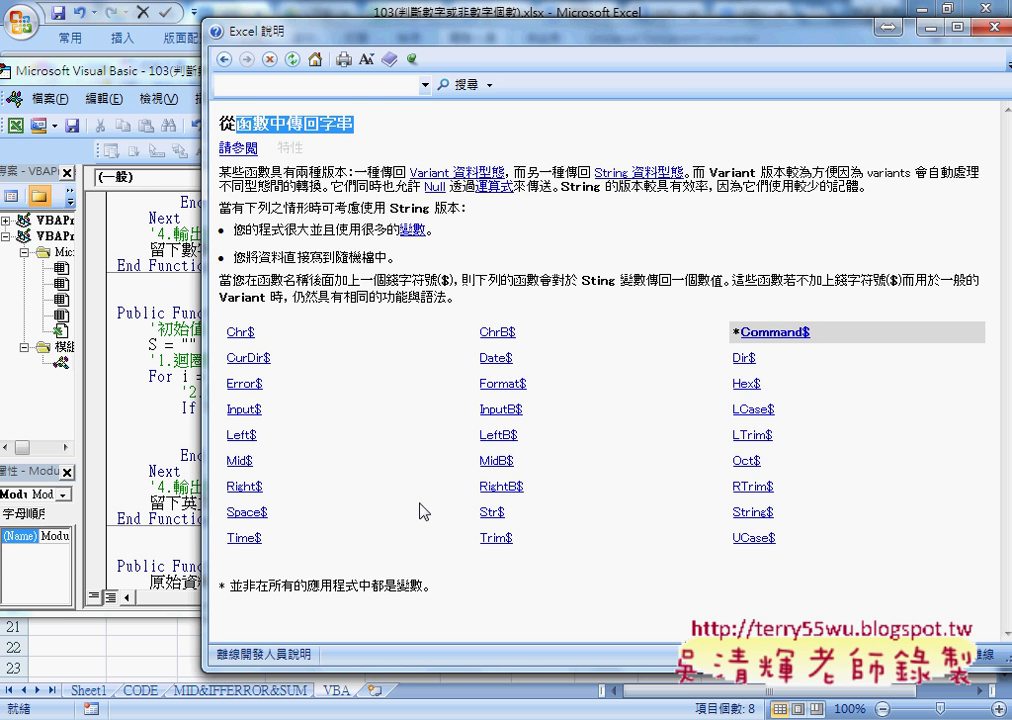
pyautogui.click(220, 337)
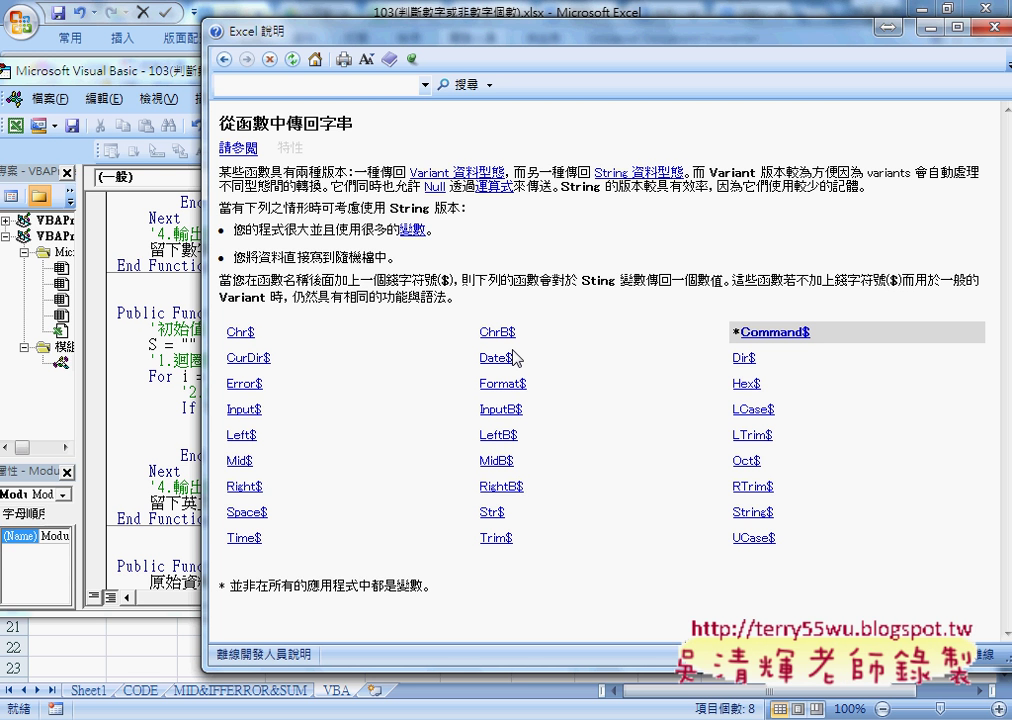
pyautogui.moveTo(216, 35); pyautogui.dragTo(220, 37)
pyautogui.doubleClick(220, 37)
# Close the VBA editor, select F2 under 留下中文, and switch to the ASCII table
pyautogui.click(314, 376)
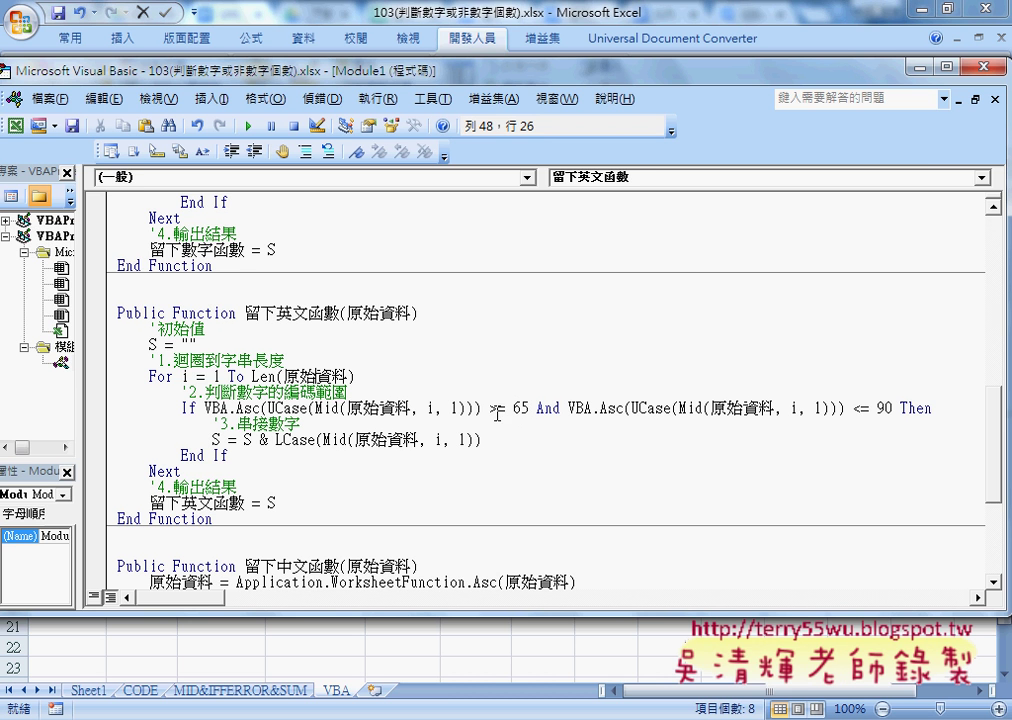
pyautogui.click(971, 67)
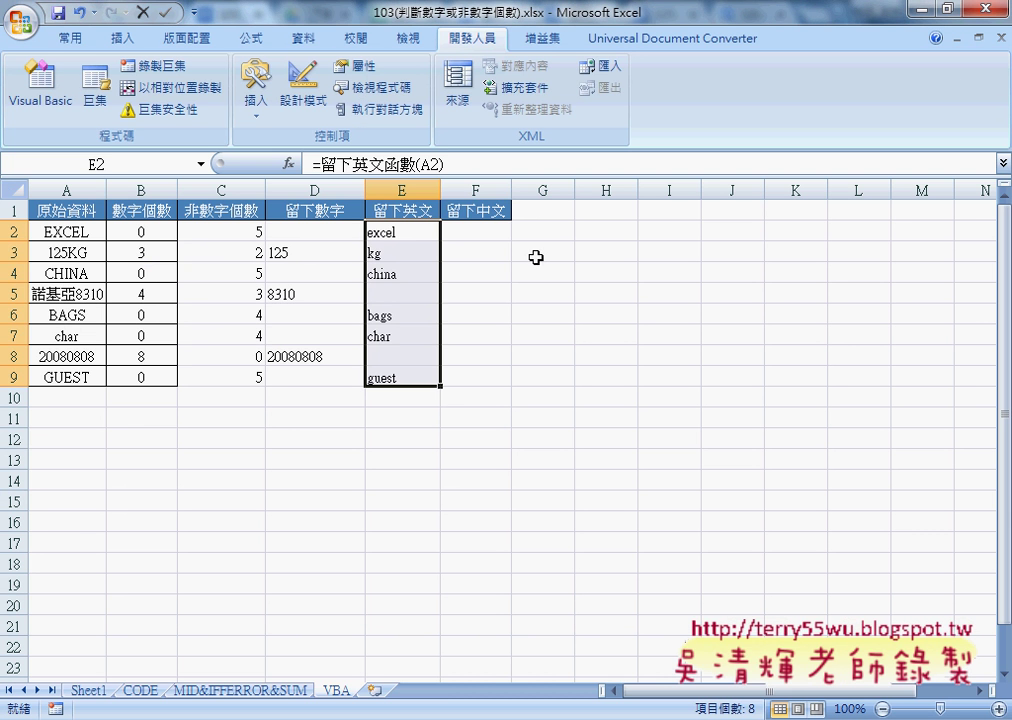
pyautogui.click(485, 232)
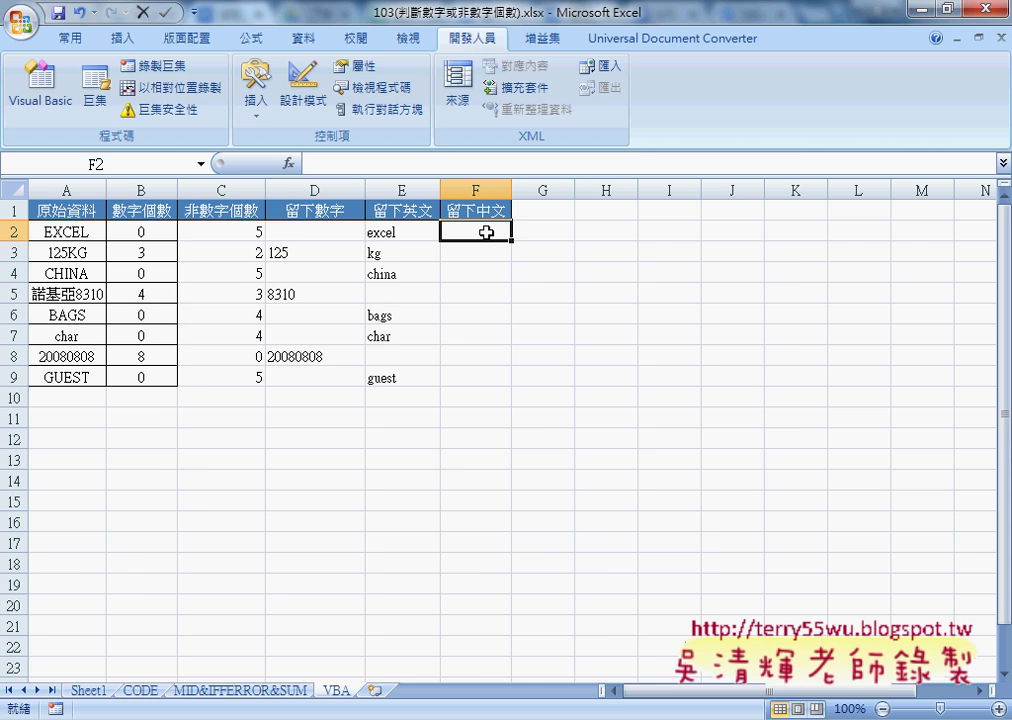
pyautogui.hotkey('alt', 'Tab')
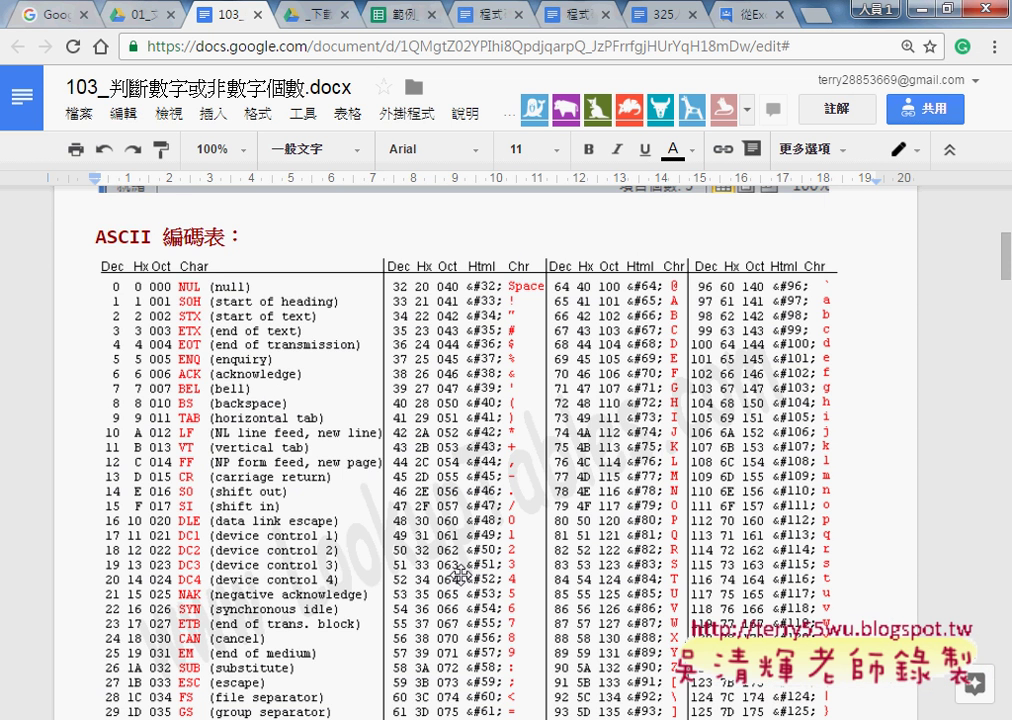
# Scroll through the ASCII 編碼表 and the 1.首字轉編碼 example, then return to Excel
pyautogui.scroll(-2, 460, 574)
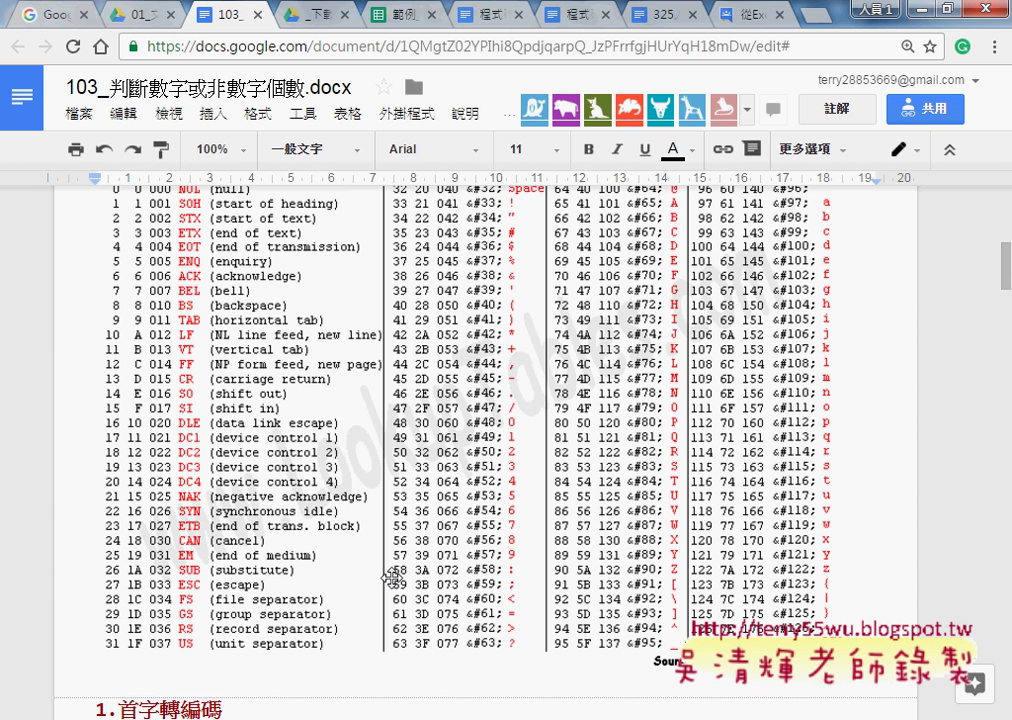
pyautogui.scroll(2, 400, 578)
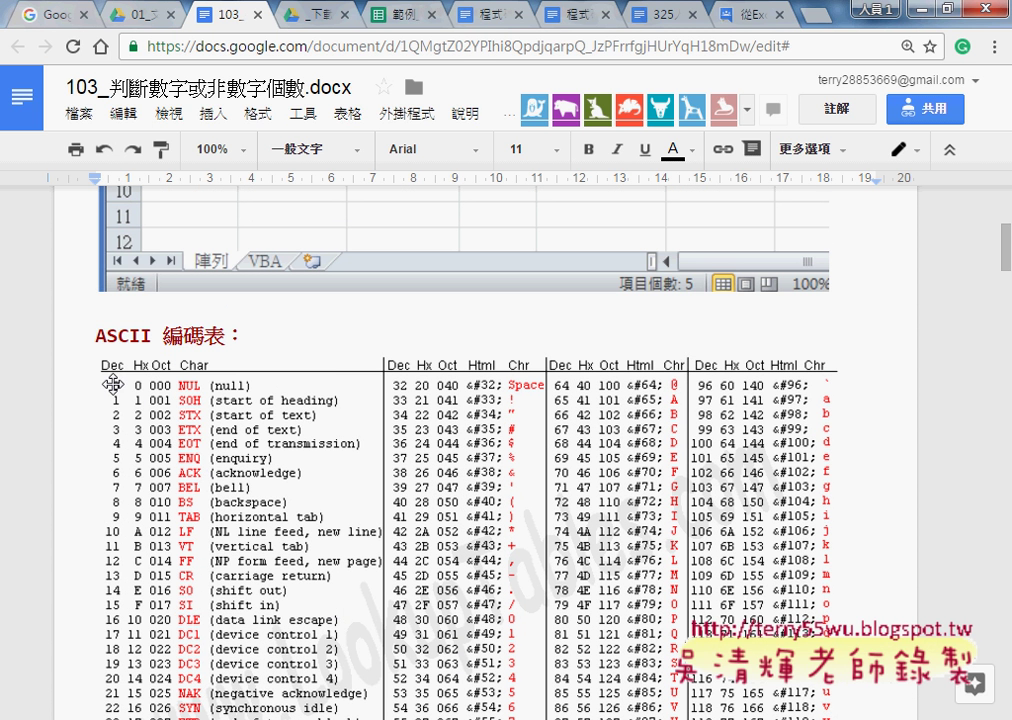
pyautogui.scroll(-5, 307, 506)
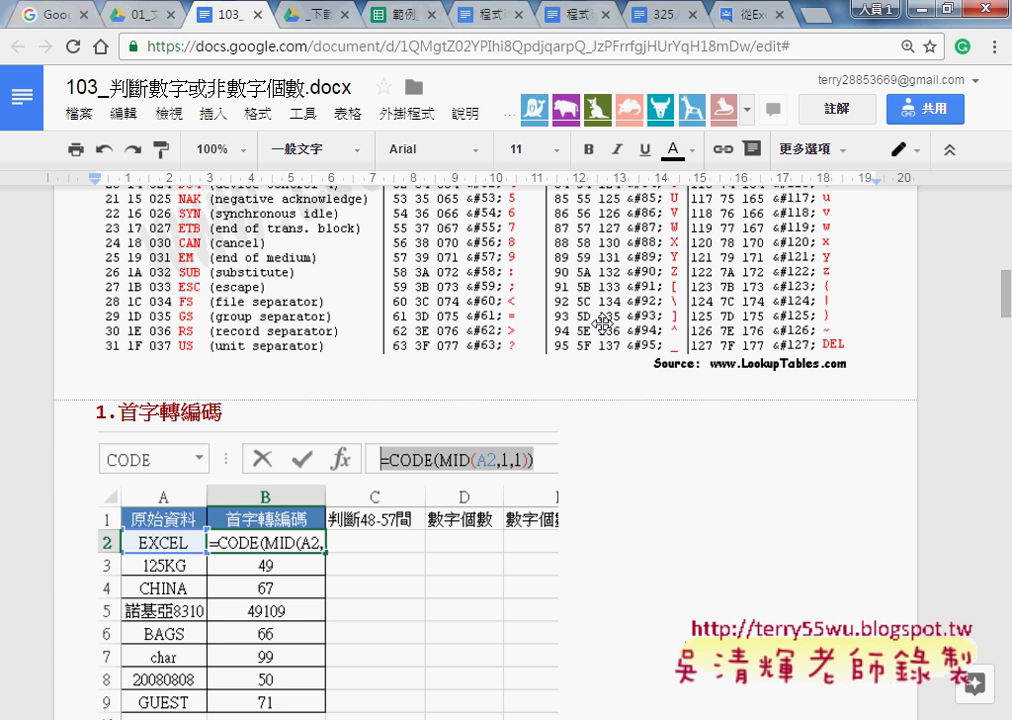
pyautogui.scroll(3, 602, 323)
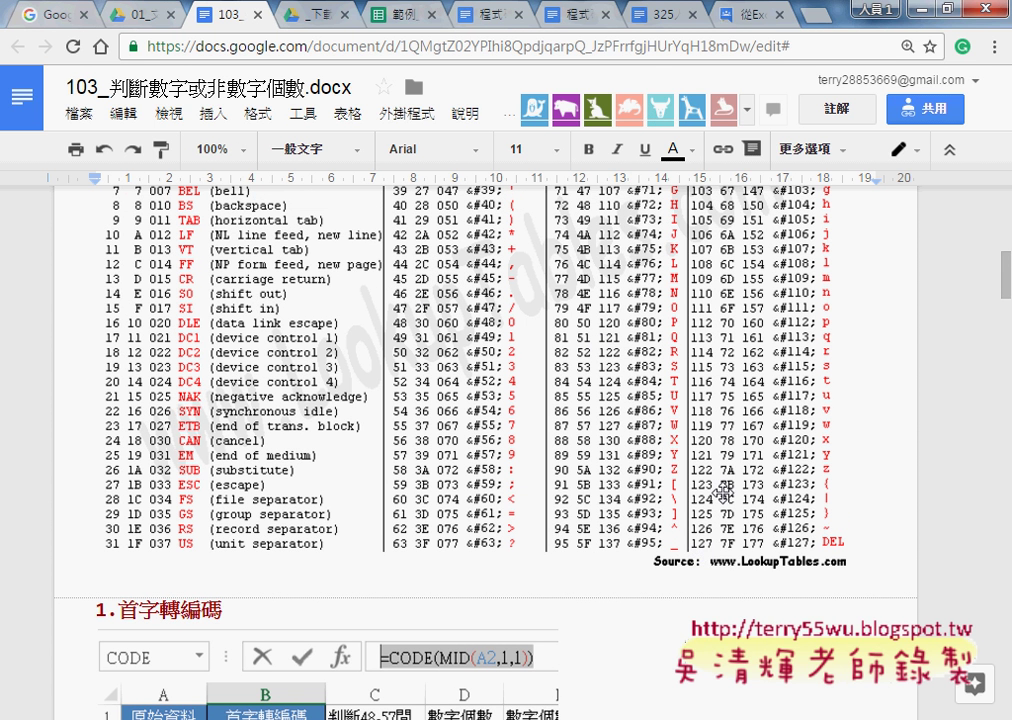
pyautogui.hotkey('alt', 'Tab')
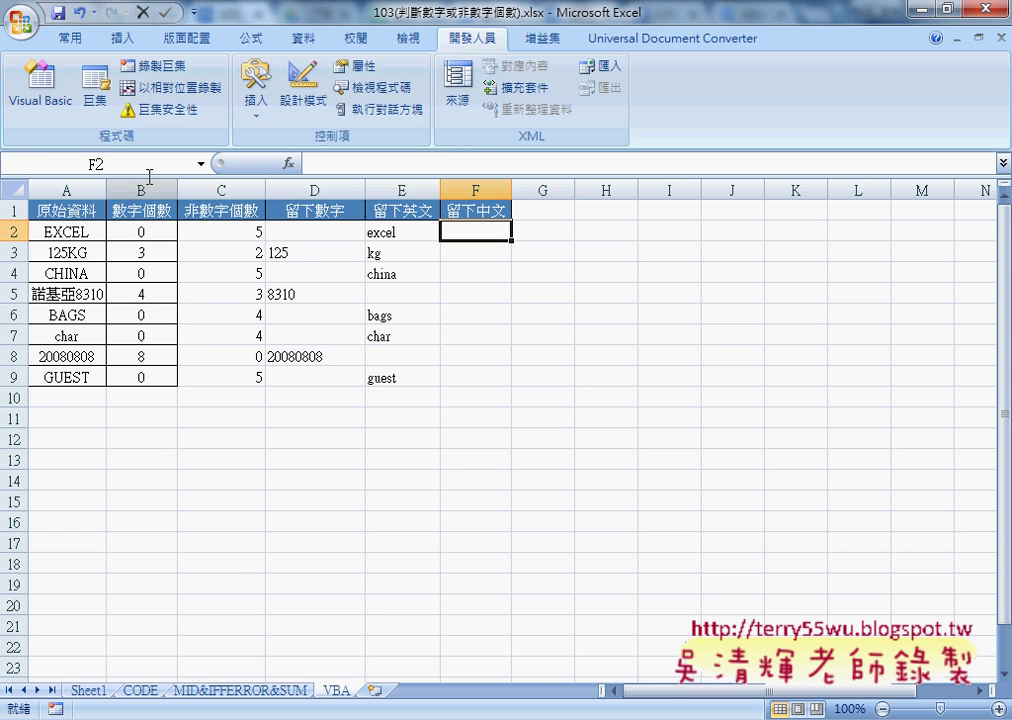
# In the VBA code, highlight 留下中文函數's S = "" line and its greater-than-127 and less-than-zero conditions
pyautogui.click(56, 118)
pyautogui.scroll(-2, 507, 445)
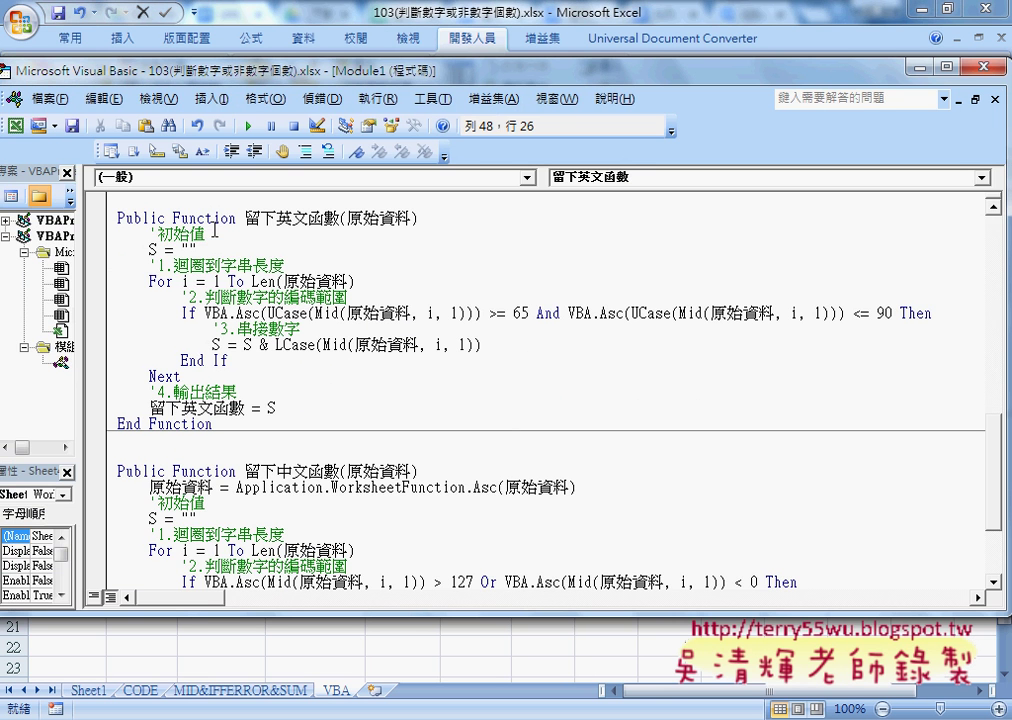
pyautogui.scroll(-2, 316, 361)
pyautogui.scroll(-1, 252, 300)
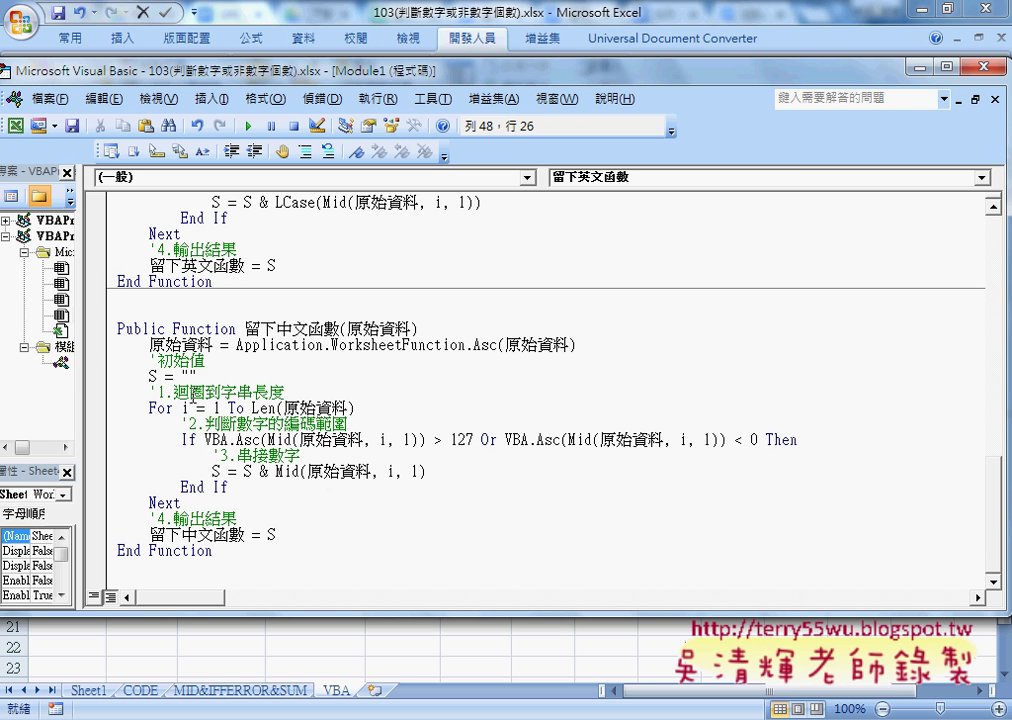
pyautogui.moveTo(149, 375); pyautogui.dragTo(197, 375)
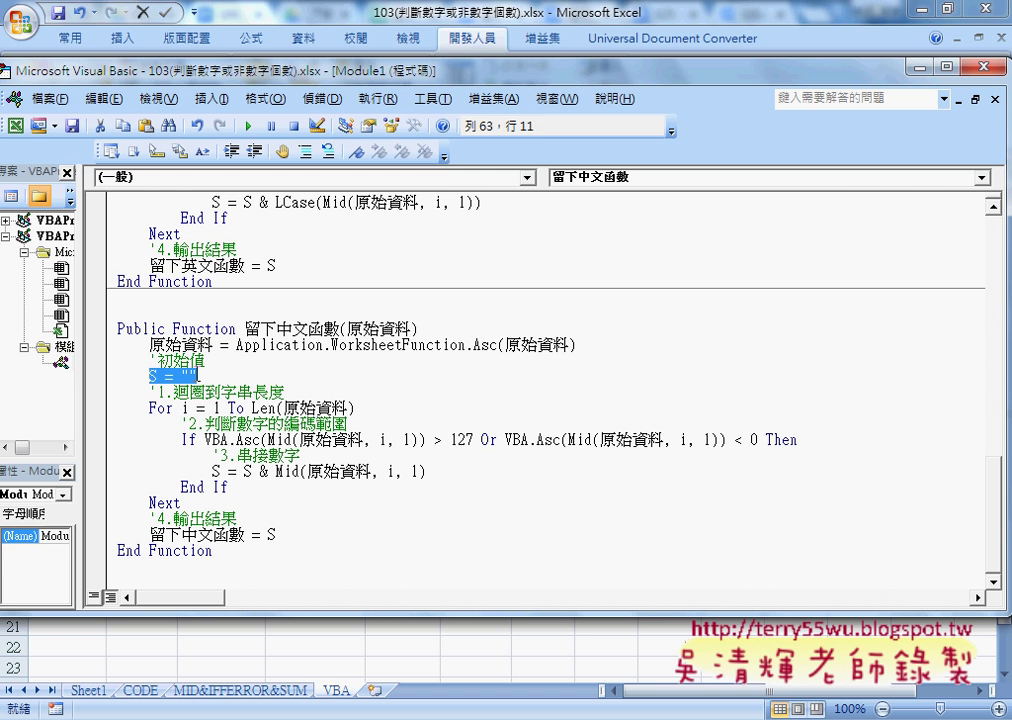
pyautogui.moveTo(473, 439); pyautogui.dragTo(205, 439)
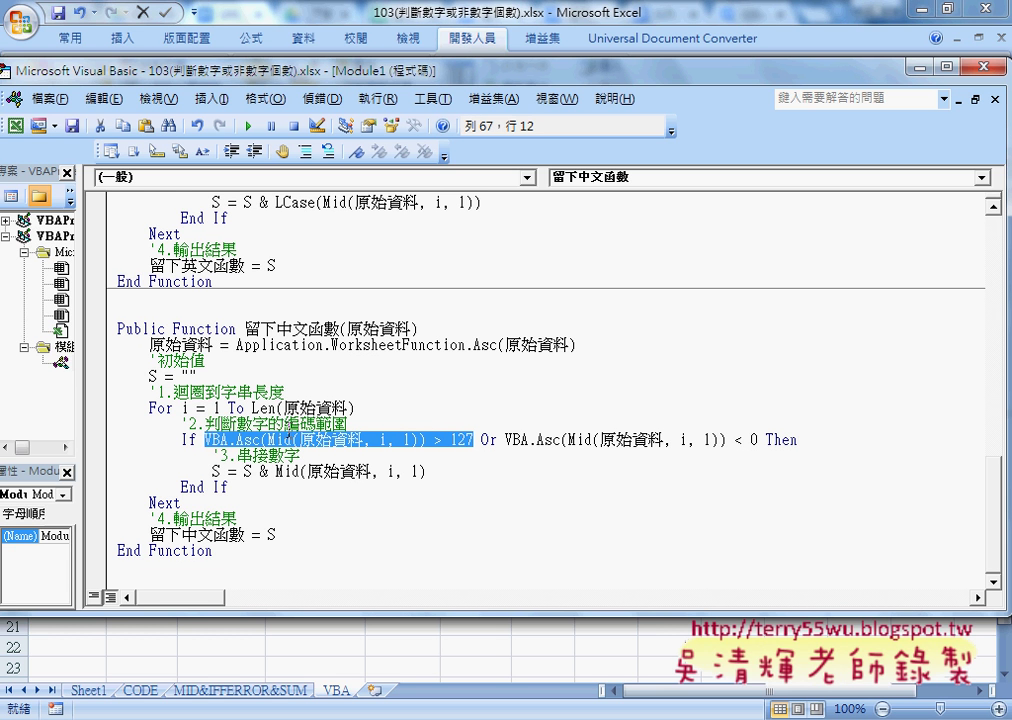
pyautogui.click(506, 440)
pyautogui.moveTo(506, 440); pyautogui.dragTo(758, 440)
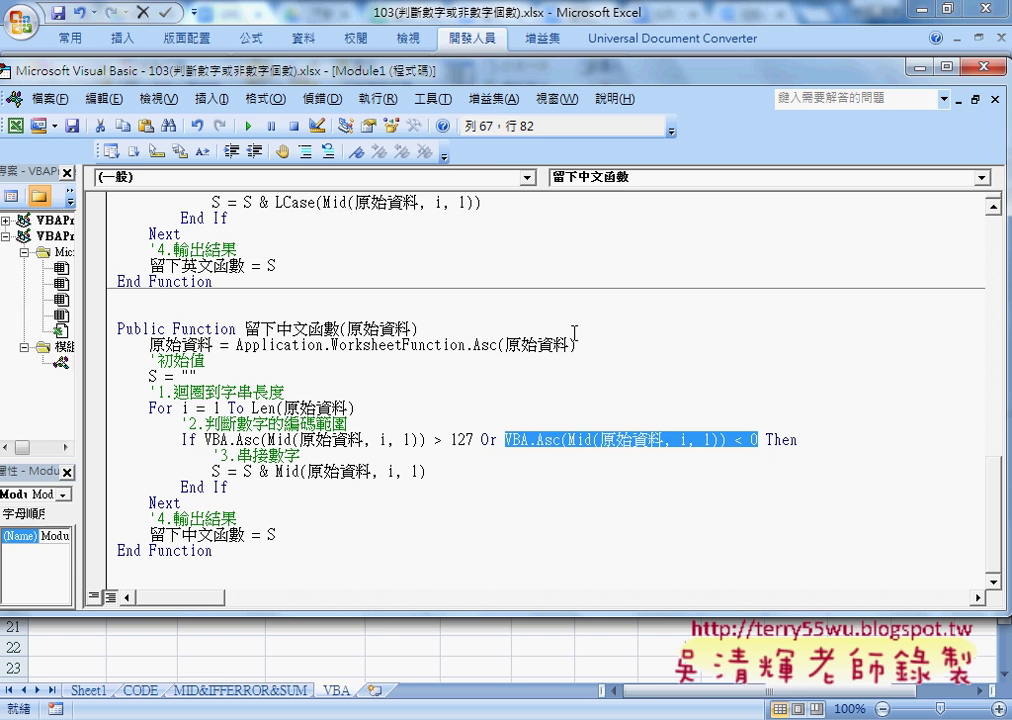
# Hide the code editor and select G2 on the worksheet
pyautogui.click(922, 70)
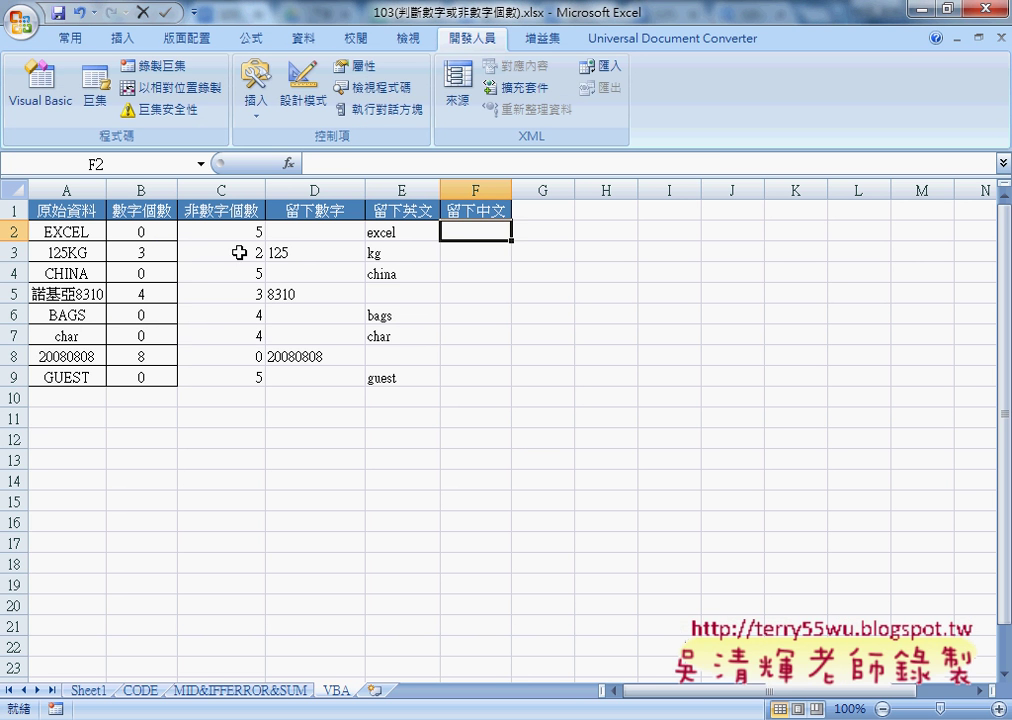
pyautogui.click(78, 233)
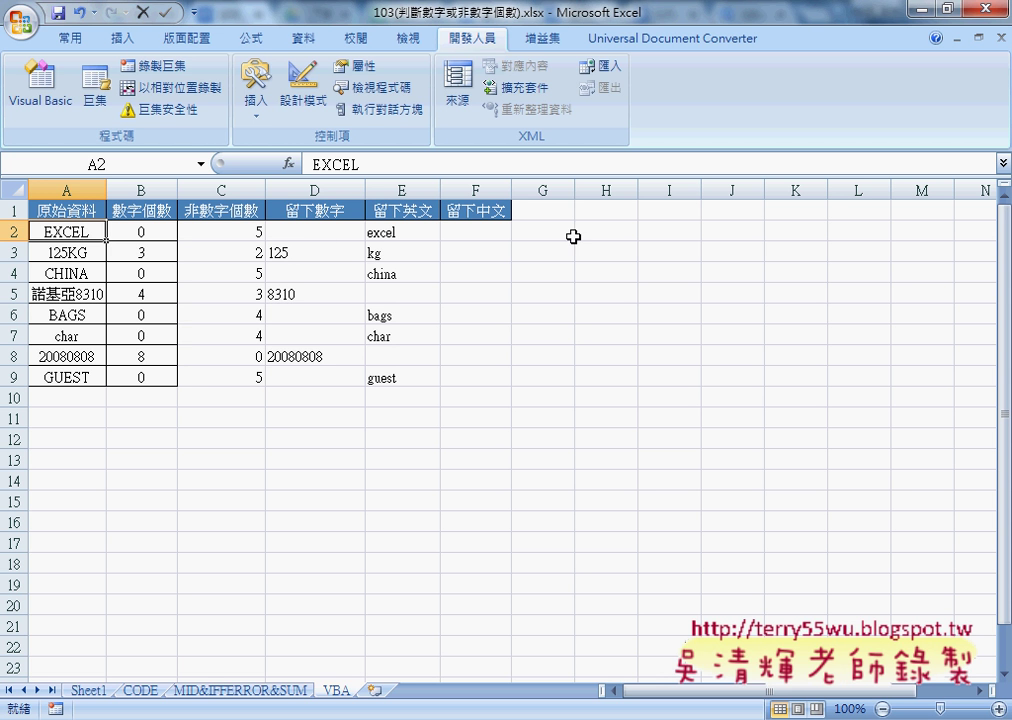
pyautogui.click(556, 232)
# Enter =BIG5(A2) in G2 from the text function category
pyautogui.click(288, 163)
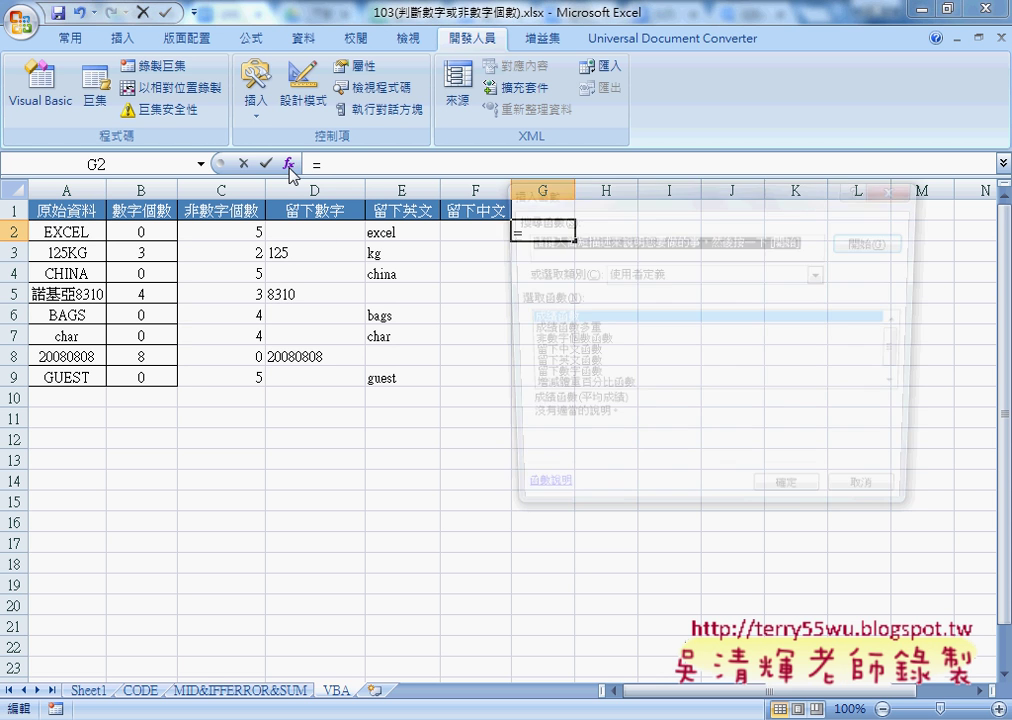
pyautogui.click(663, 280)
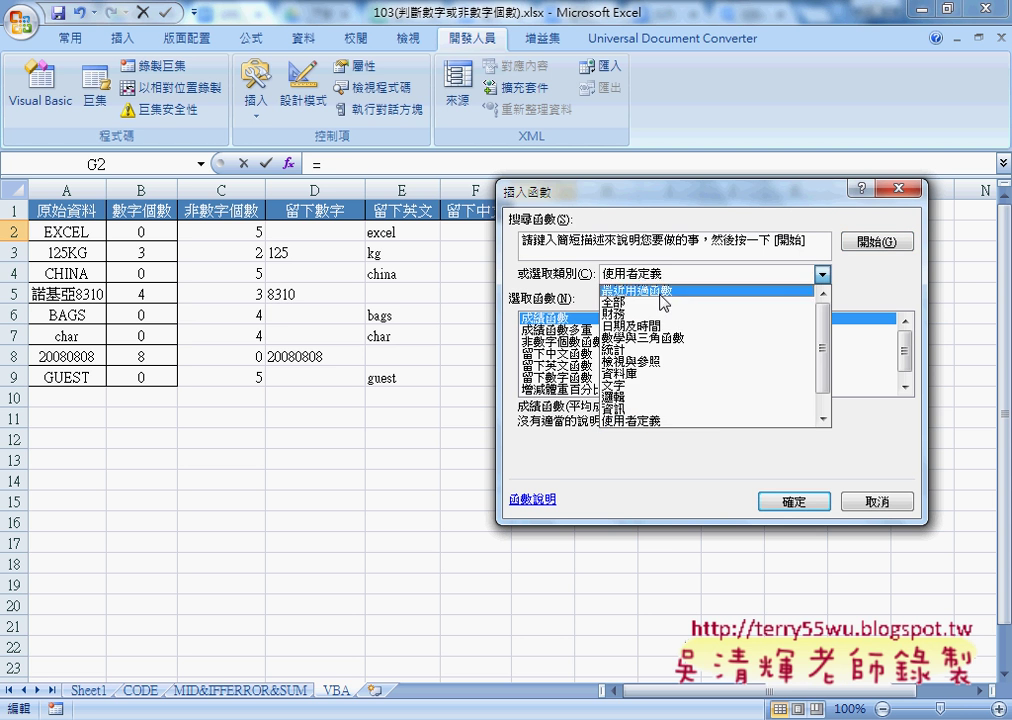
pyautogui.click(653, 389)
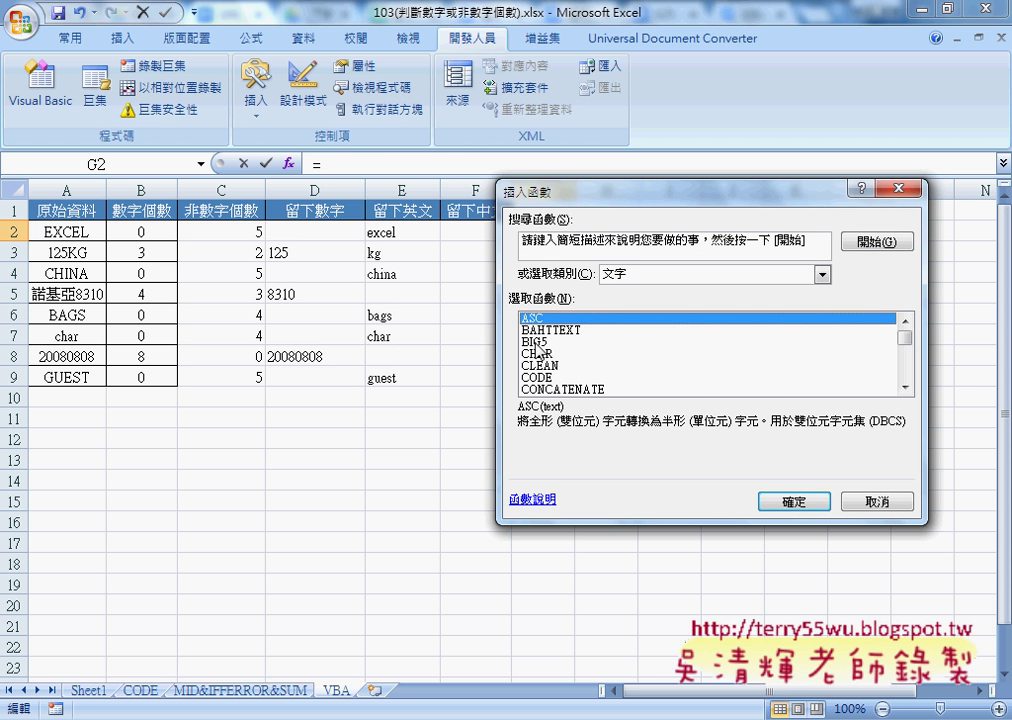
pyautogui.click(545, 341)
pyautogui.click(794, 501)
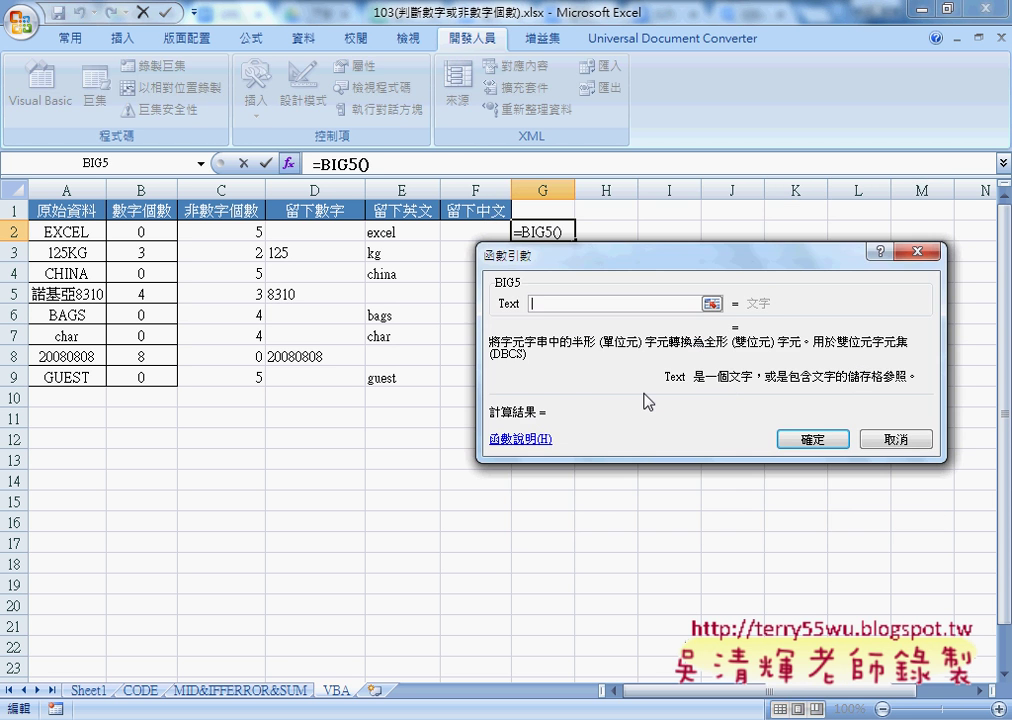
pyautogui.click(62, 232)
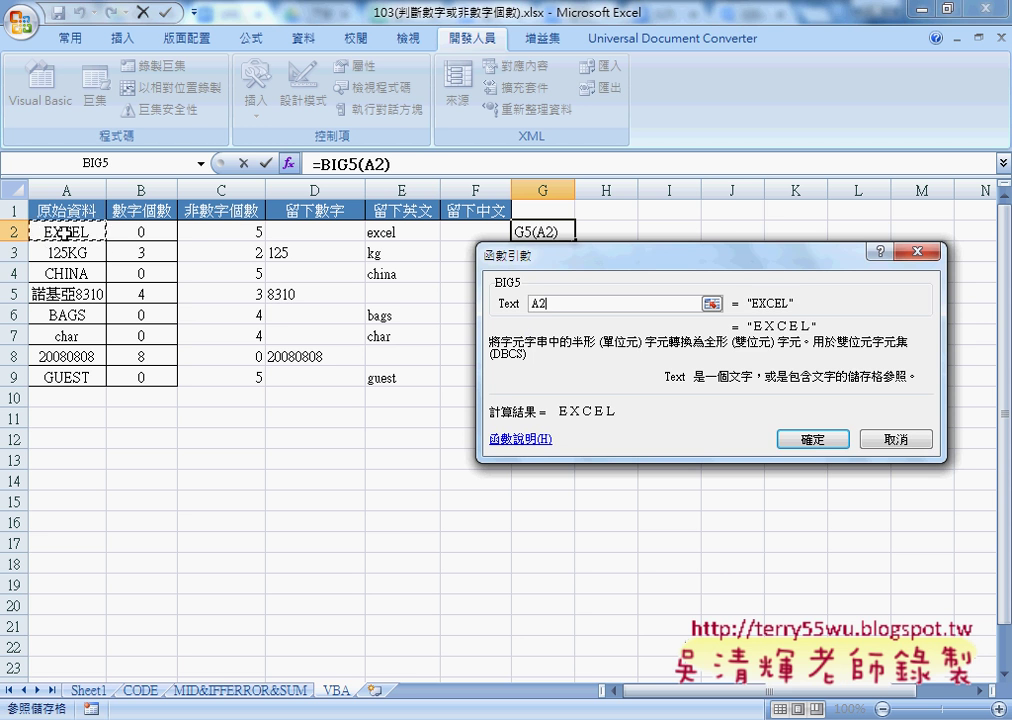
pyautogui.click(808, 440)
# Widen column G to fit the full-width text, then begin a function in H2
pyautogui.moveTo(584, 187); pyautogui.dragTo(600, 187)
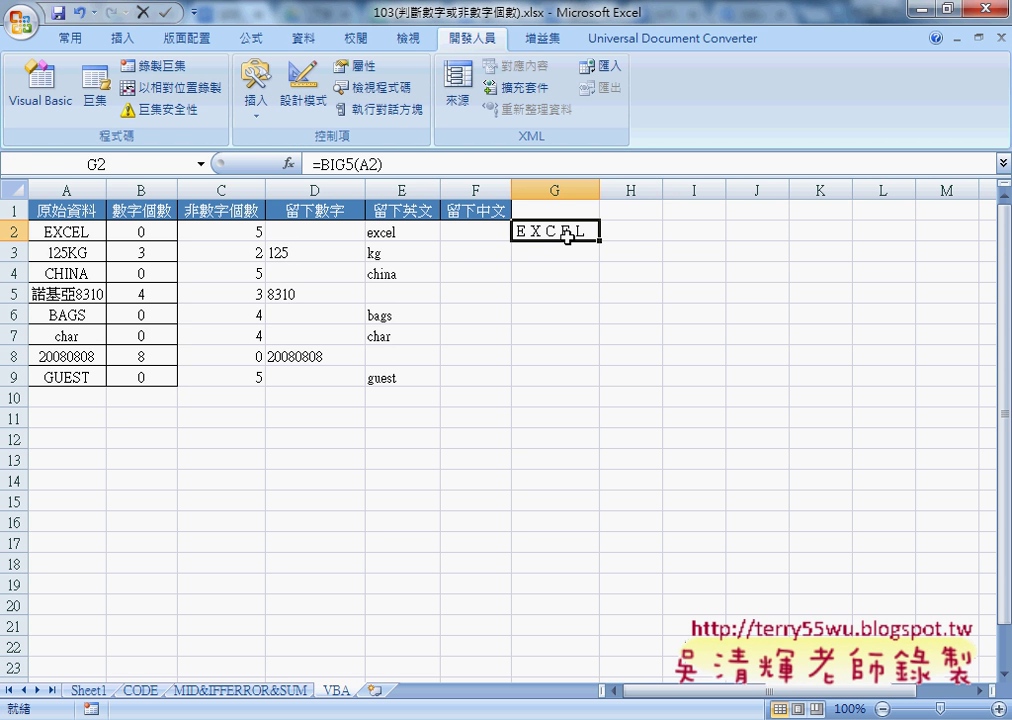
pyautogui.click(639, 231)
pyautogui.click(289, 163)
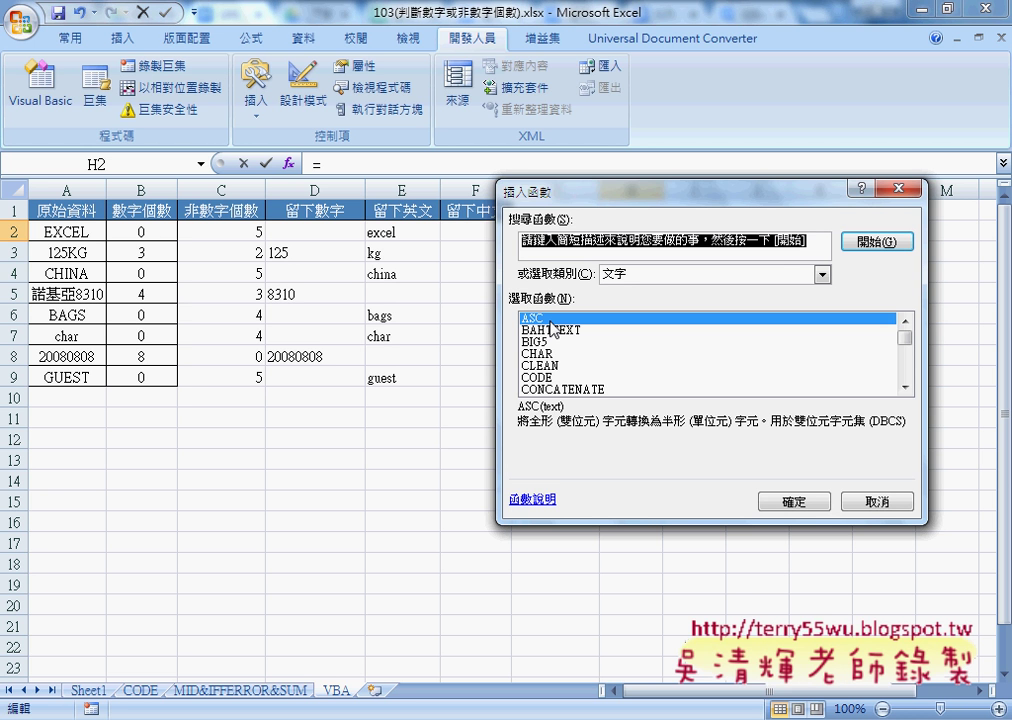
# Enter =ASC(G2) in H2 and widen column H to fit EXCEL
pyautogui.click(552, 334)
pyautogui.click(549, 322)
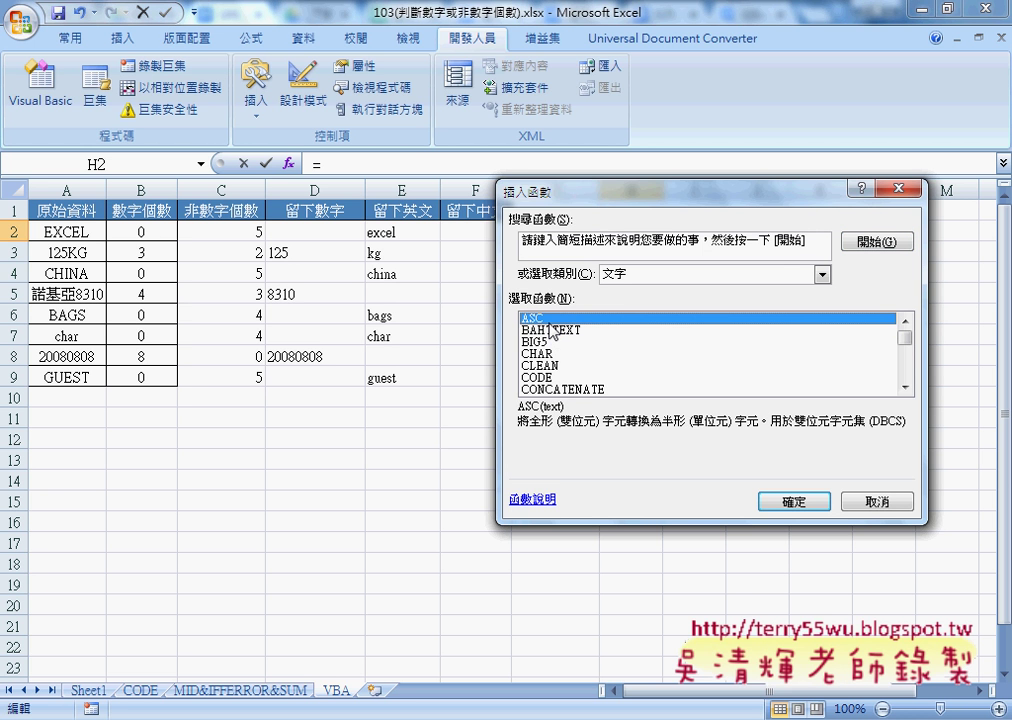
pyautogui.click(556, 341)
pyautogui.click(768, 502)
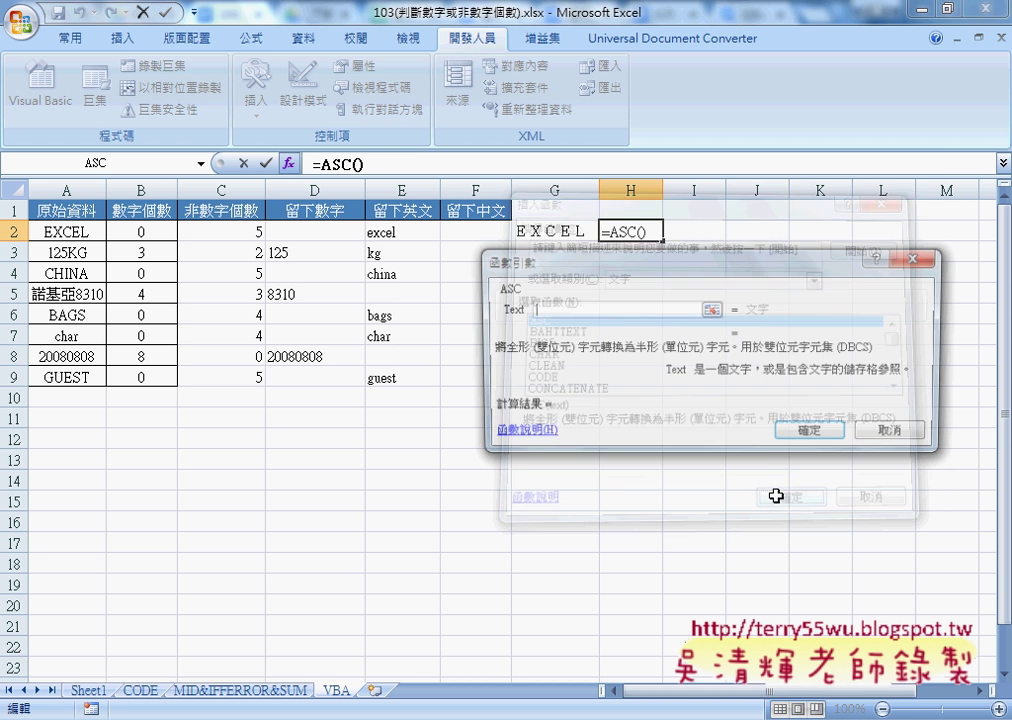
pyautogui.click(555, 231)
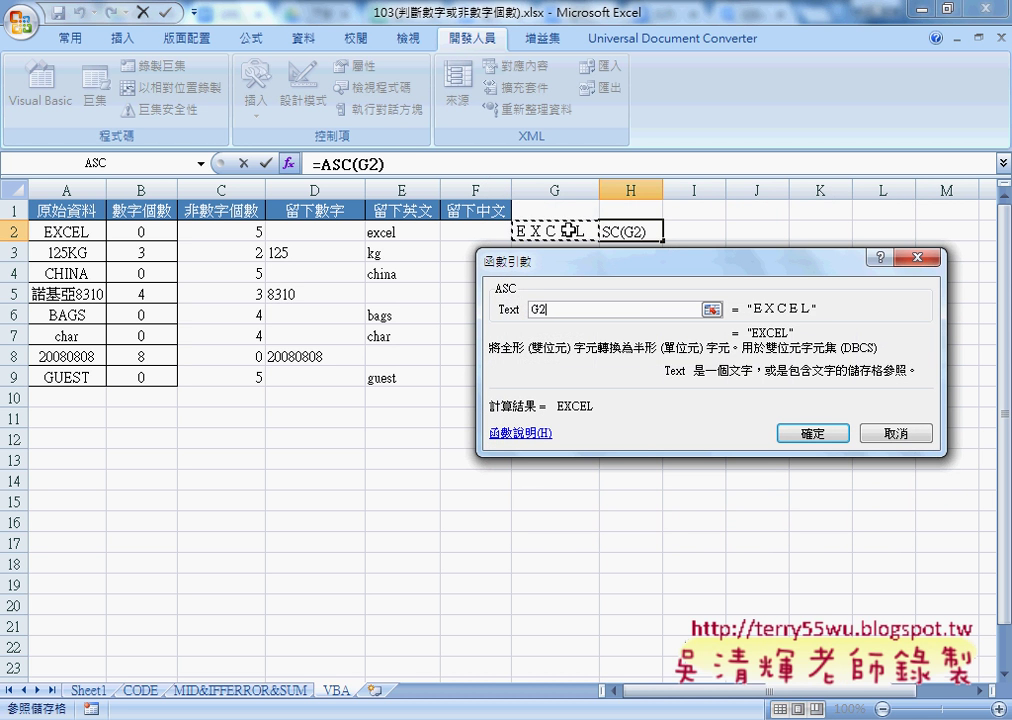
pyautogui.click(816, 434)
pyautogui.moveTo(663, 190); pyautogui.dragTo(676, 190)
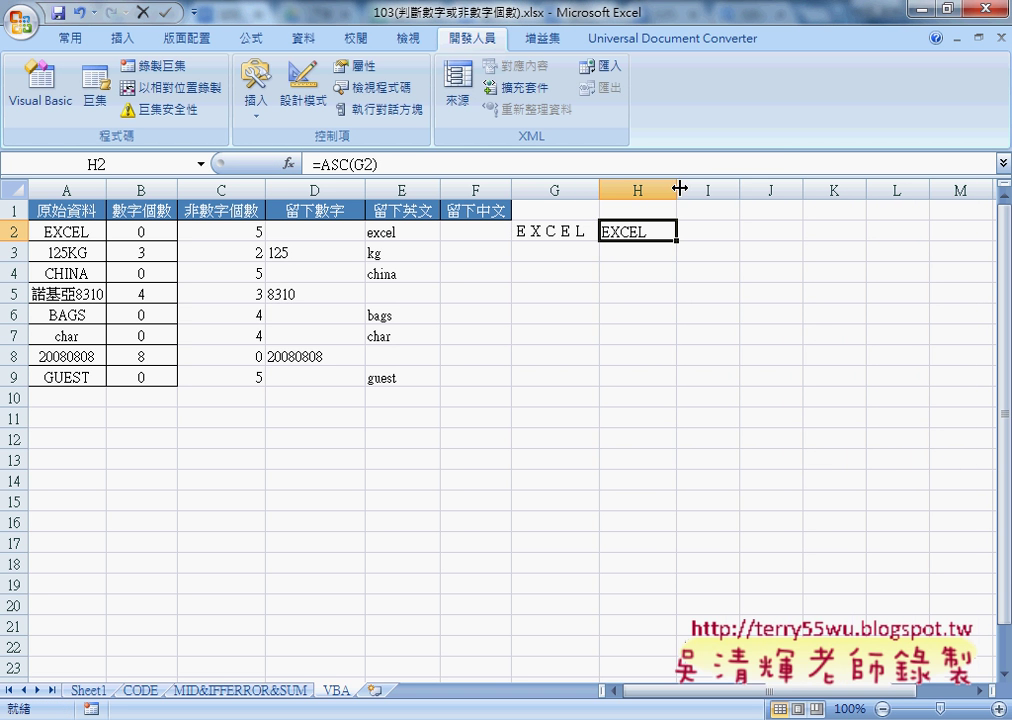
# Compare G2's BIG5 formula with H2's ASC formula
pyautogui.click(559, 231)
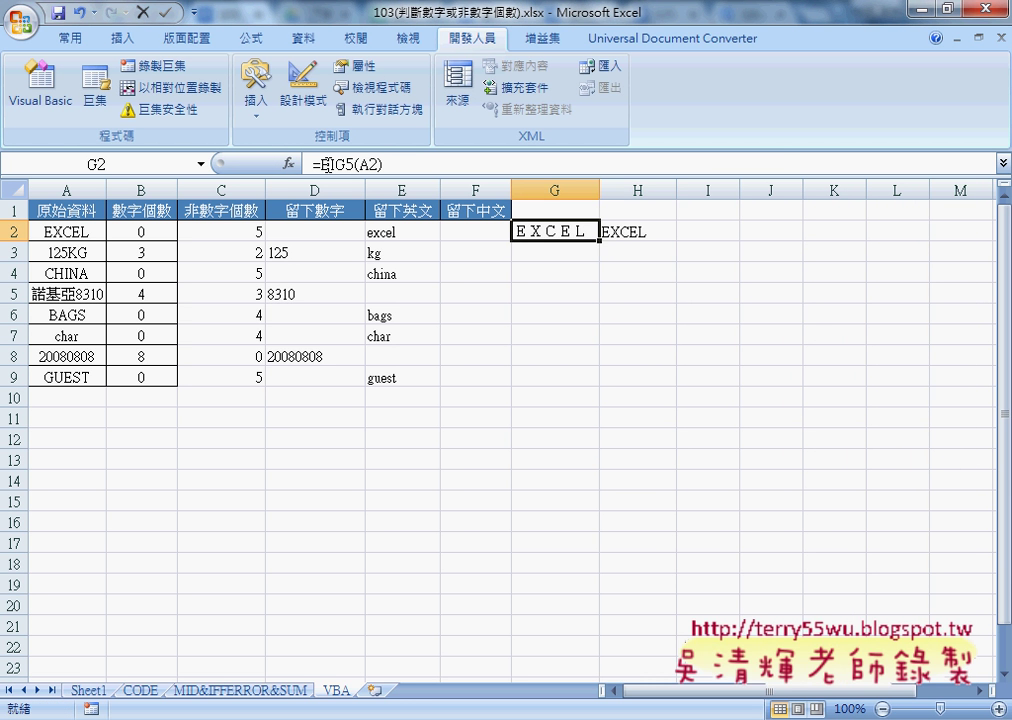
pyautogui.click(625, 230)
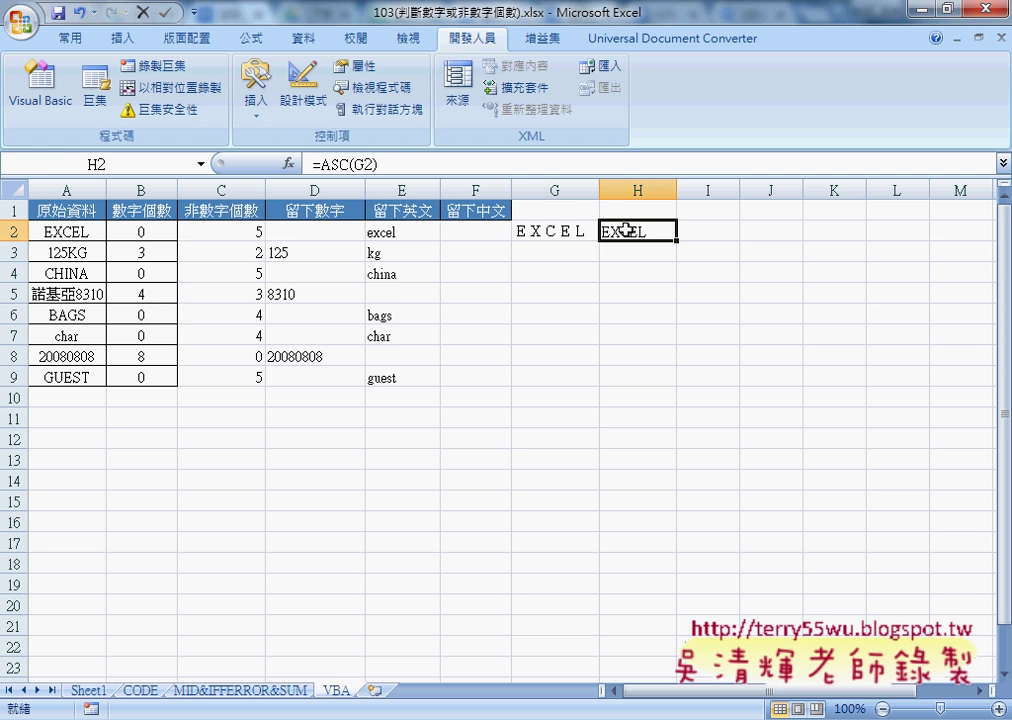
pyautogui.click(562, 231)
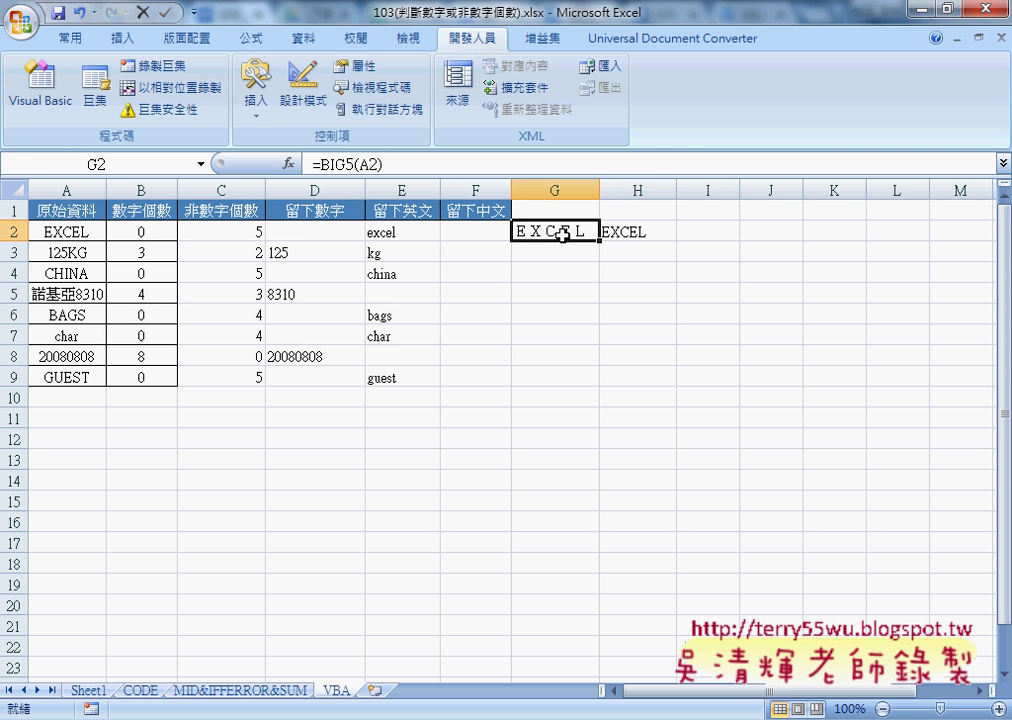
pyautogui.click(643, 234)
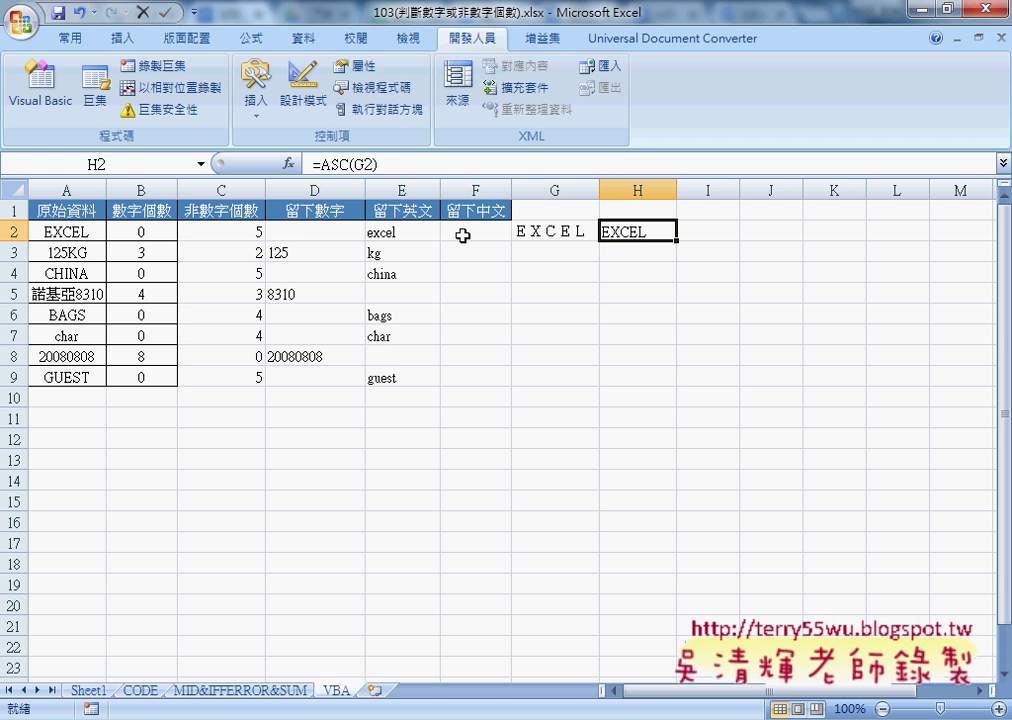
# Comment out the Application.WorksheetFunction.Asc line with an apostrophe, then select F2 on the sheet
pyautogui.click(517, 719)
pyautogui.click(592, 641)
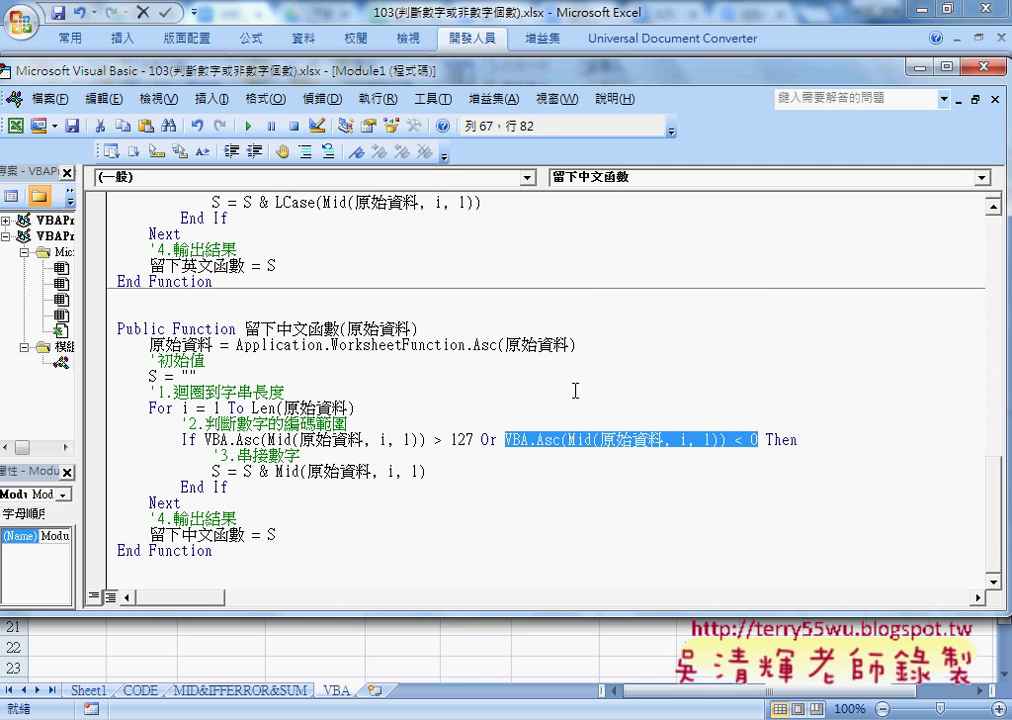
pyautogui.click(150, 344)
pyautogui.write("'")
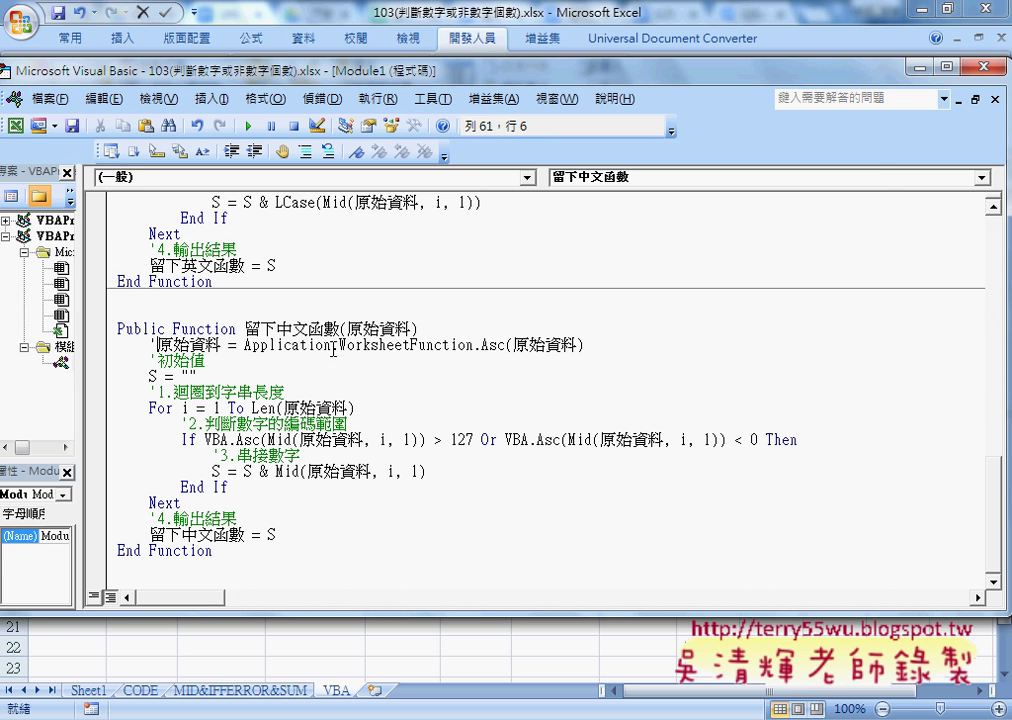
pyautogui.click(922, 80)
pyautogui.click(463, 230)
# Enter =留下中文函數(A2) in F2 from the user-defined category and fill it down to F9
pyautogui.hotkey('shift', 'F3')
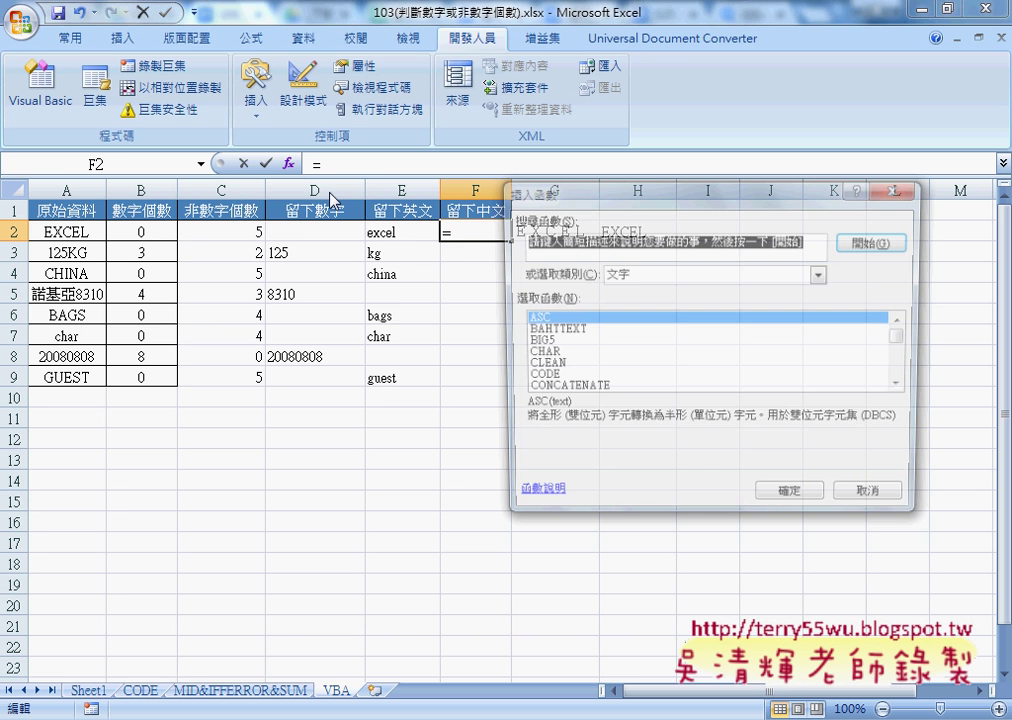
pyautogui.click(709, 272)
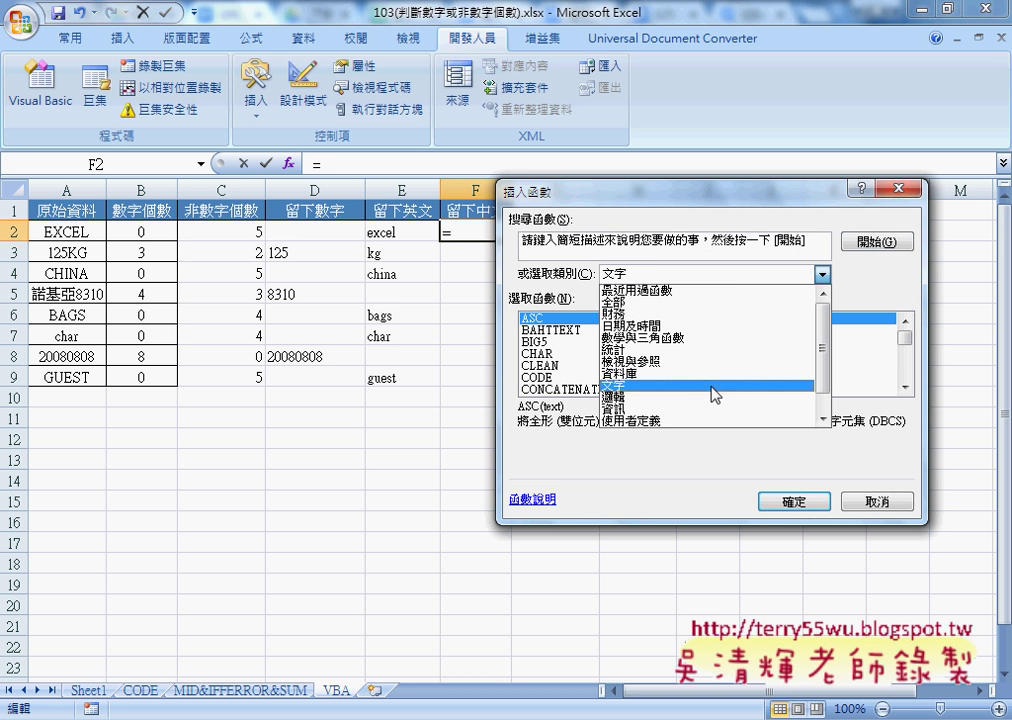
pyautogui.click(712, 420)
pyautogui.click(662, 353)
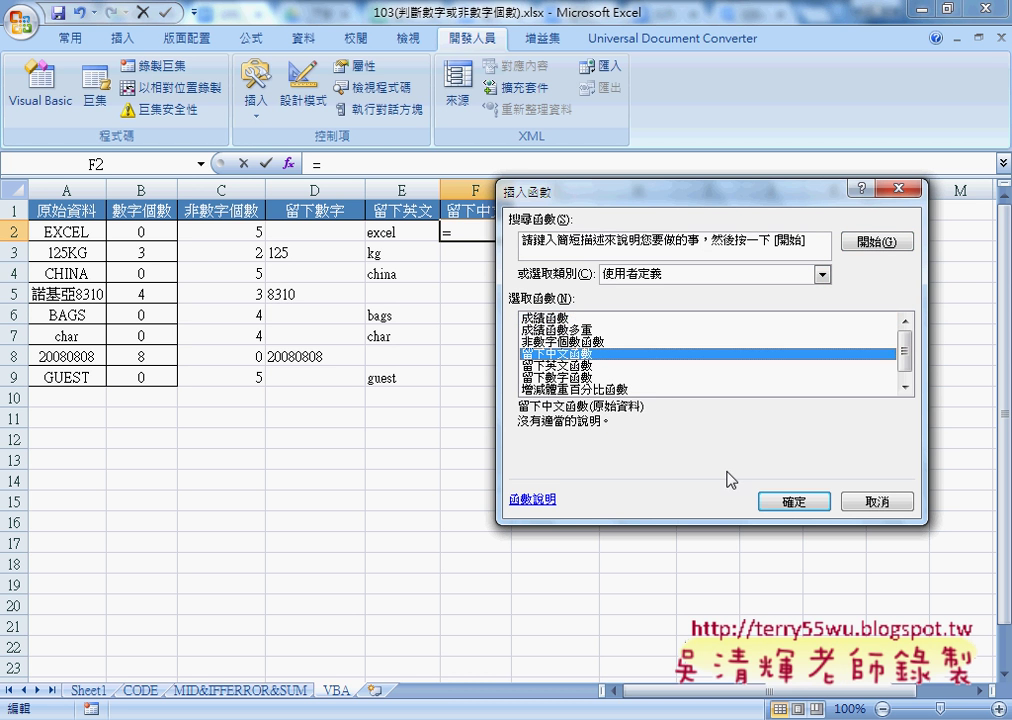
pyautogui.click(790, 501)
pyautogui.click(77, 234)
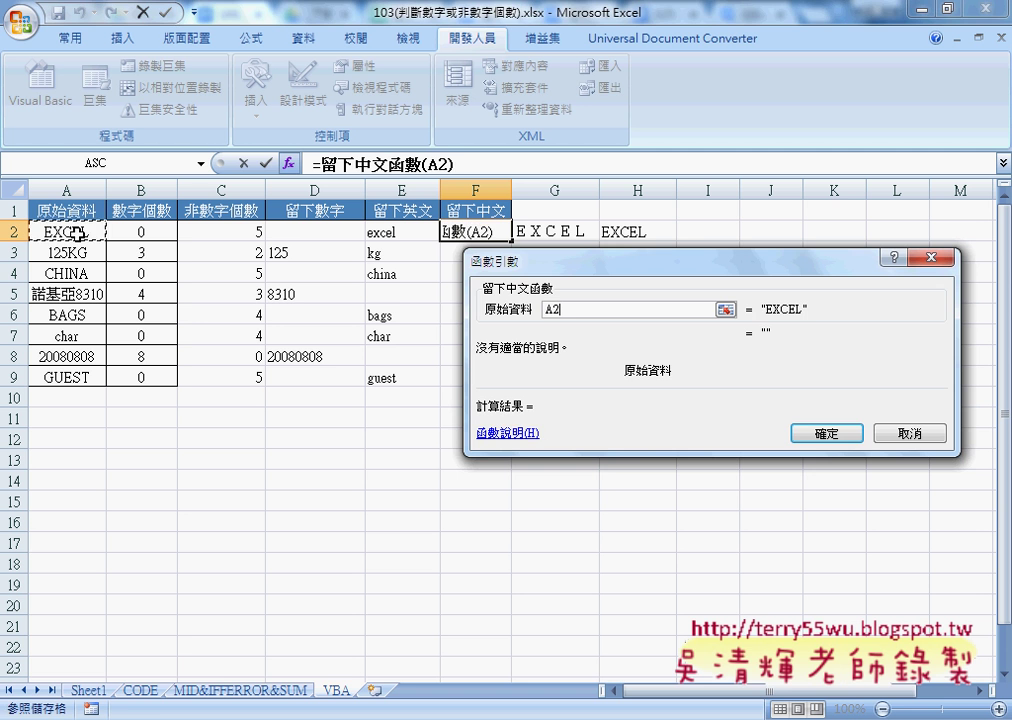
pyautogui.click(826, 433)
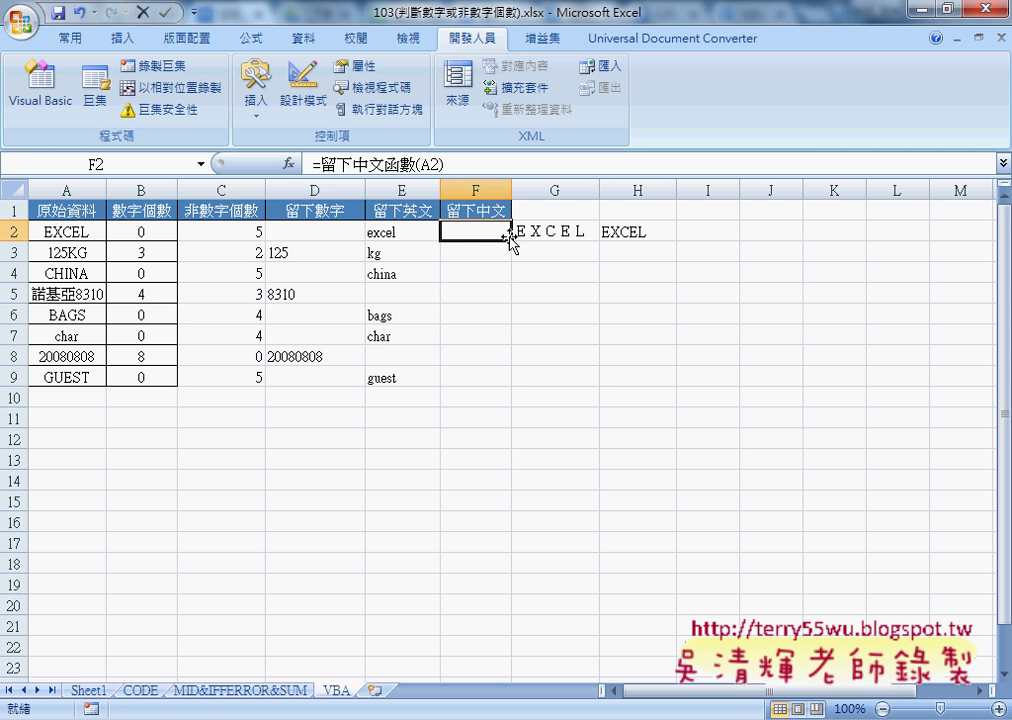
pyautogui.moveTo(510, 240); pyautogui.dragTo(511, 386)
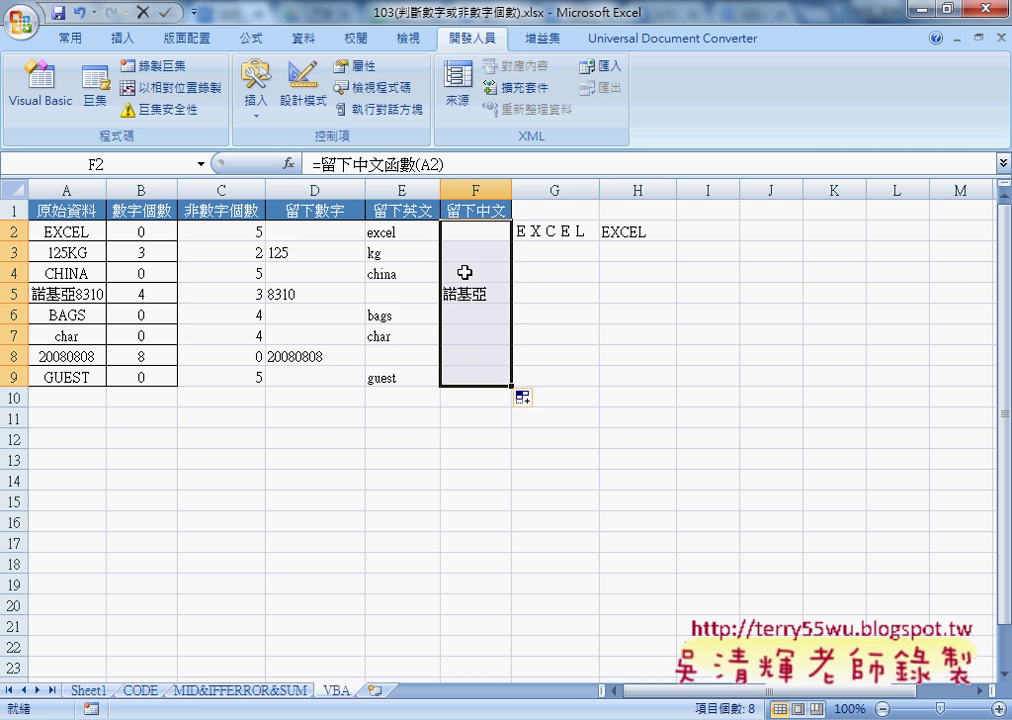
# Change F2's argument from A2 to G2, widen column F, and compare it with G2
pyautogui.click(470, 228)
pyautogui.click(339, 163)
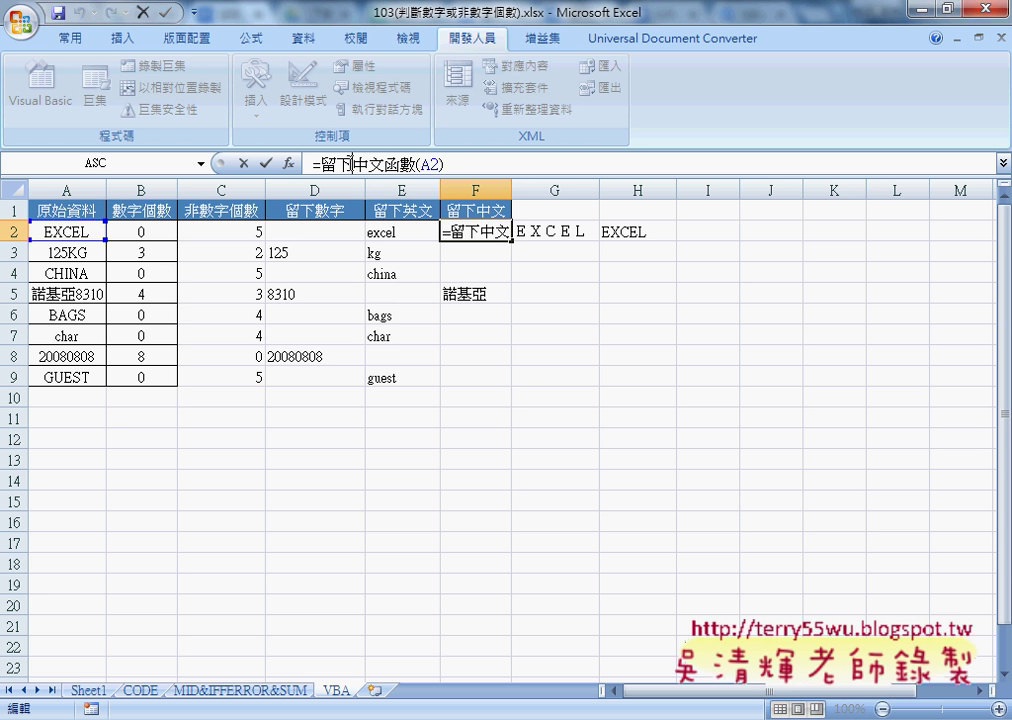
pyautogui.moveTo(420, 163); pyautogui.dragTo(440, 163)
pyautogui.click(553, 229)
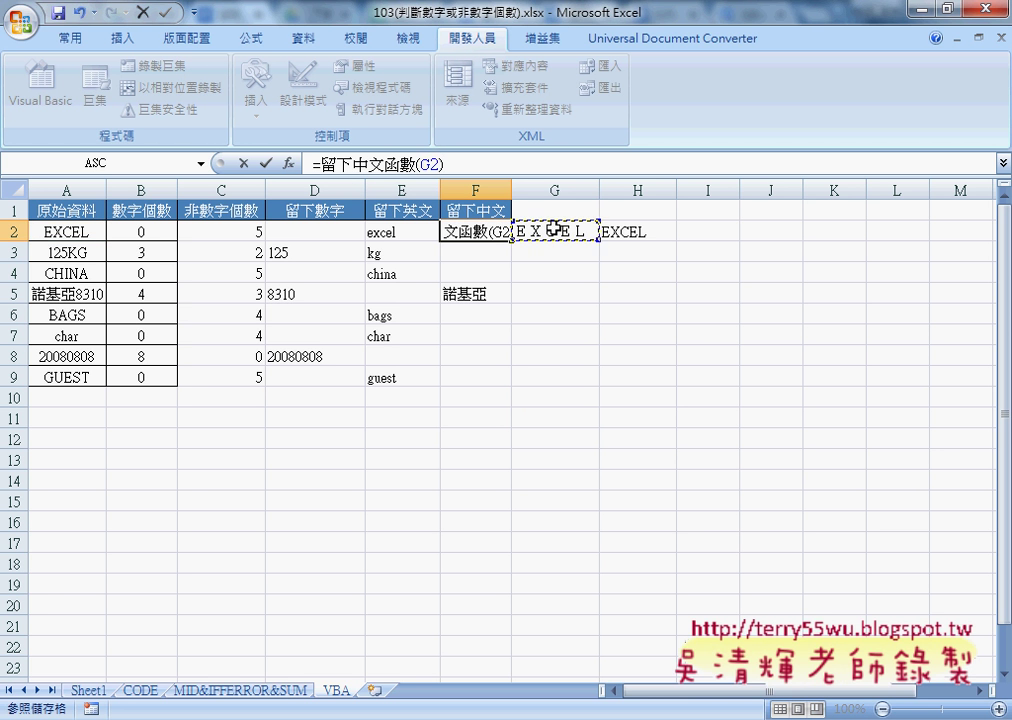
pyautogui.click(266, 164)
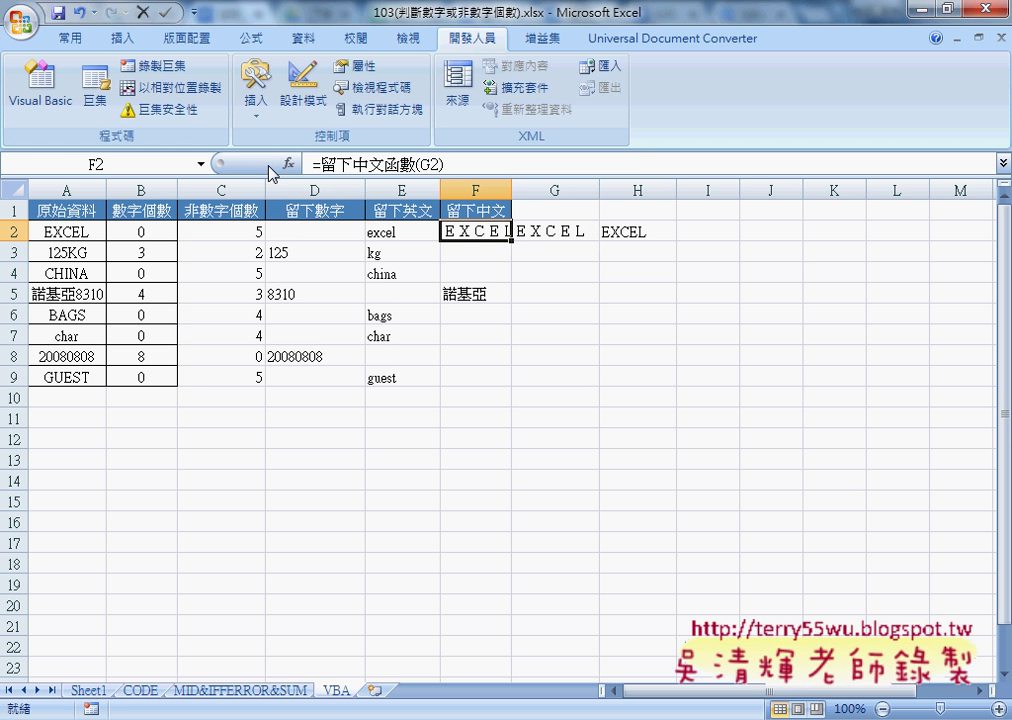
pyautogui.moveTo(511, 190); pyautogui.dragTo(554, 190)
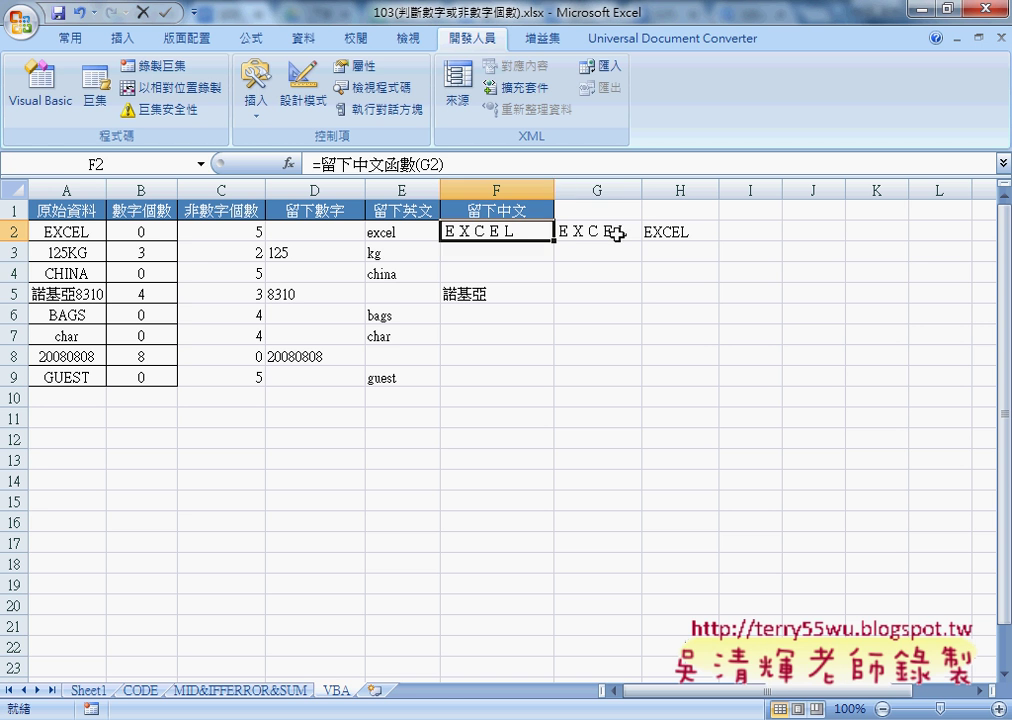
pyautogui.click(612, 233)
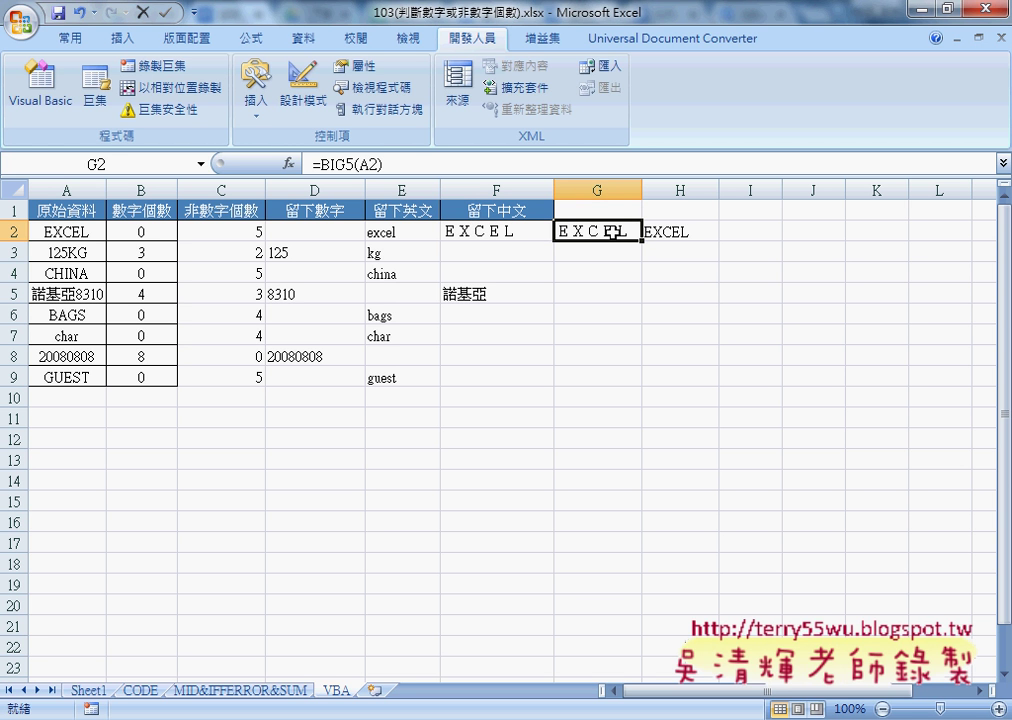
pyautogui.click(517, 230)
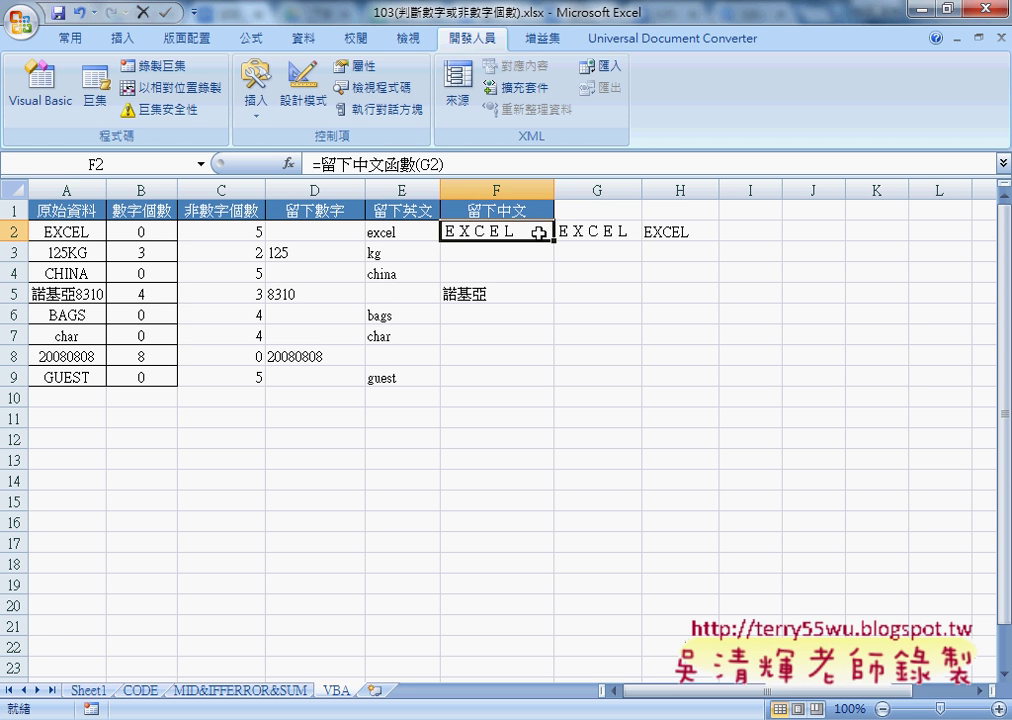
pyautogui.click(593, 233)
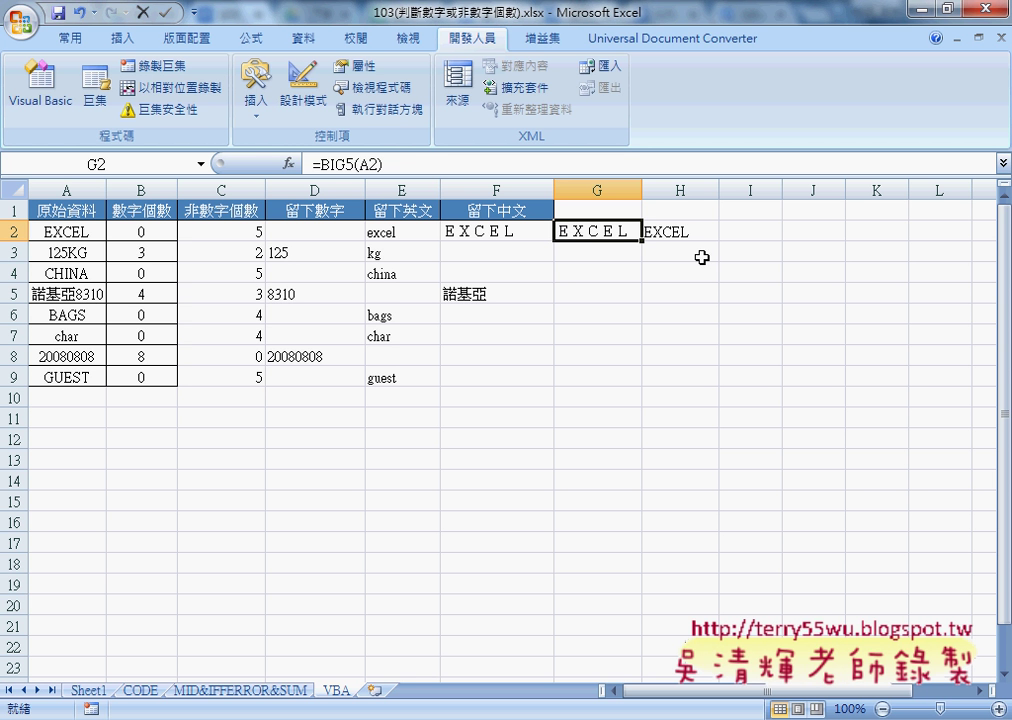
# Copy G2's full-width EXCEL and switch to Sheet1 with Ctrl+Page Up
pyautogui.rightClick(601, 231)
pyautogui.click(643, 270)
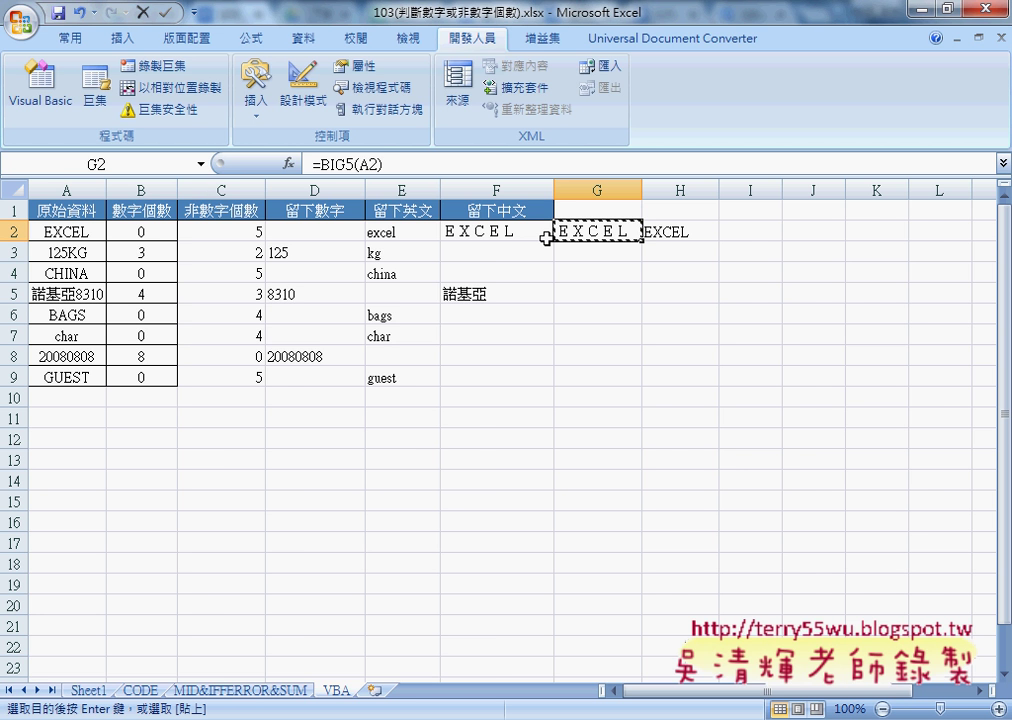
pyautogui.press('Escape')
pyautogui.hotkey('ctrl', 'pageup')
pyautogui.hotkey('ctrl', 'pageup')
pyautogui.hotkey('ctrl', 'pageup')
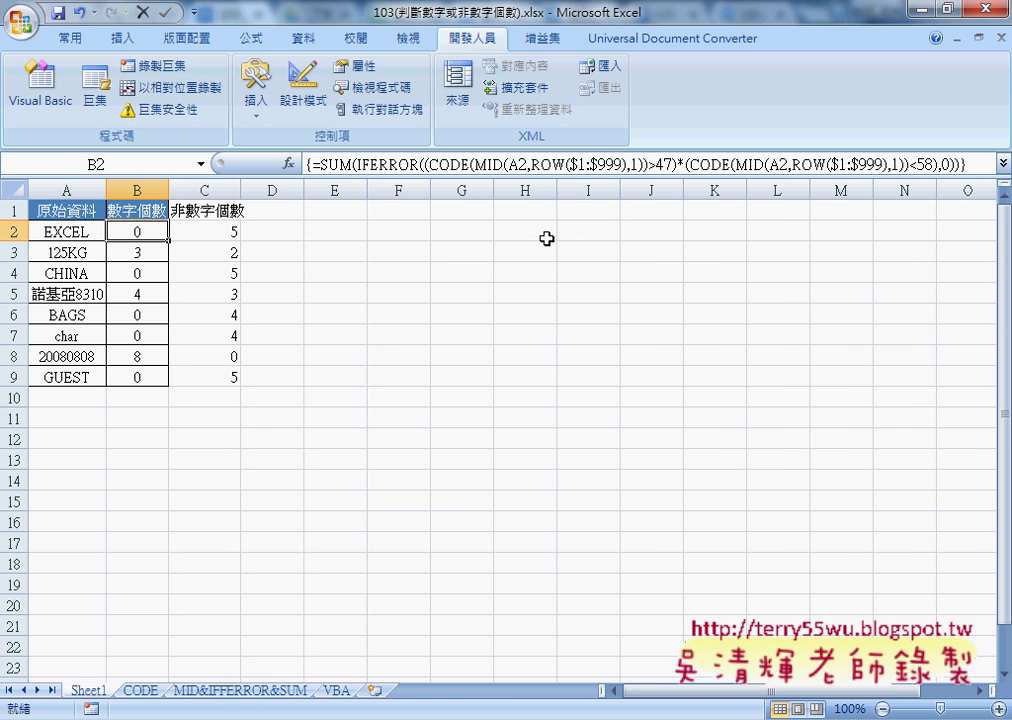
# On the CODE sheet, select EXCEL in A2's contents, then cancel the edit
pyautogui.click(141, 691)
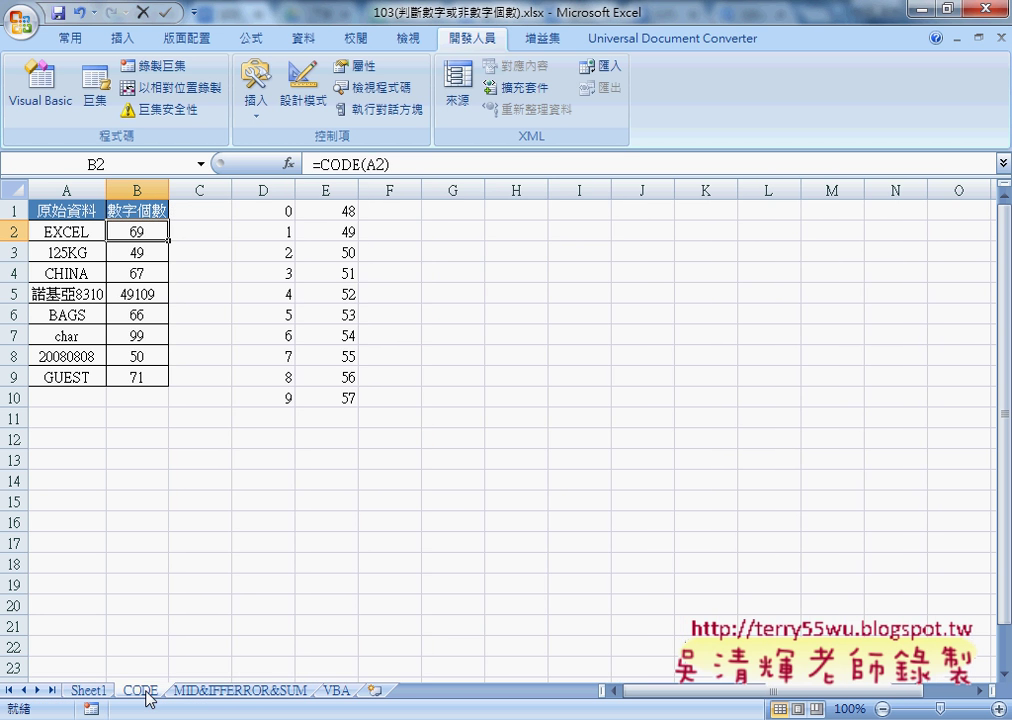
pyautogui.click(72, 230)
pyautogui.doubleClick(335, 163)
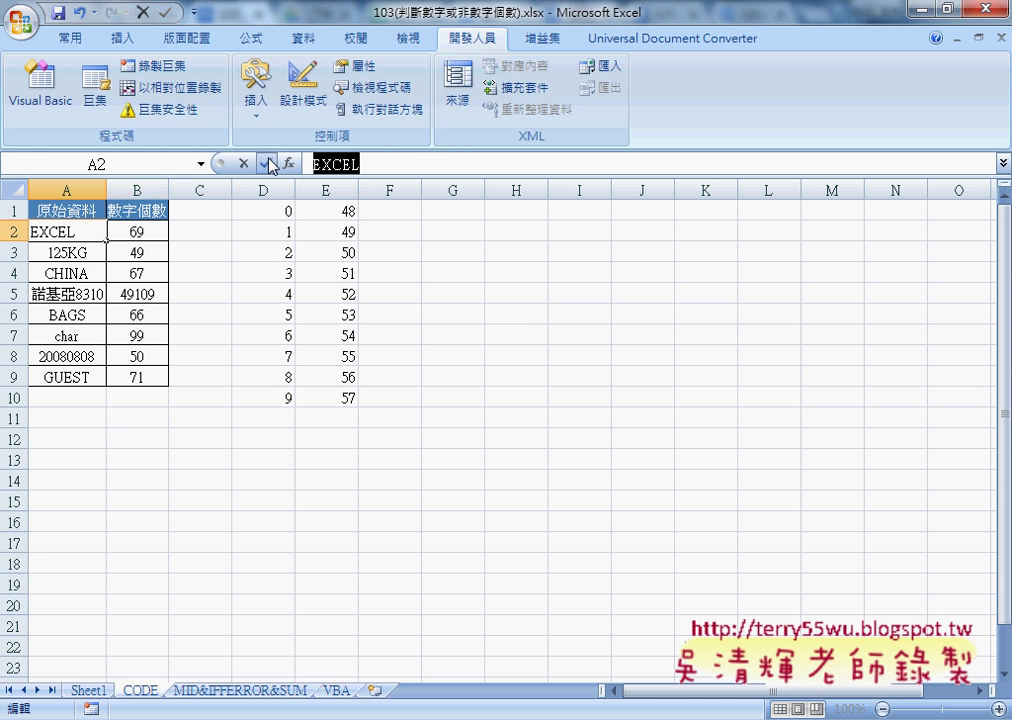
pyautogui.rightClick(338, 166)
pyautogui.press('Escape')
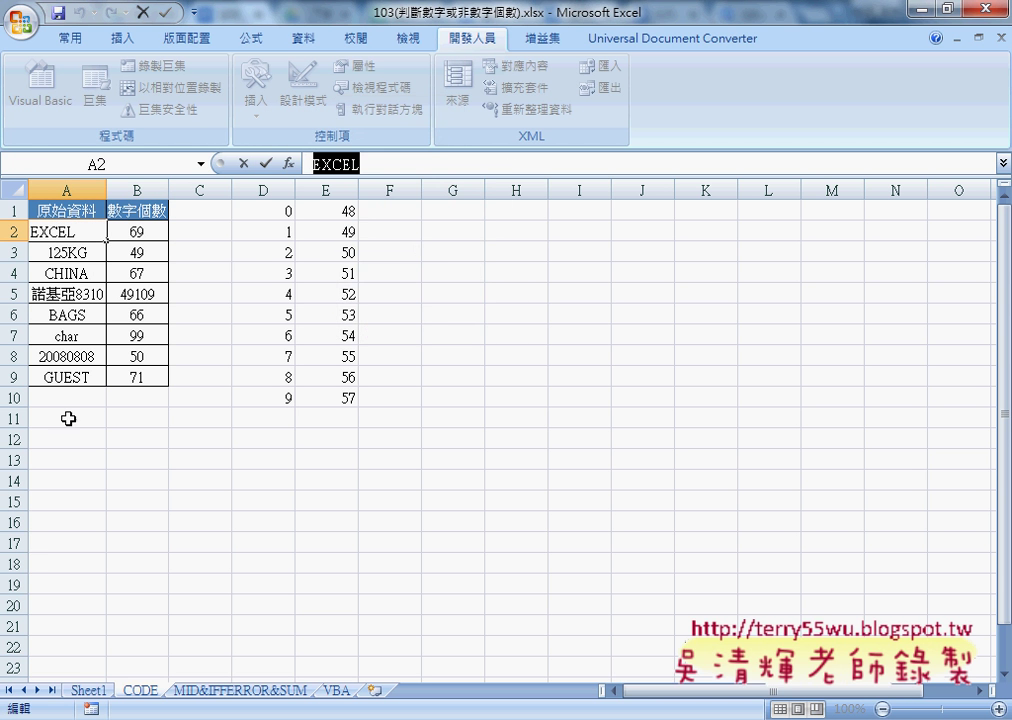
pyautogui.click(243, 164)
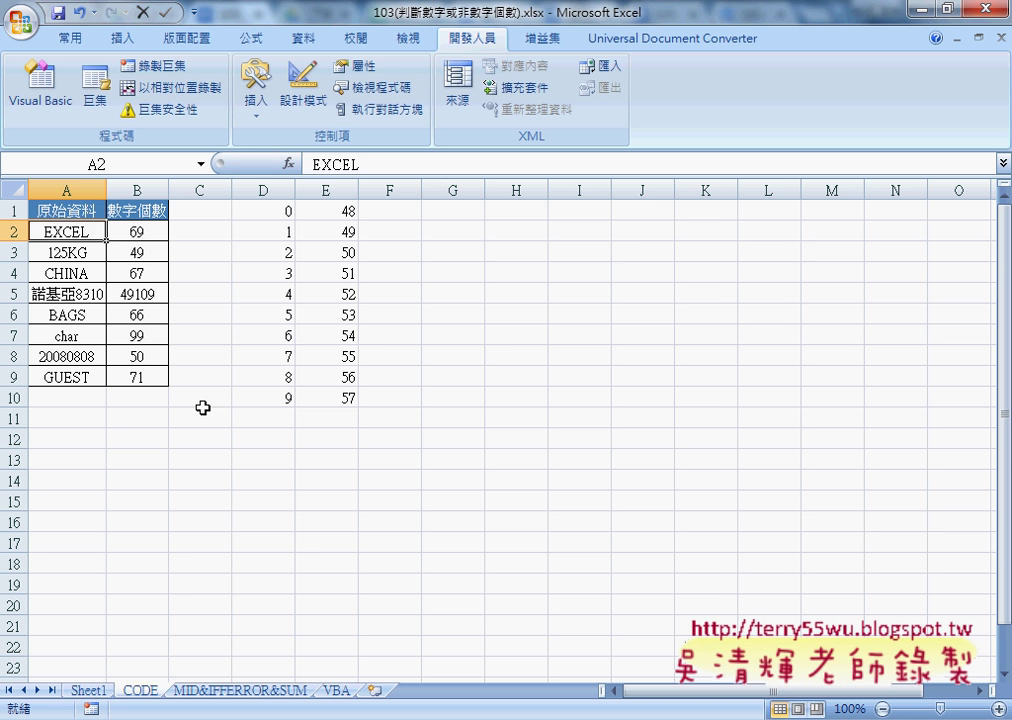
# On the VBA sheet, view F2's =留下中文函數(G2) formula without changing it
pyautogui.click(338, 690)
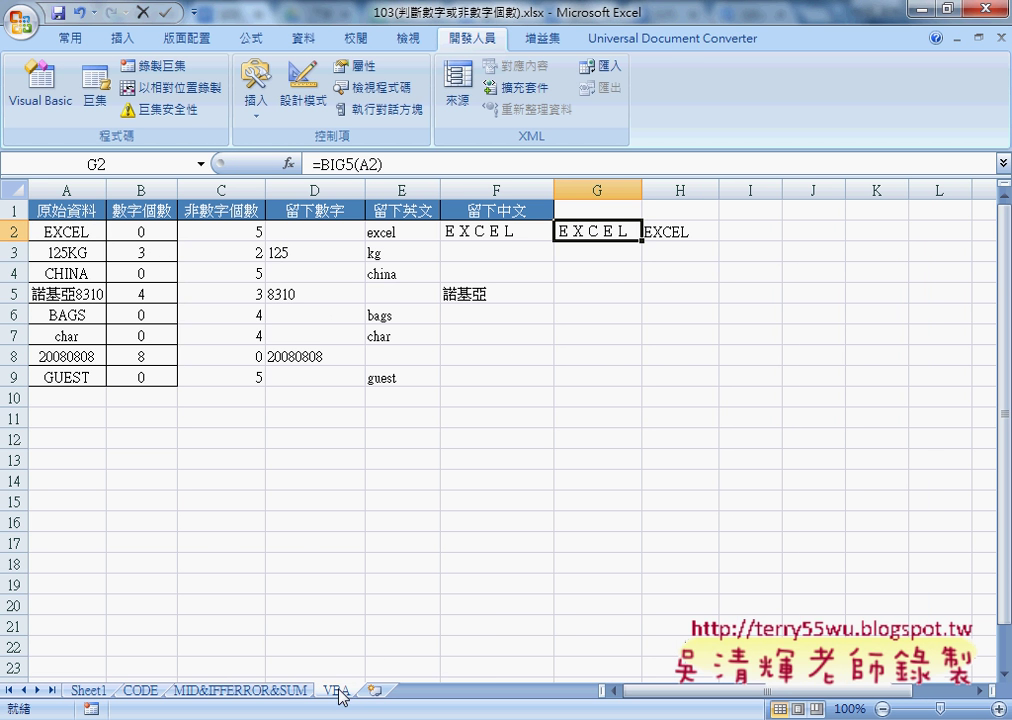
pyautogui.click(502, 232)
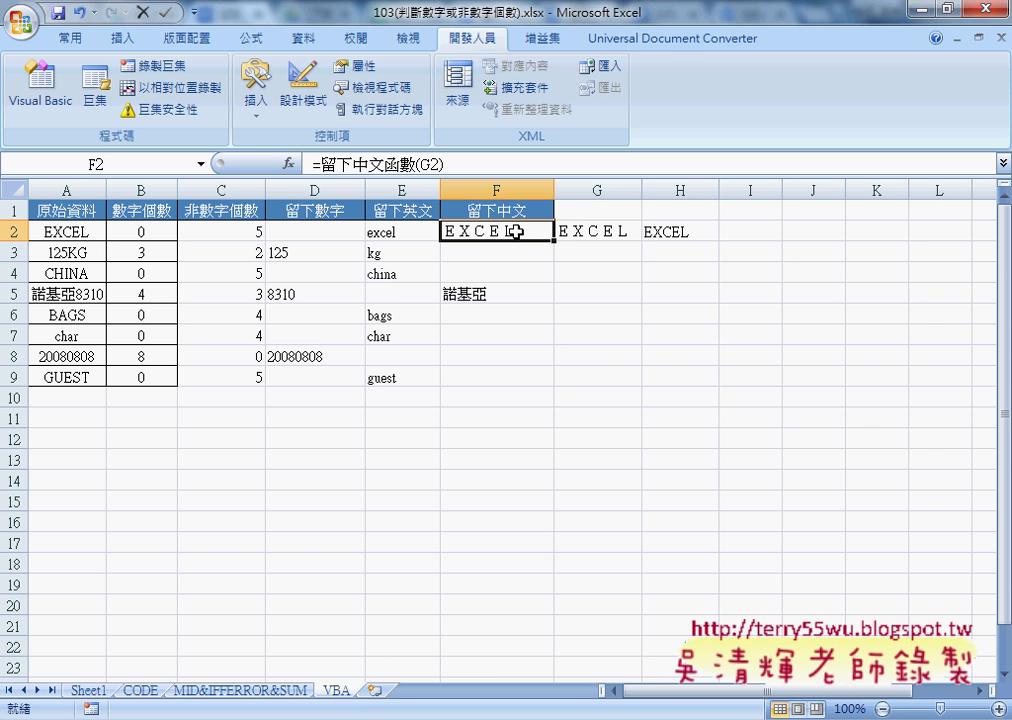
pyautogui.doubleClick(524, 232)
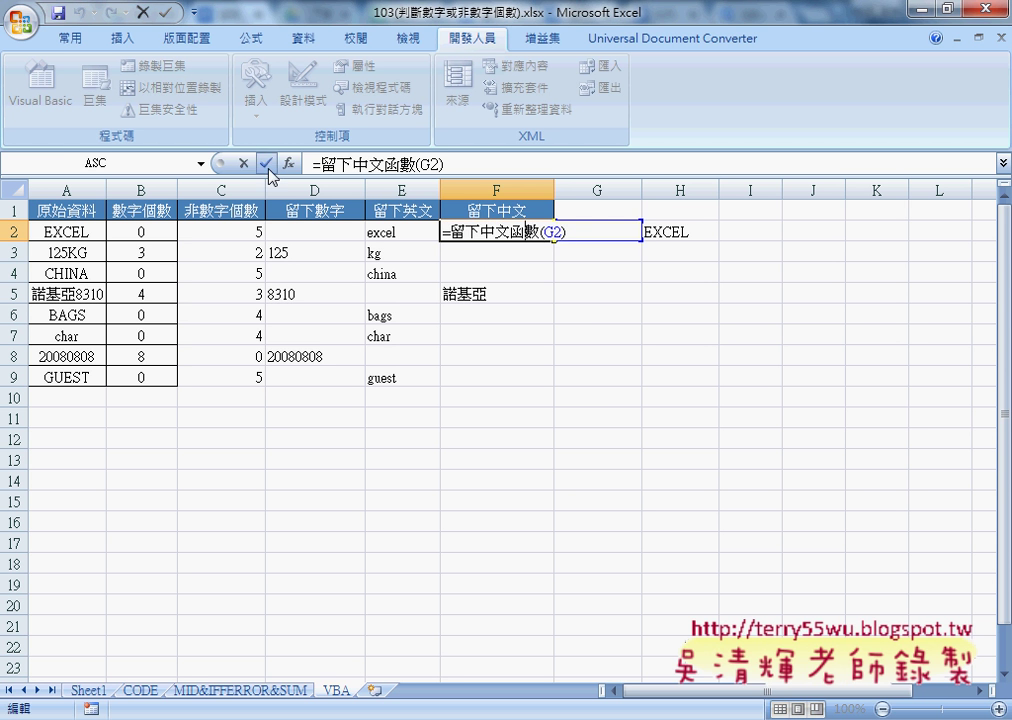
pyautogui.click(258, 166)
# Enter =CODE(G2) in I2 from the text category, returning 41683
pyautogui.click(748, 232)
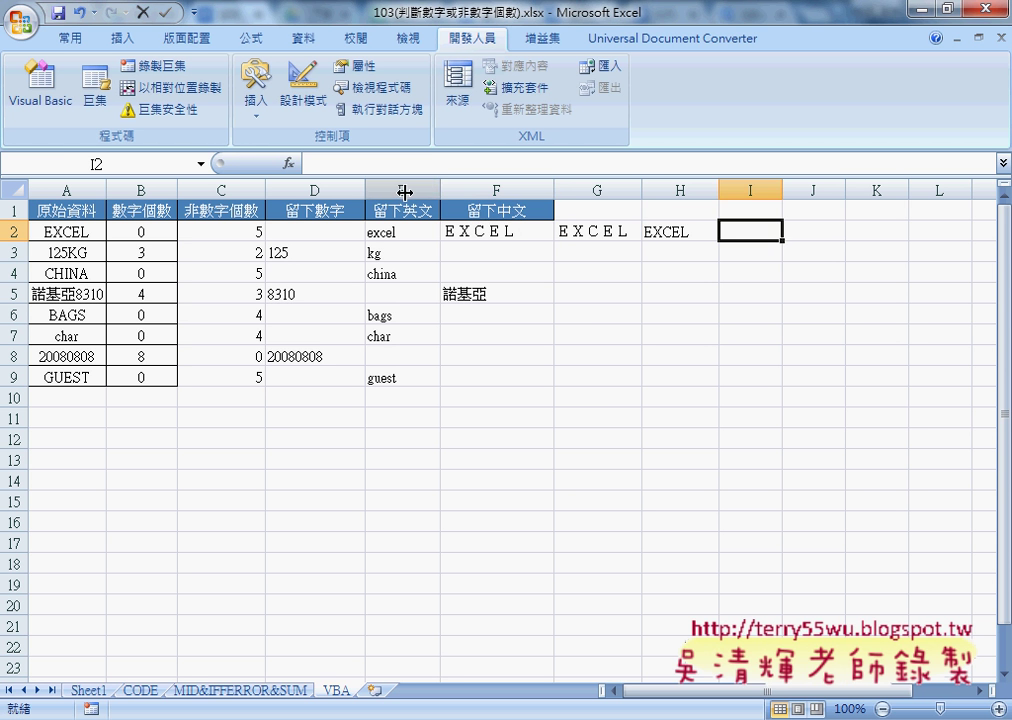
pyautogui.click(288, 163)
pyautogui.click(822, 274)
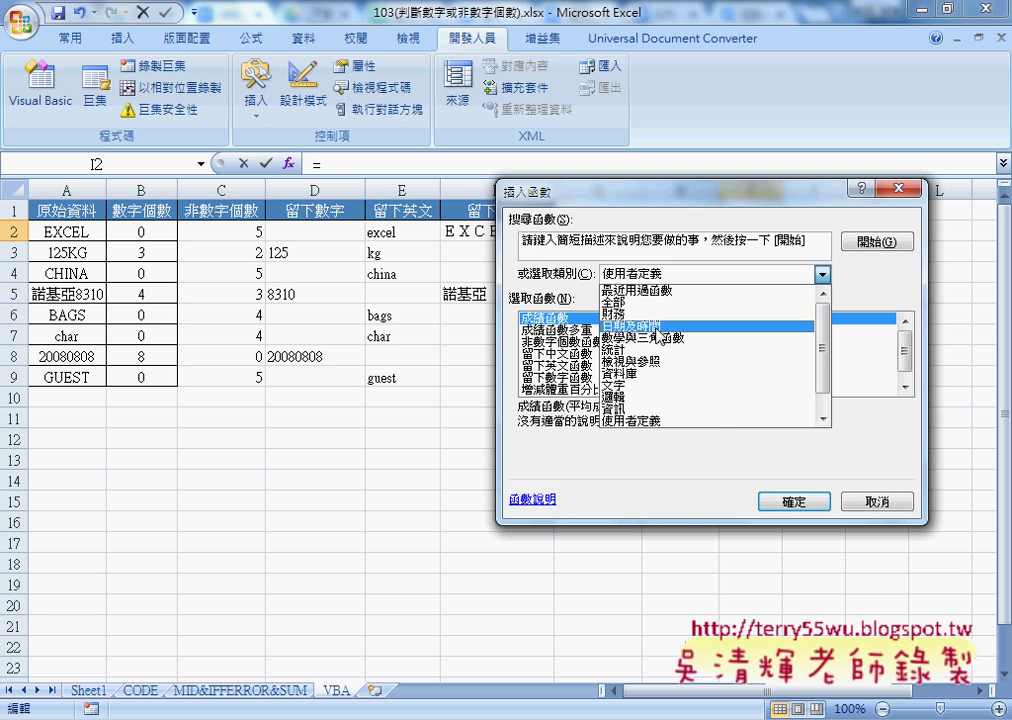
pyautogui.click(620, 385)
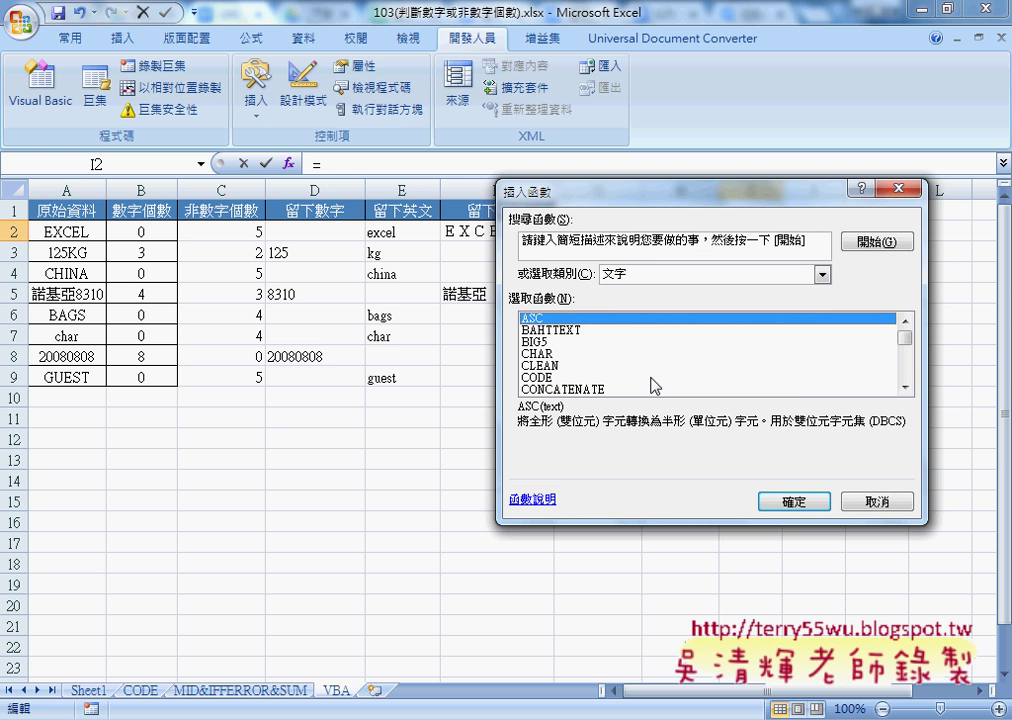
pyautogui.click(546, 378)
pyautogui.doubleClick(546, 378)
pyautogui.click(590, 232)
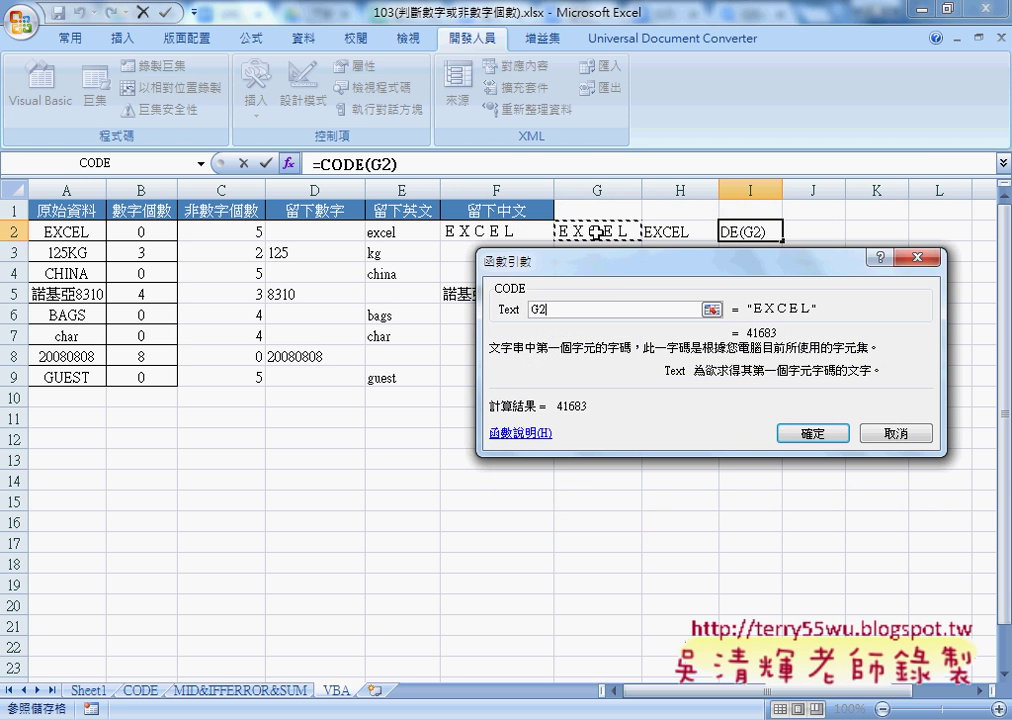
pyautogui.click(806, 435)
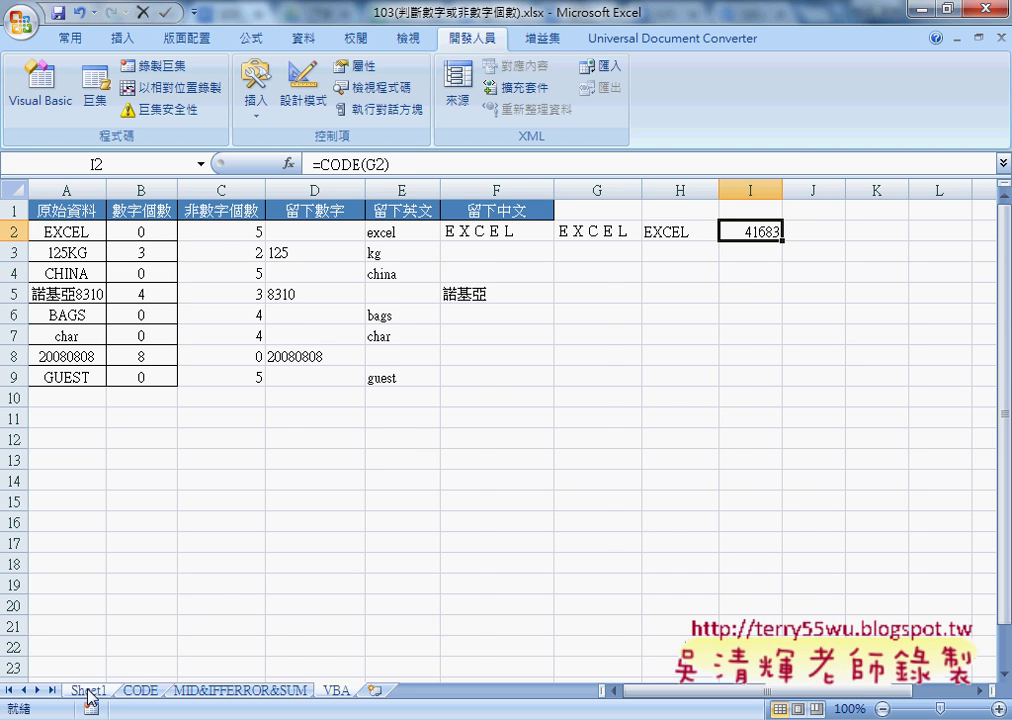
pyautogui.click(131, 695)
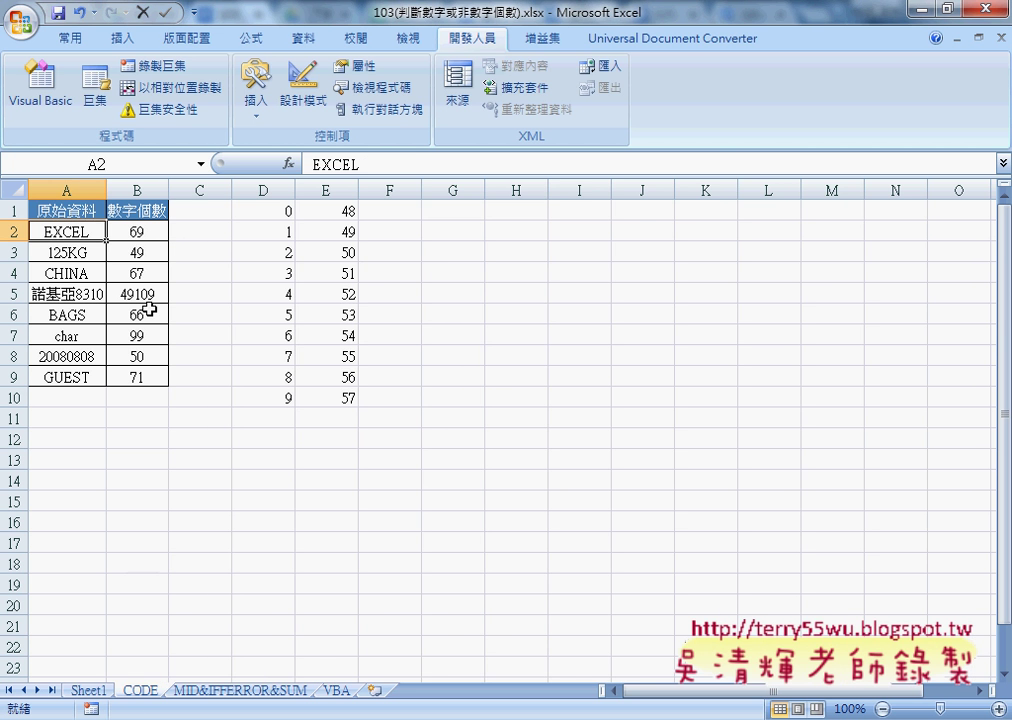
# Back on the VBA sheet, inspect F2 and H2's =ASC(G2) formula, leaving it unchanged
pyautogui.click(337, 694)
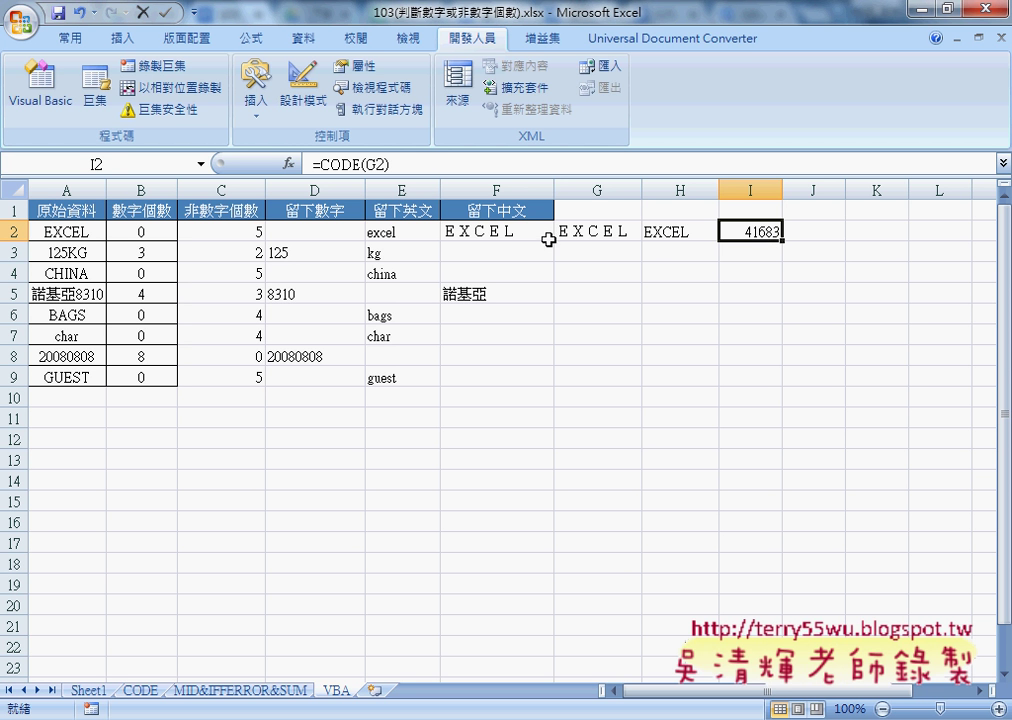
pyautogui.click(487, 233)
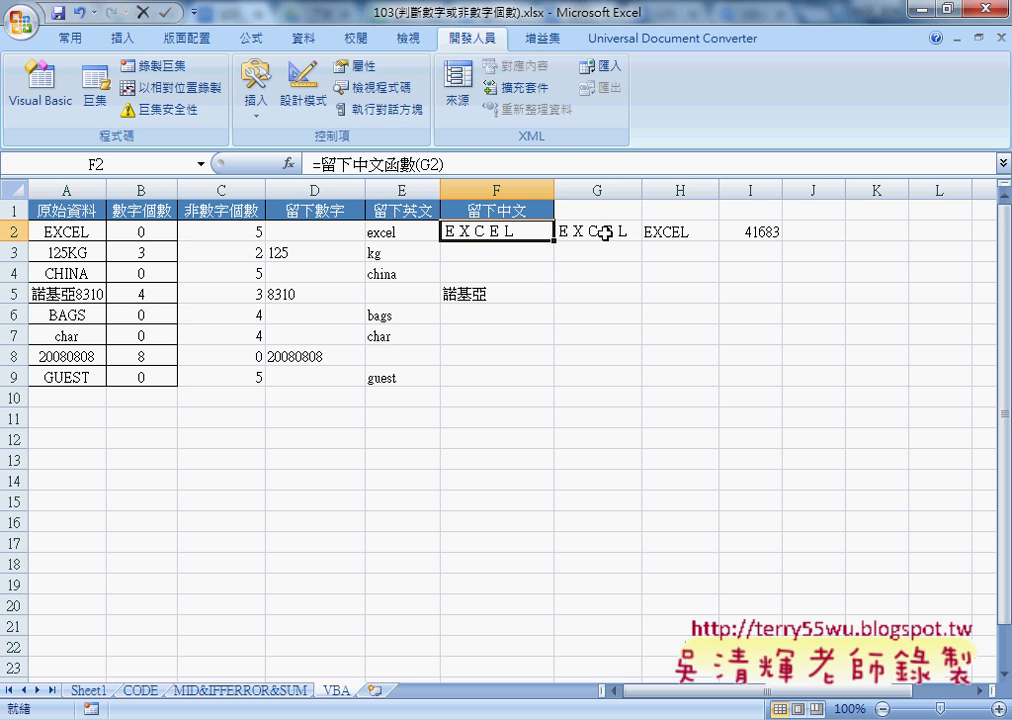
pyautogui.click(667, 232)
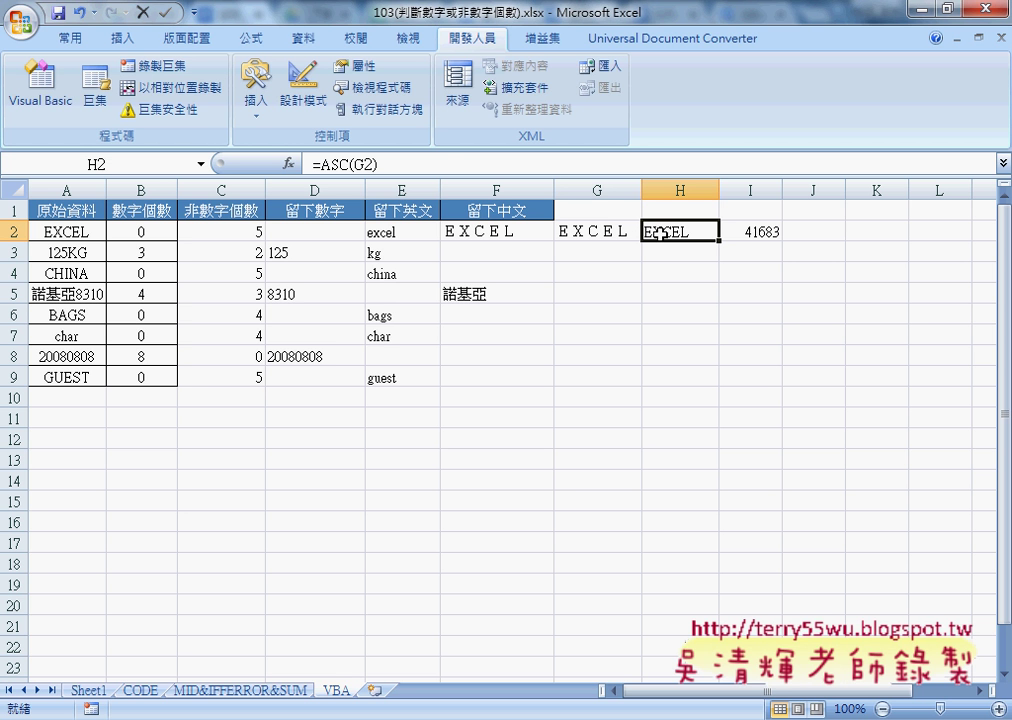
pyautogui.doubleClick(335, 163)
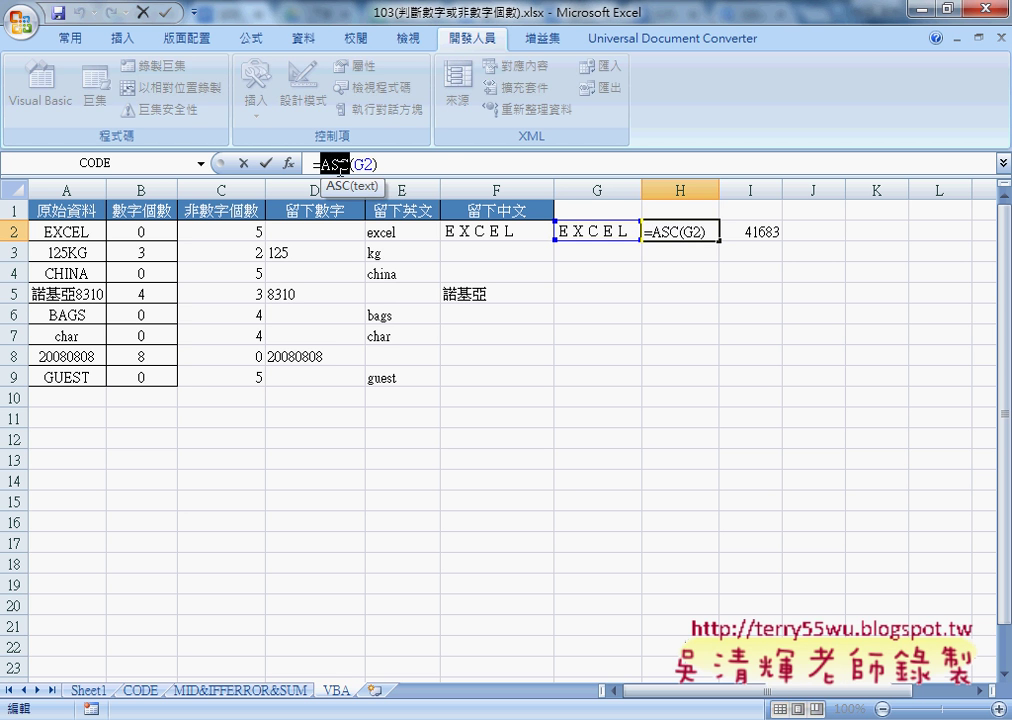
pyautogui.click(266, 163)
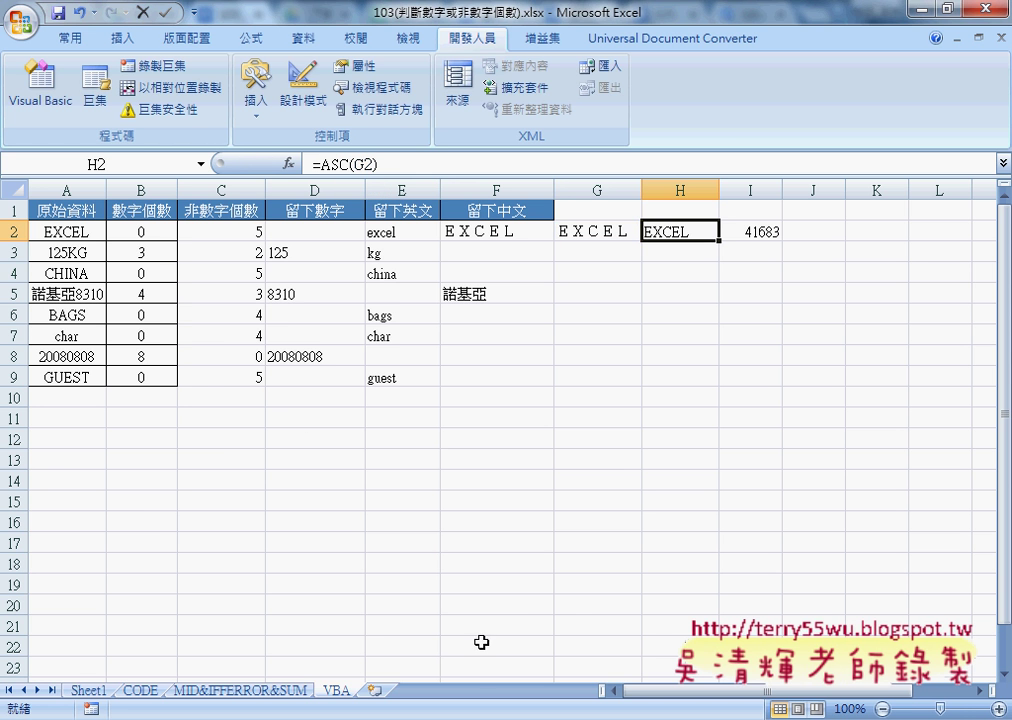
# Open the VB Editor with Alt+F11 and select the Application.WorksheetFunction.Asc(原始資料) expression
pyautogui.hotkey('alt', 'F11')
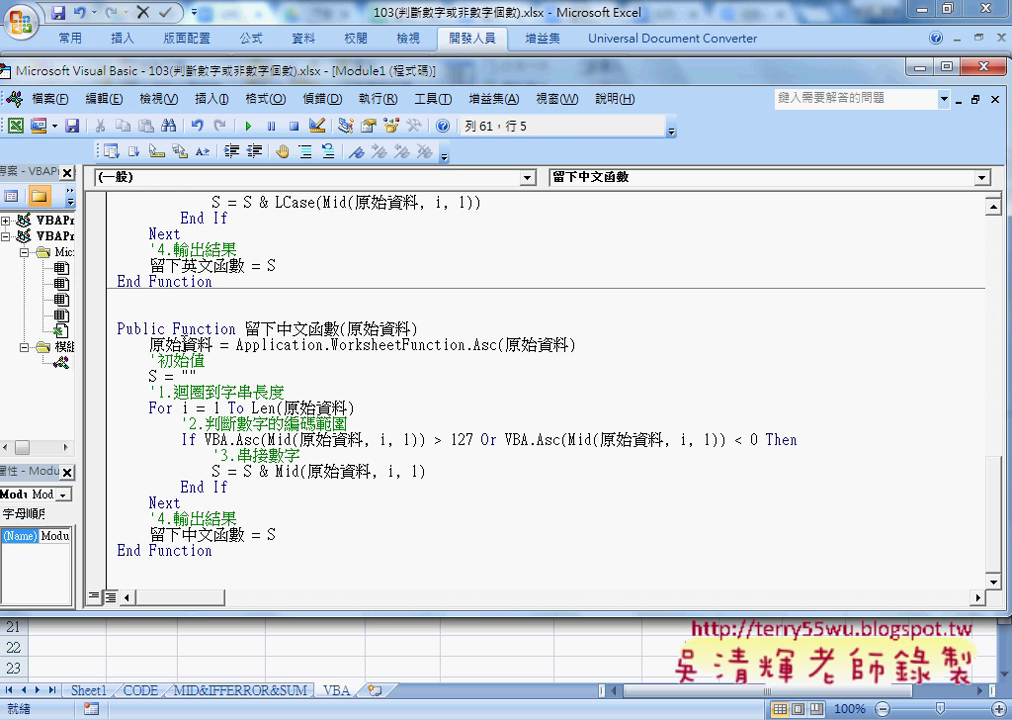
pyautogui.moveTo(347, 328); pyautogui.dragTo(380, 328)
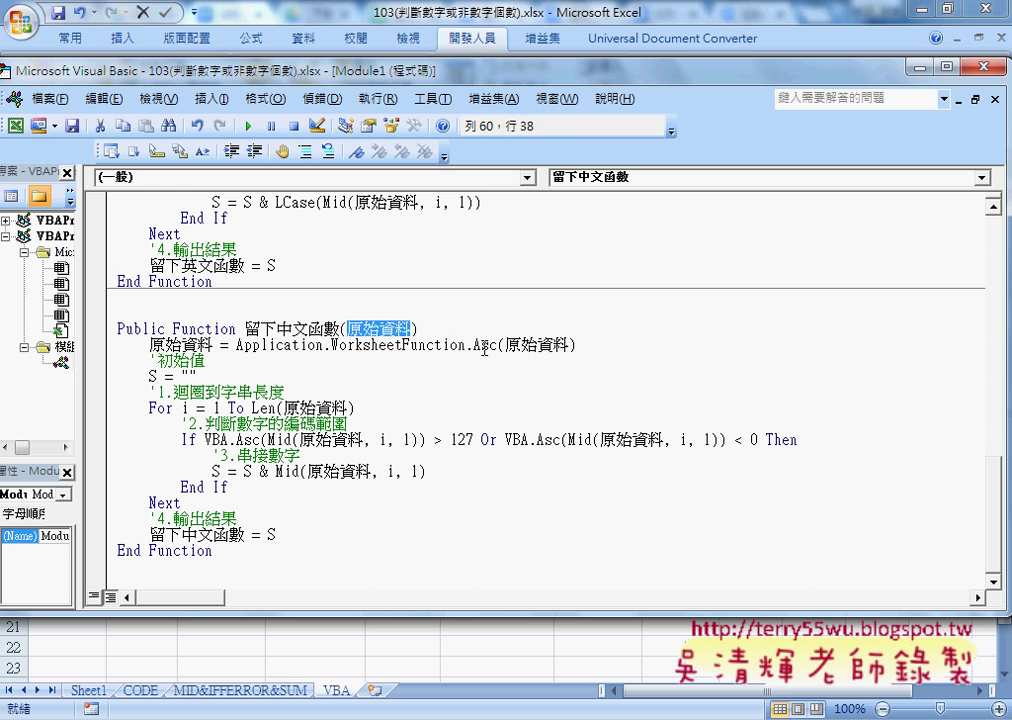
pyautogui.moveTo(497, 344); pyautogui.dragTo(478, 344)
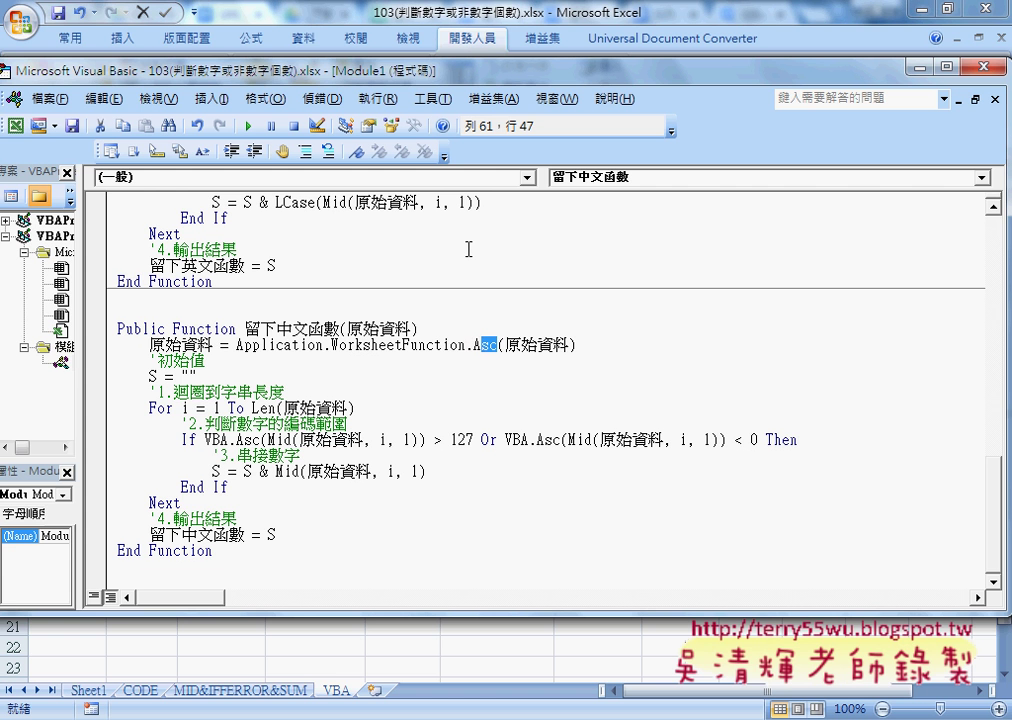
pyautogui.moveTo(577, 344); pyautogui.dragTo(237, 344)
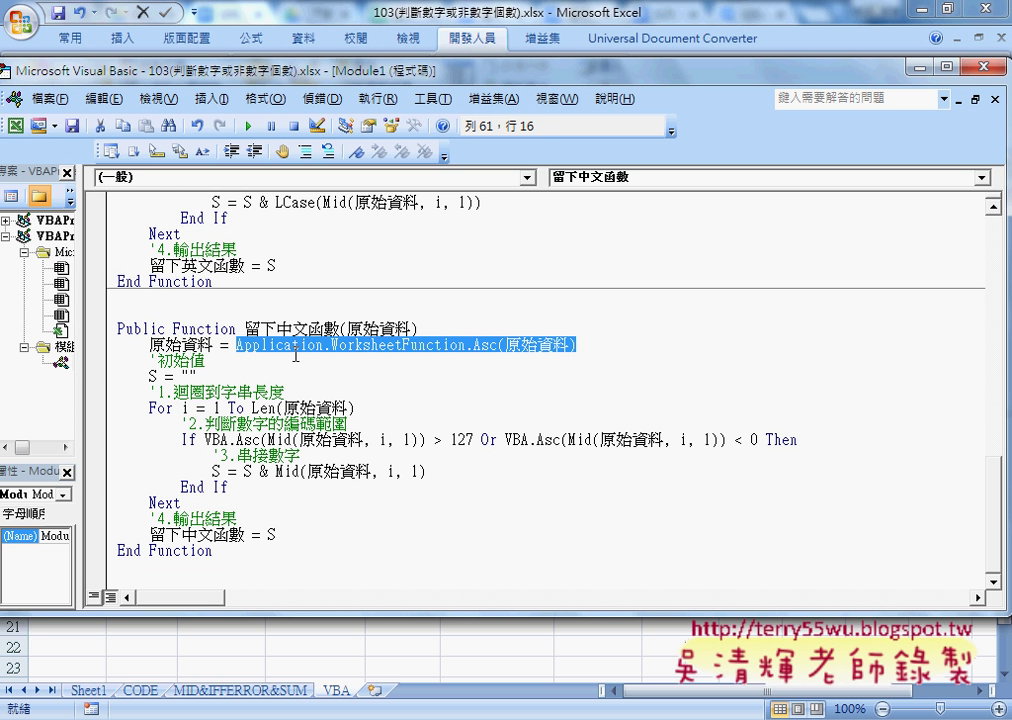
# Replace the old conversion with 'Application.WorksheetFunction.', fixing the misspelled 'application'
pyautogui.press('Delete')
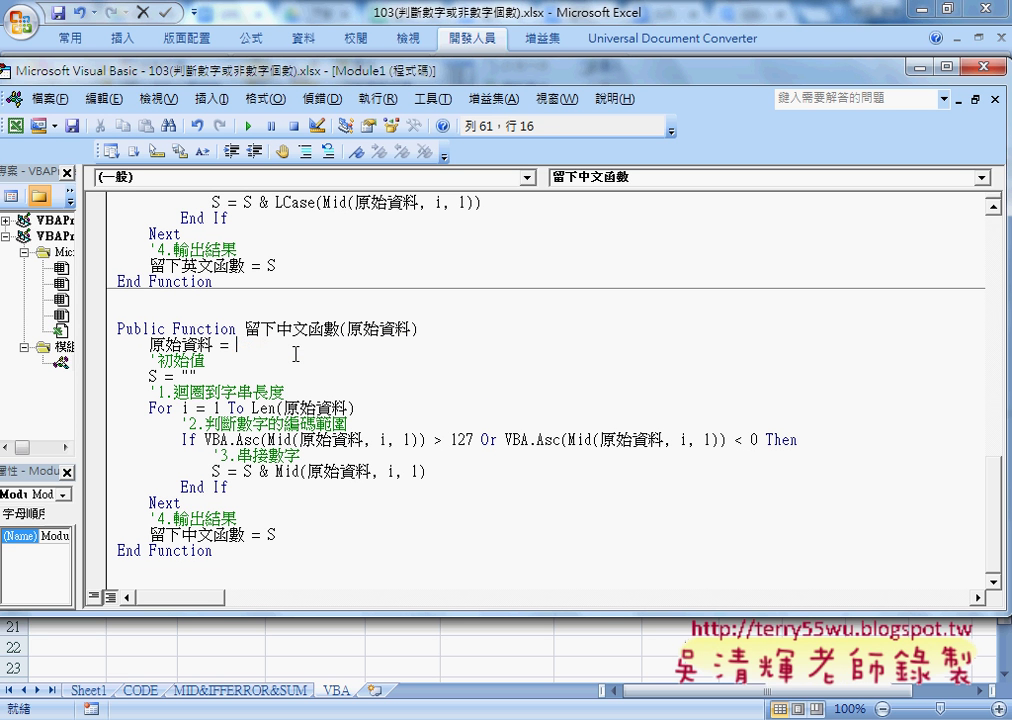
pyautogui.write('ap')
pyautogui.write('p')
pyautogui.write('li')
pyautogui.write('ca')
pyautogui.write('tio')
pyautogui.write('n')
pyautogui.press('Left')
pyautogui.write('i')
pyautogui.press('Right')
pyautogui.write('.')
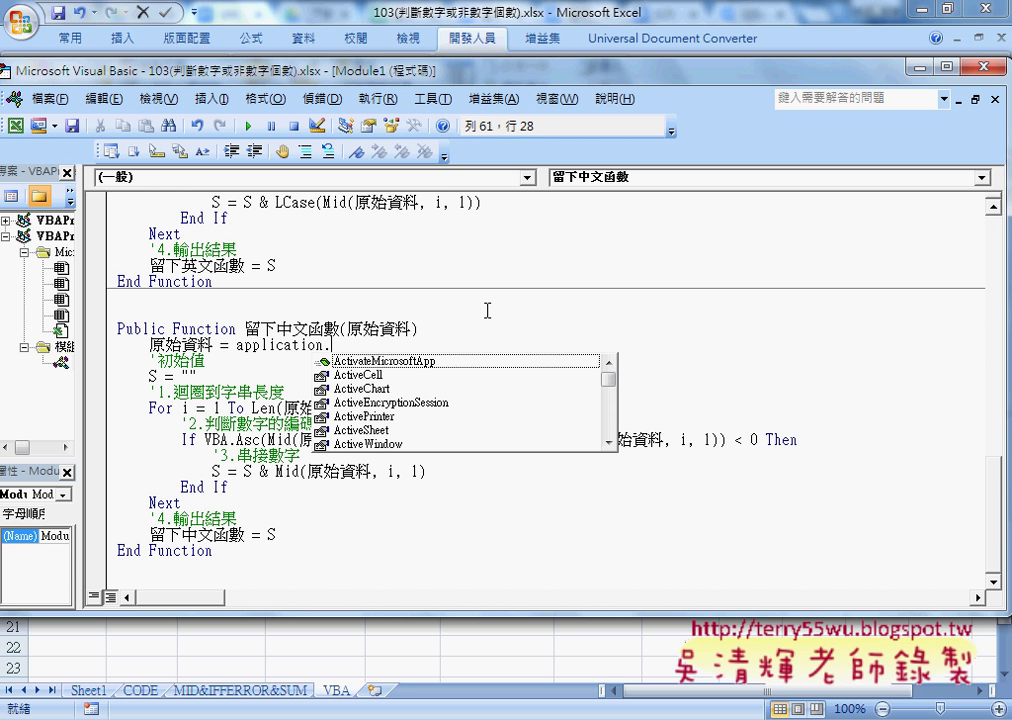
pyautogui.write('w')
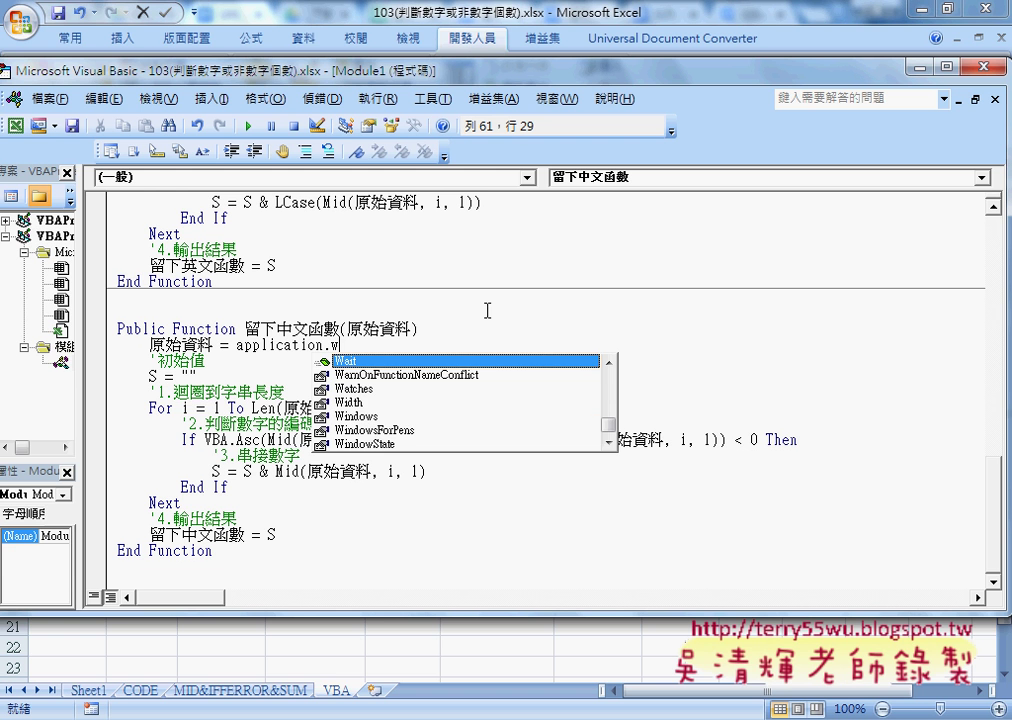
pyautogui.write('o')
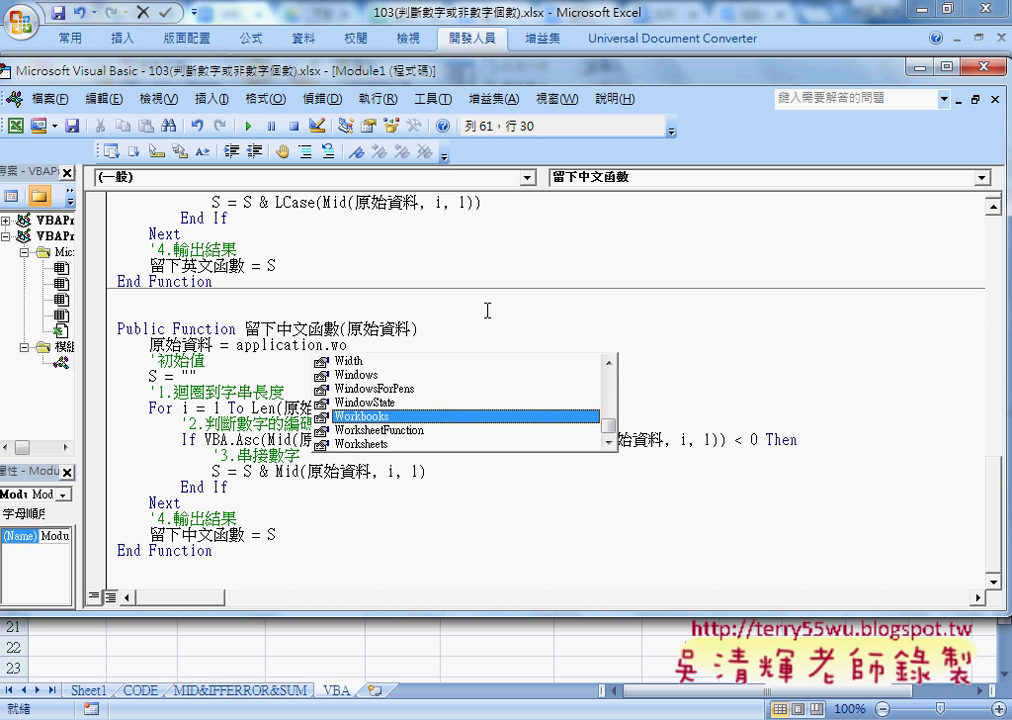
pyautogui.press('Down')
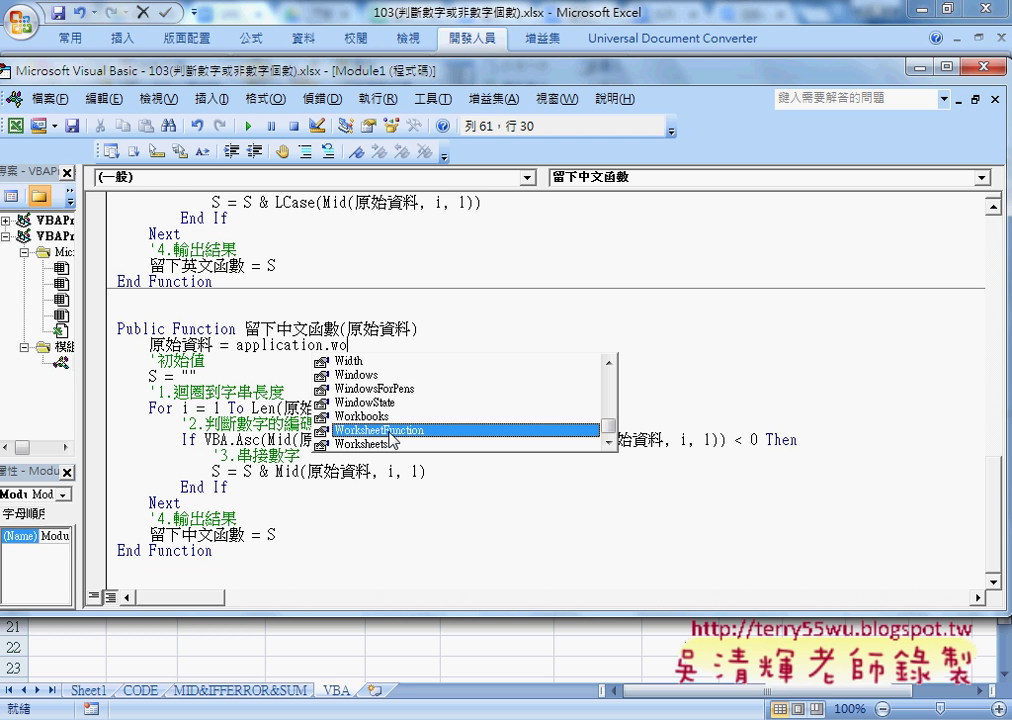
pyautogui.doubleClick(392, 441)
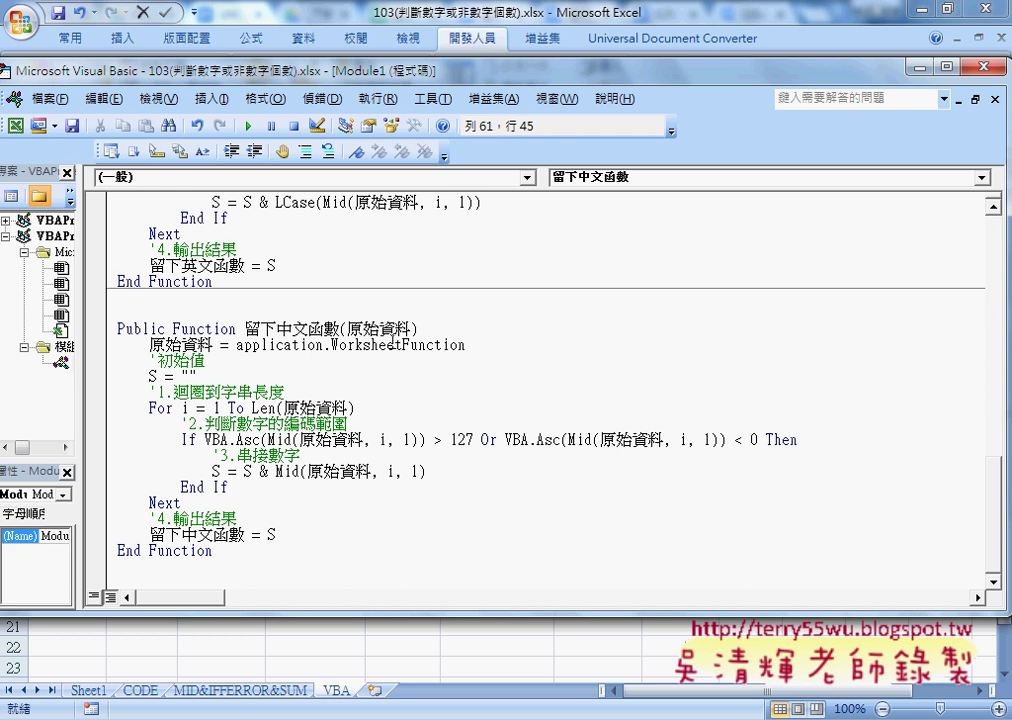
pyautogui.write('.')
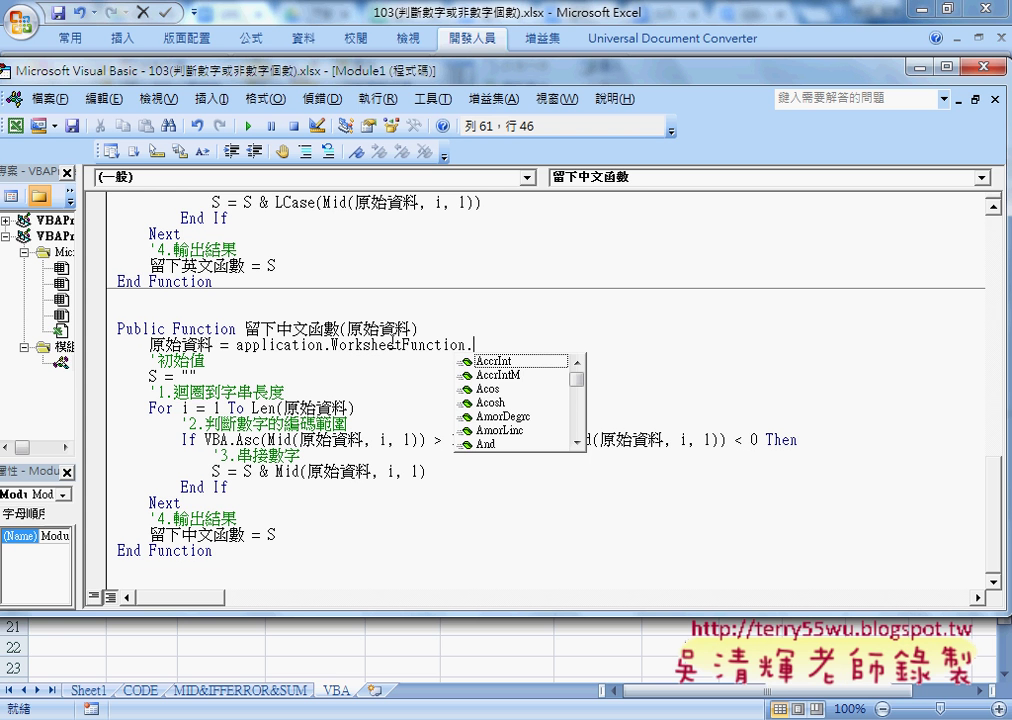
# Finish the call as Asc(原始資料), copying the parameter name in as the argument
pyautogui.moveTo(577, 380)
pyautogui.mouseDown()
pyautogui.moveTo(583, 452)
pyautogui.moveTo(466, 368)
pyautogui.mouseUp()
pyautogui.write('as')
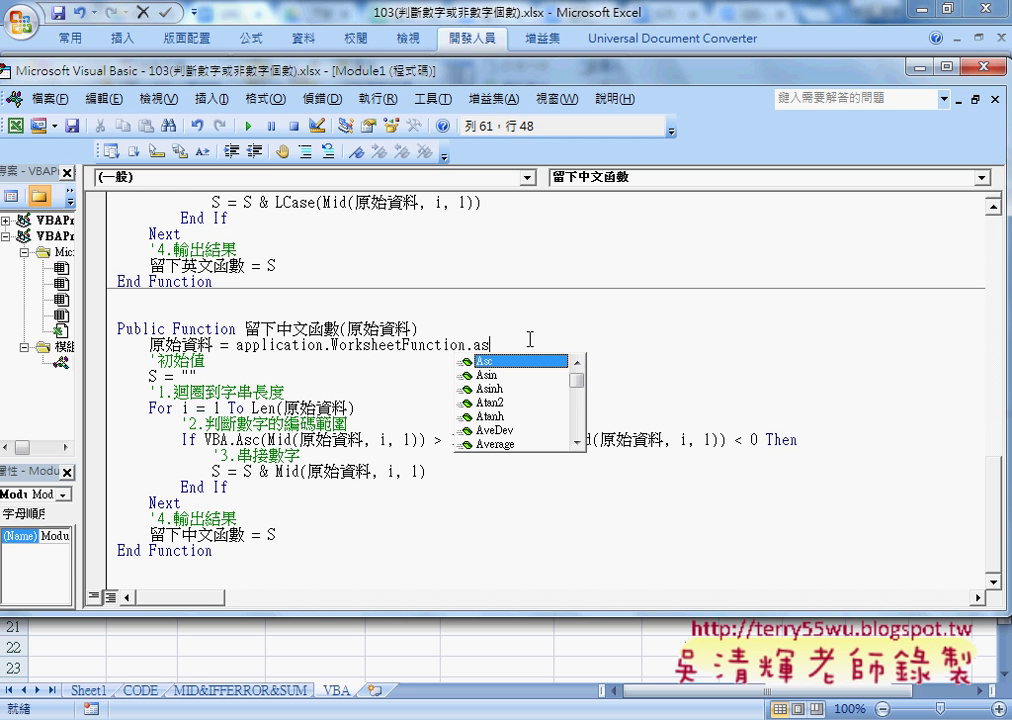
pyautogui.write('c')
pyautogui.write('(')
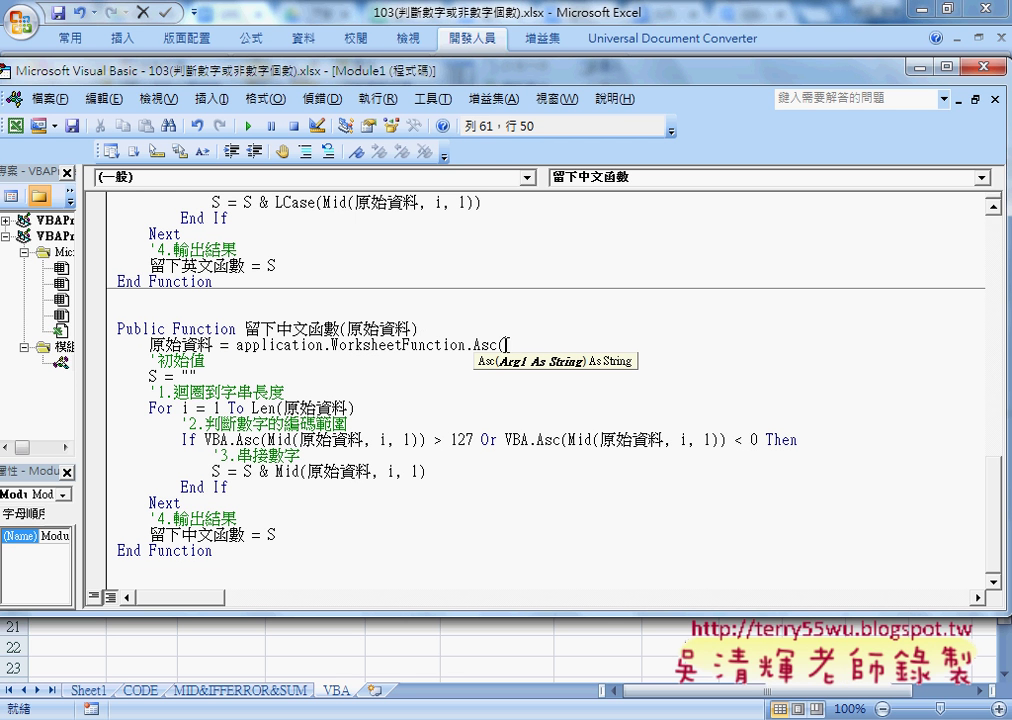
pyautogui.click(278, 258)
pyautogui.press('Return')
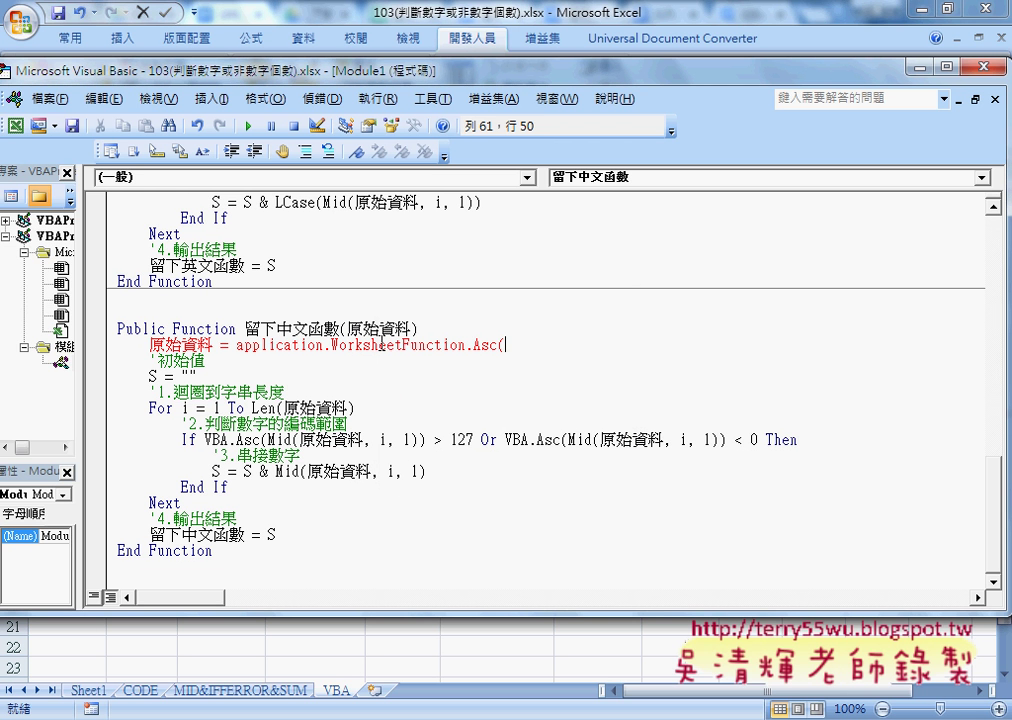
pyautogui.moveTo(348, 329); pyautogui.dragTo(410, 329)
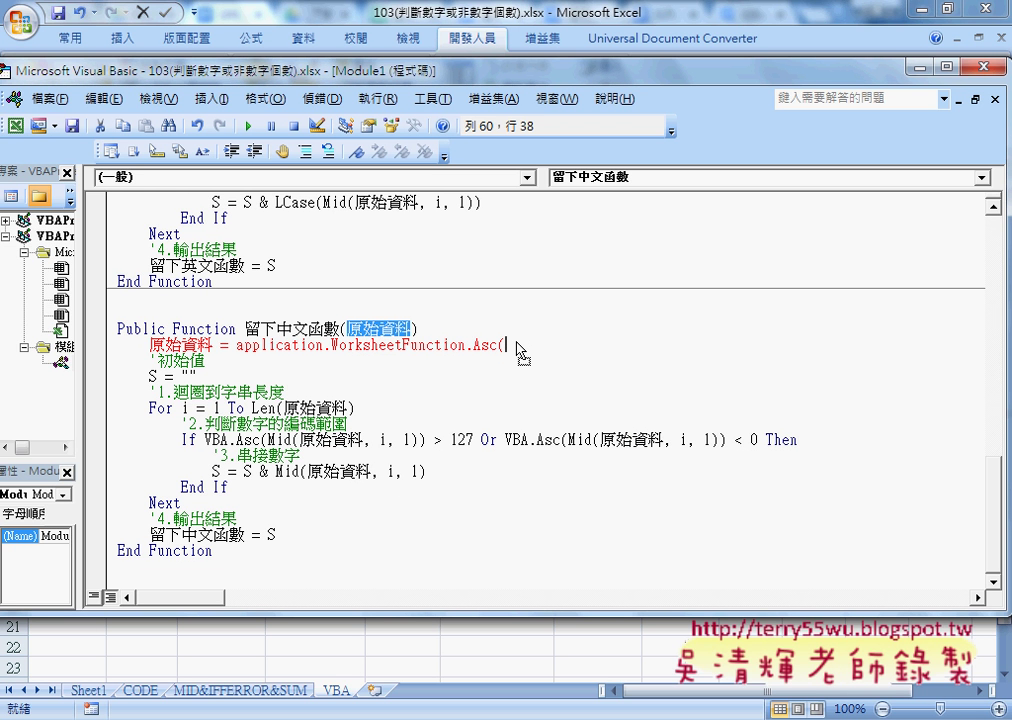
pyautogui.moveTo(519, 350); pyautogui.dragTo(508, 346)
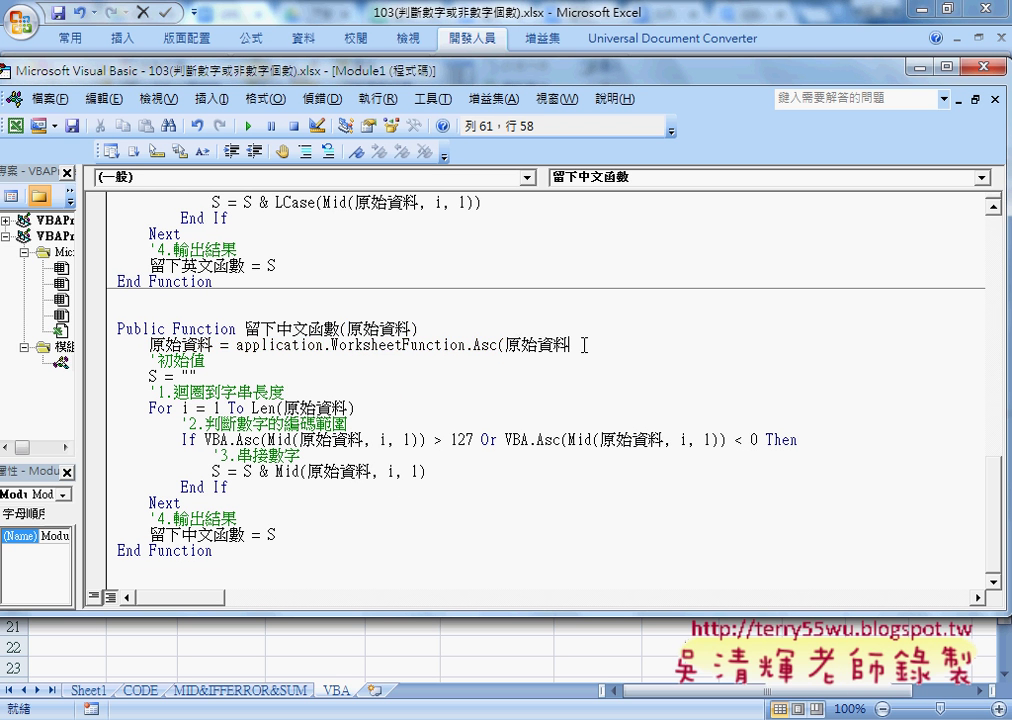
pyautogui.write(')')
pyautogui.click(581, 409)
pyautogui.moveTo(236, 345); pyautogui.dragTo(577, 345)
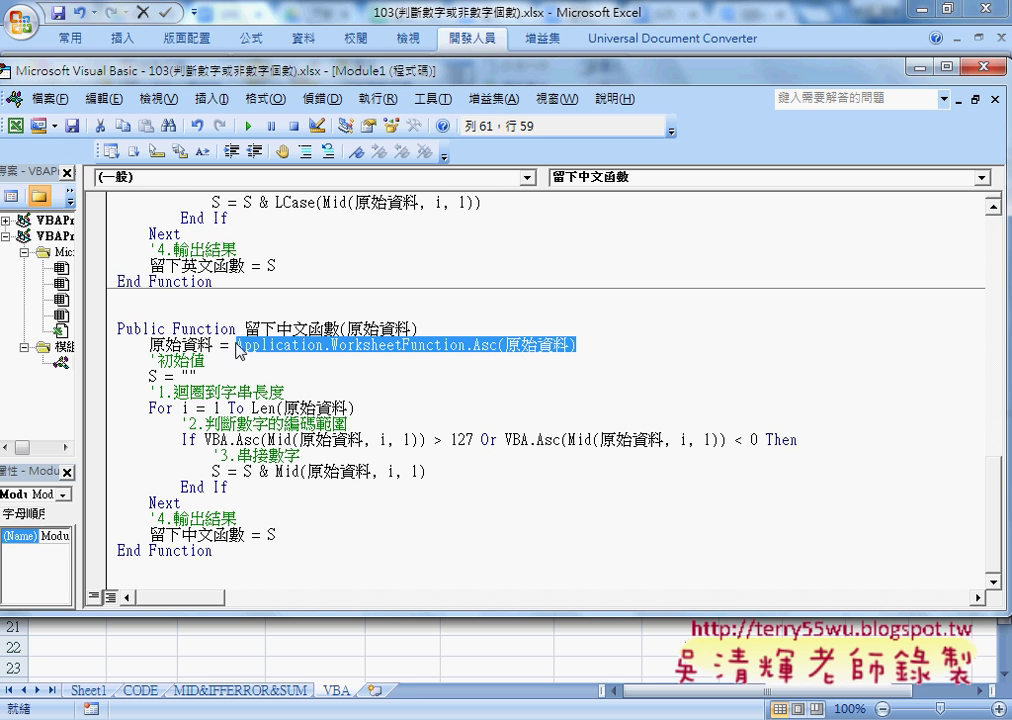
pyautogui.moveTo(212, 345); pyautogui.dragTo(150, 345)
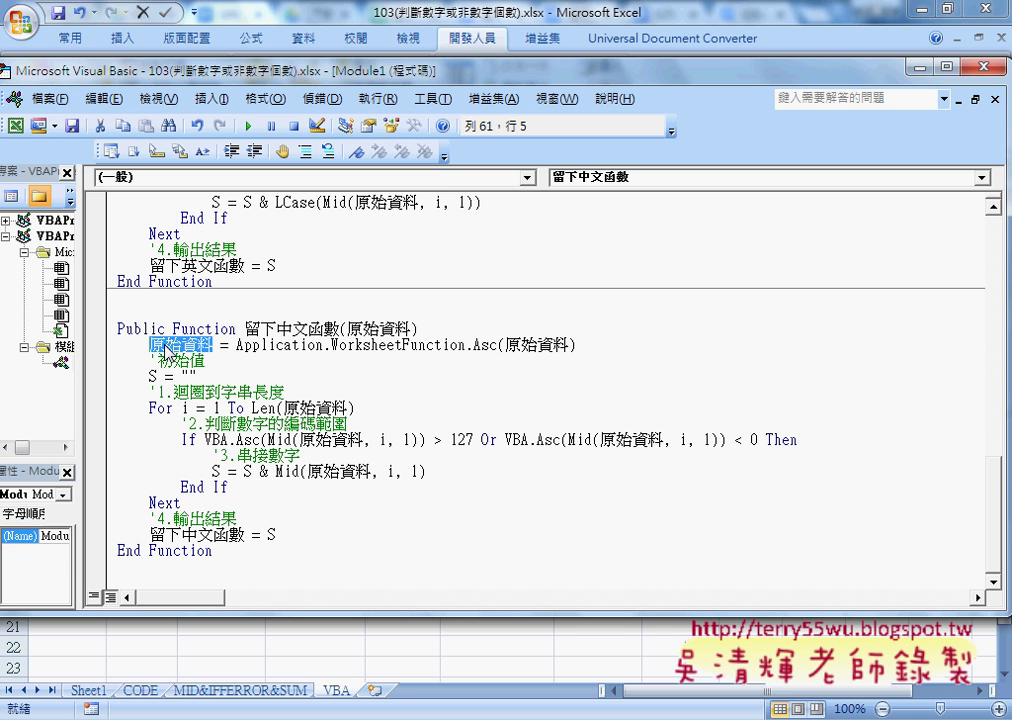
pyautogui.moveTo(236, 345); pyautogui.dragTo(467, 350)
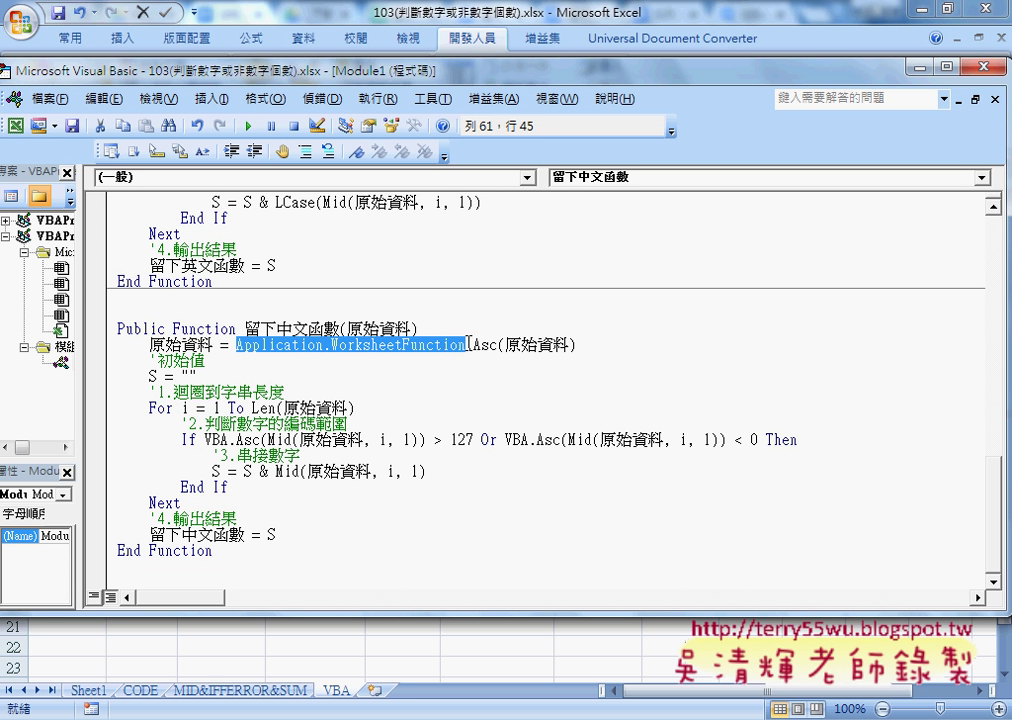
pyautogui.moveTo(466, 344); pyautogui.dragTo(578, 346)
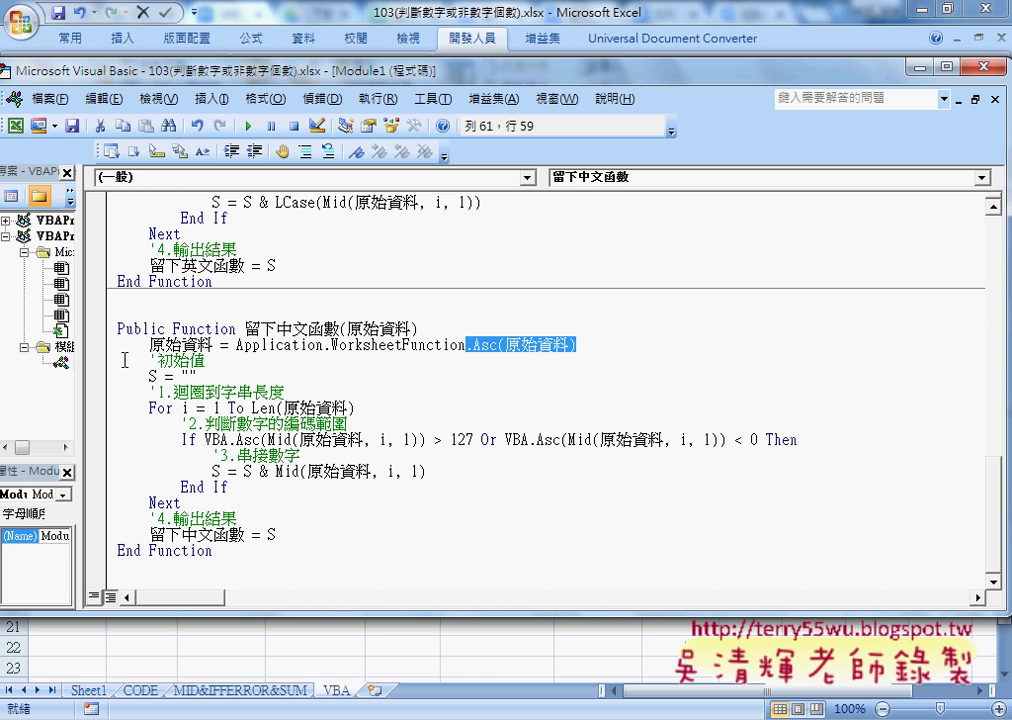
# Put a breakpoint on the Asc line and re-enter F2's formula so the function pauses there
pyautogui.click(95, 344)
pyautogui.click(411, 8)
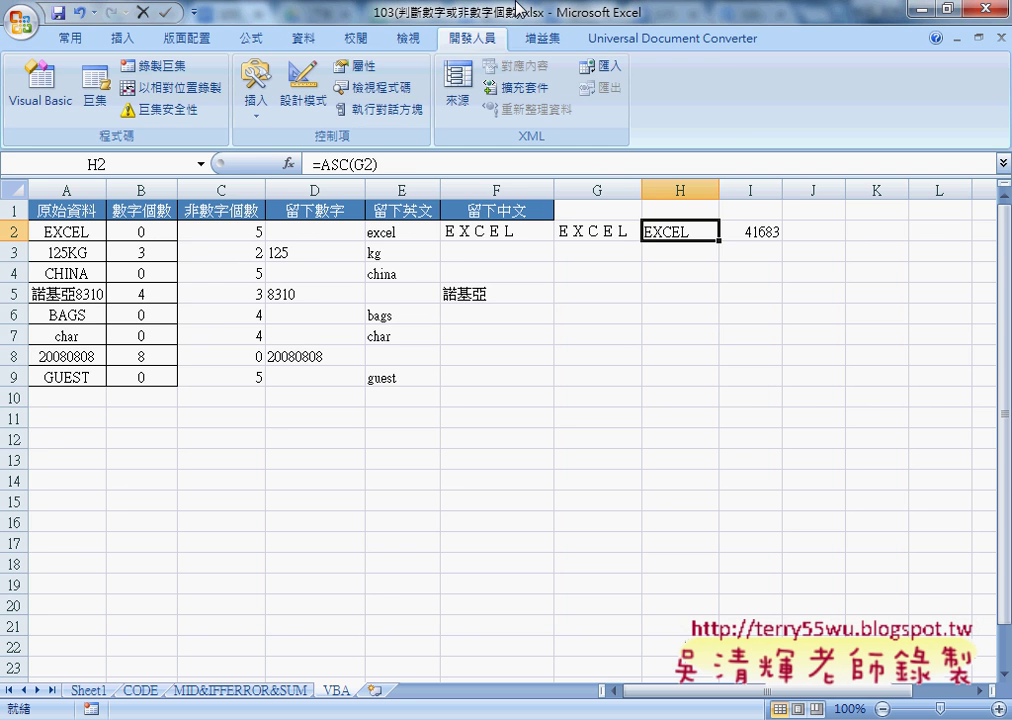
pyautogui.click(488, 230)
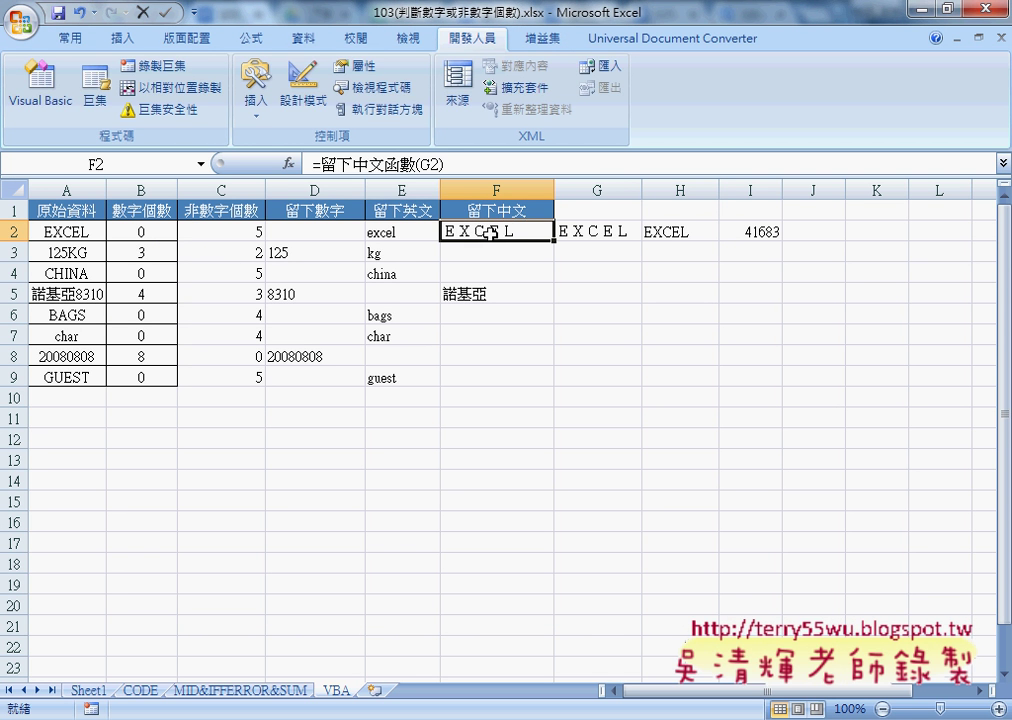
pyautogui.click(368, 163)
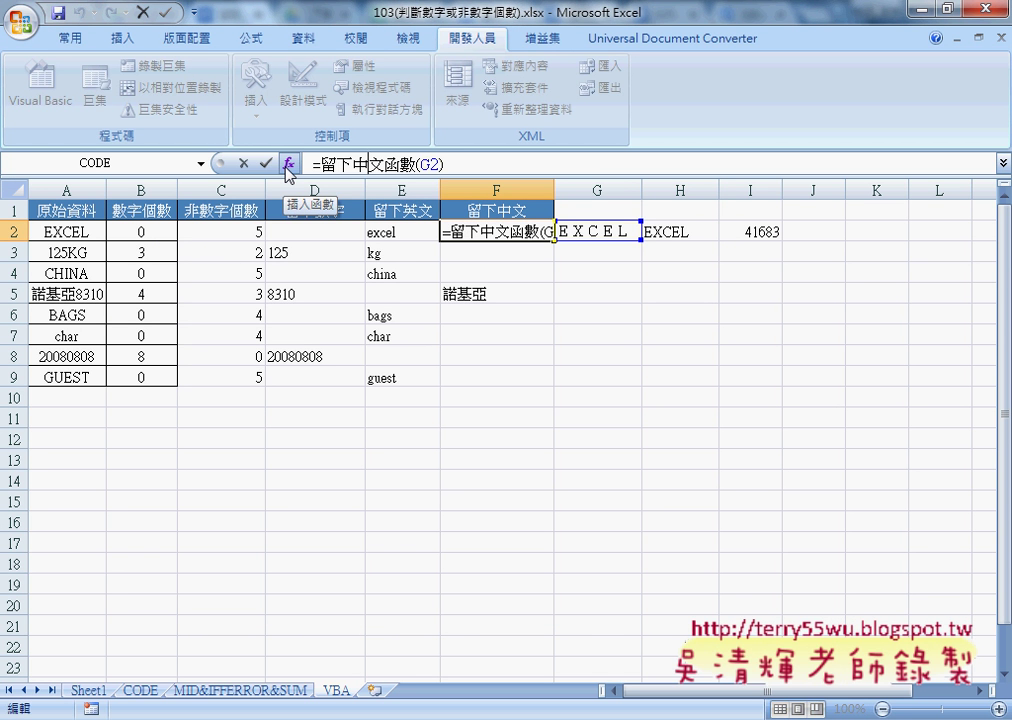
pyautogui.click(265, 163)
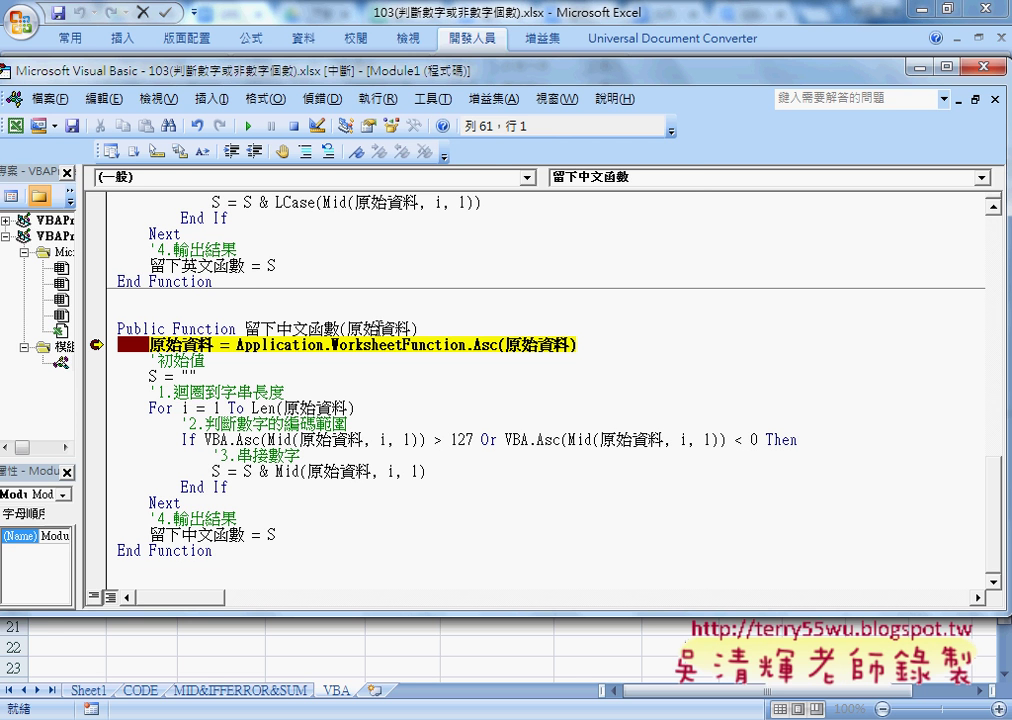
# Print 原始資料 in the Immediate window before the Asc conversion runs, showing full-width EXCEL
pyautogui.moveTo(336, 70); pyautogui.dragTo(402, 65)
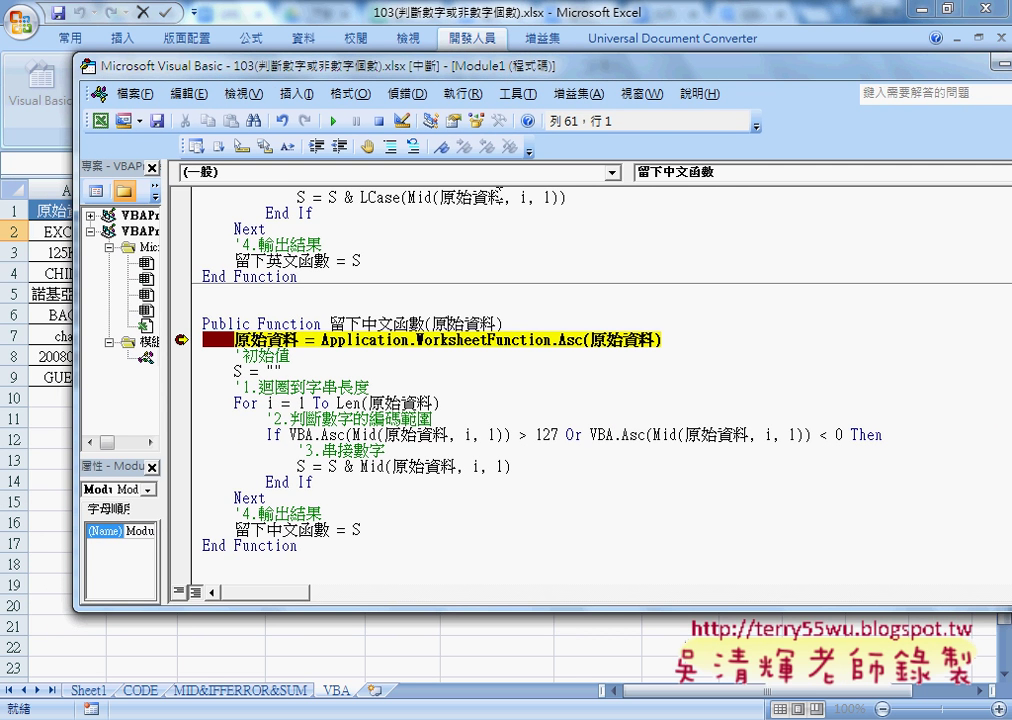
pyautogui.hotkey('ctrl', 'g')
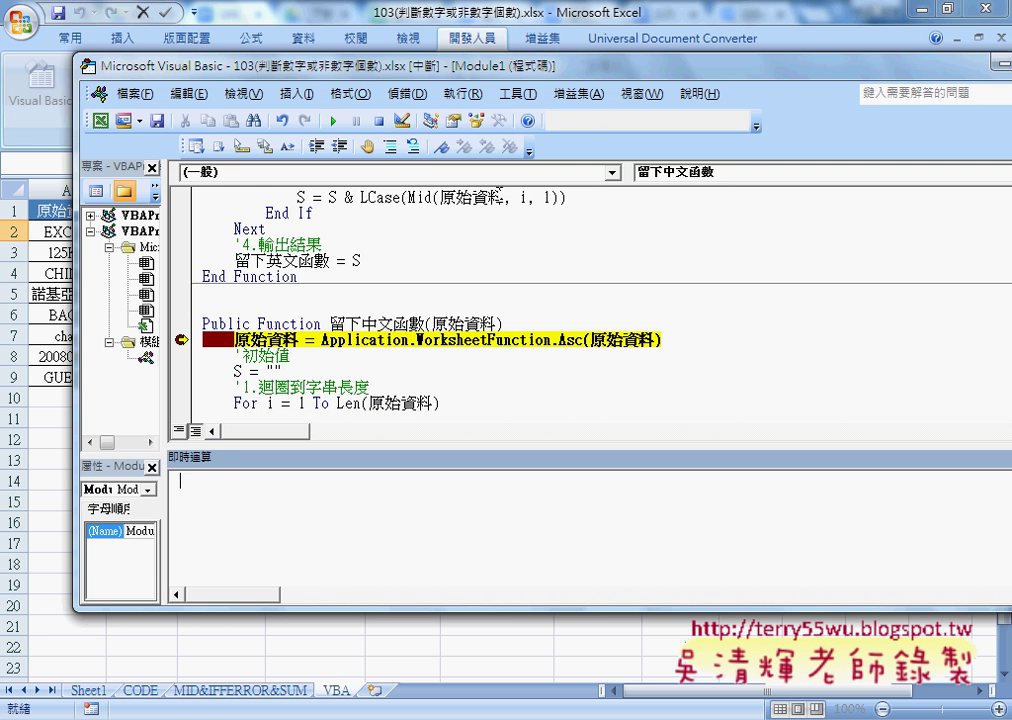
pyautogui.write('?')
pyautogui.moveTo(495, 323); pyautogui.dragTo(431, 323)
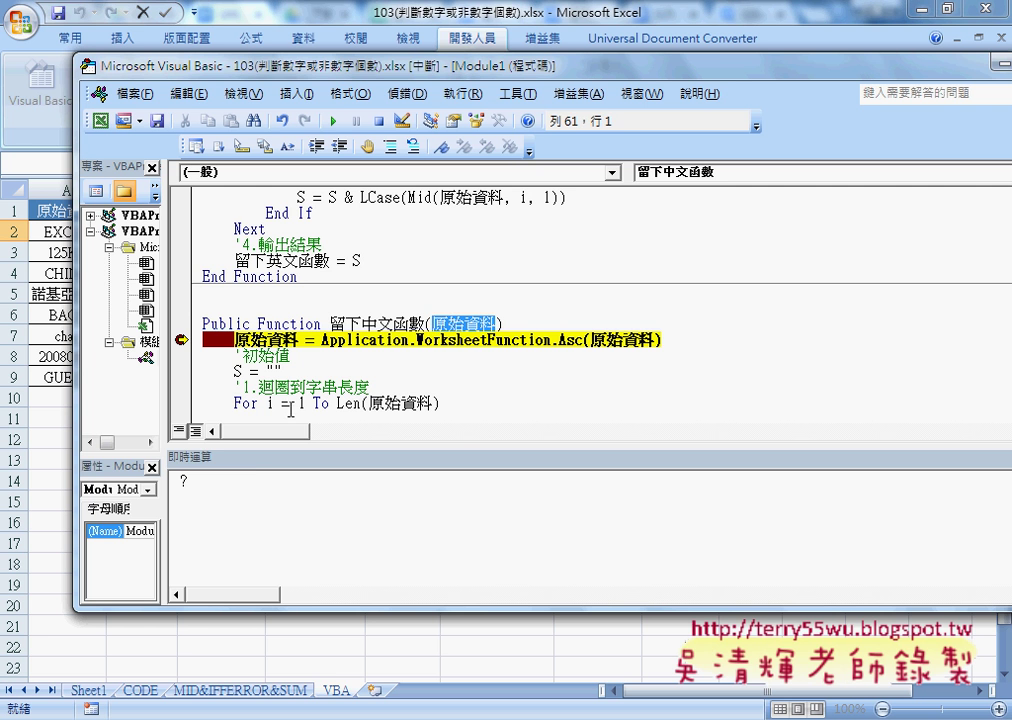
pyautogui.click(246, 480)
pyautogui.write('原始資料')
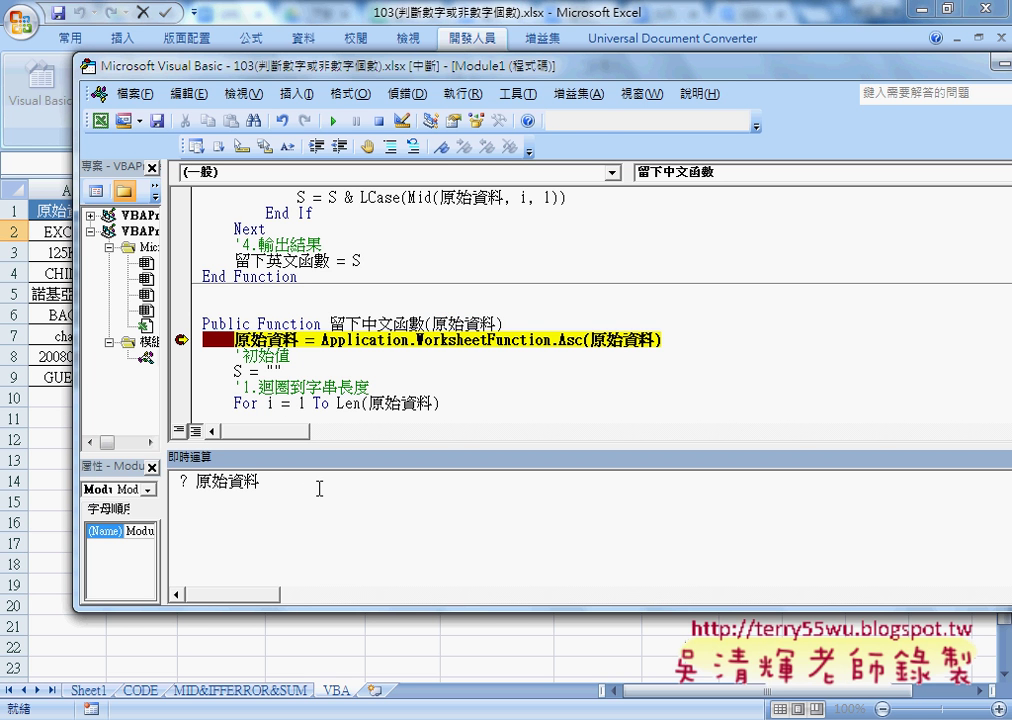
pyautogui.press('Return')
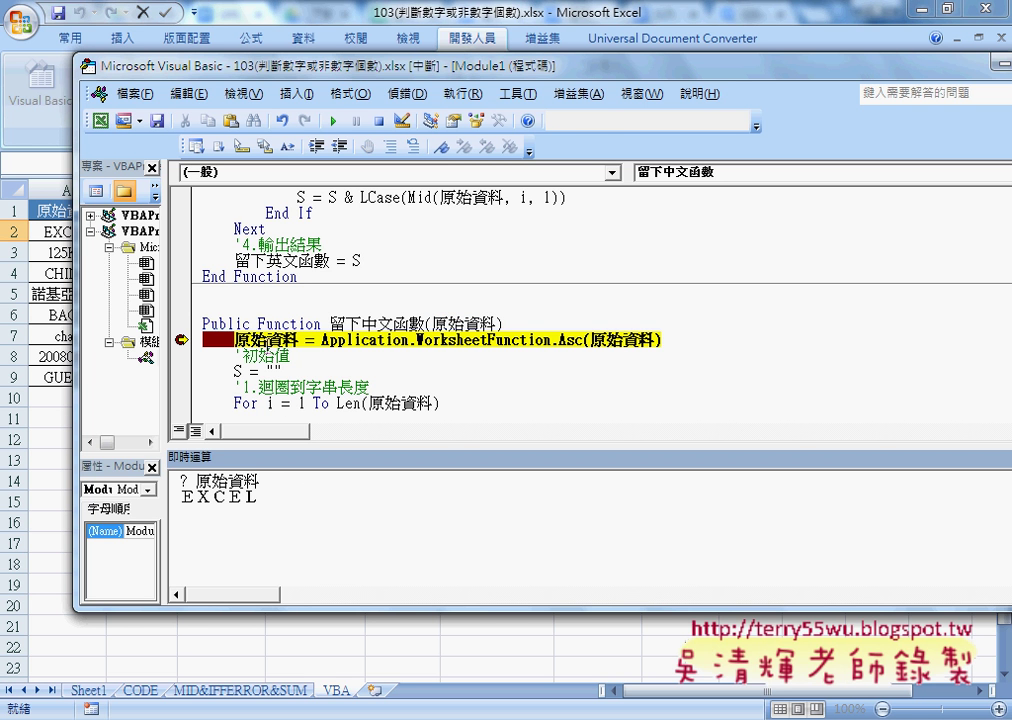
# Step past the Asc line with F8, reprint 原始資料 as half-width EXCEL, then move execution back
pyautogui.click(327, 280)
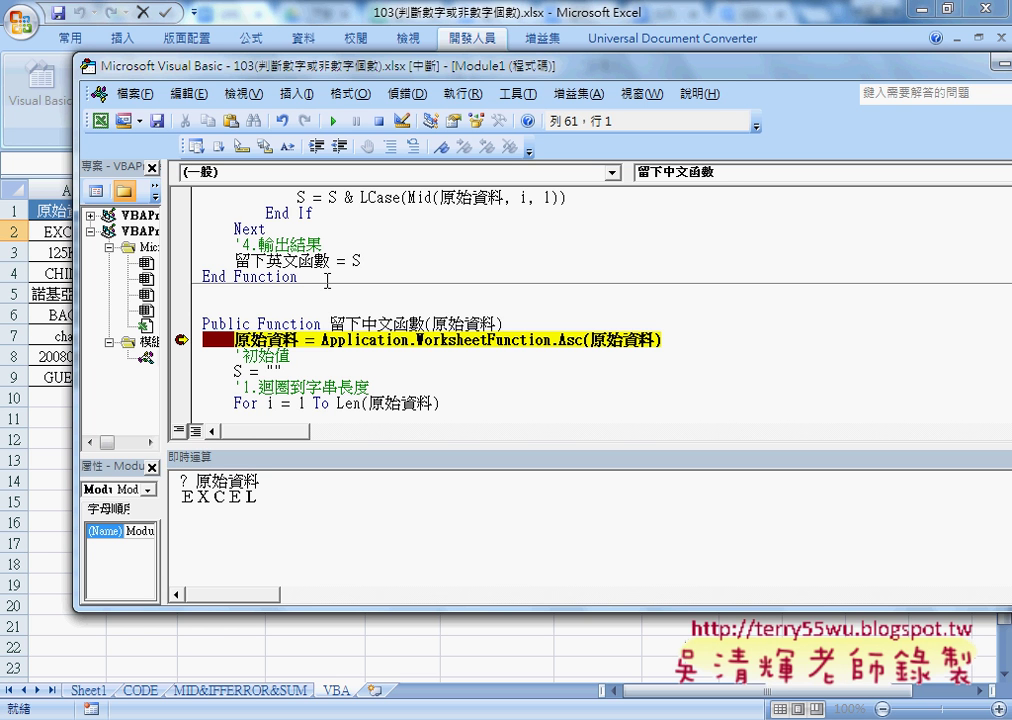
pyautogui.press('F8')
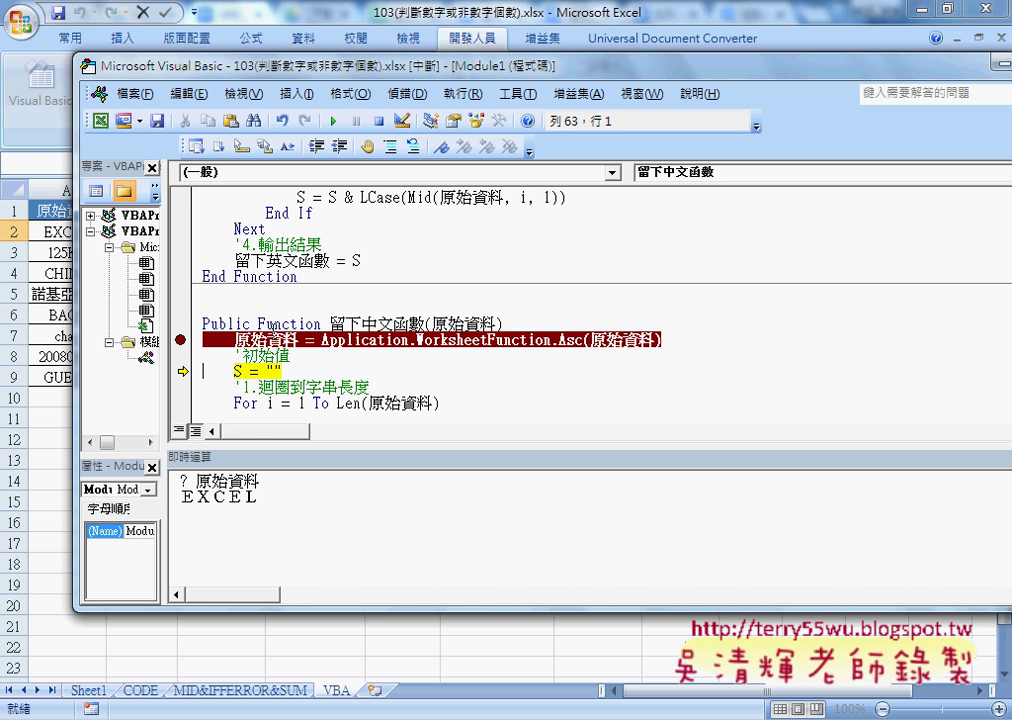
pyautogui.click(296, 479)
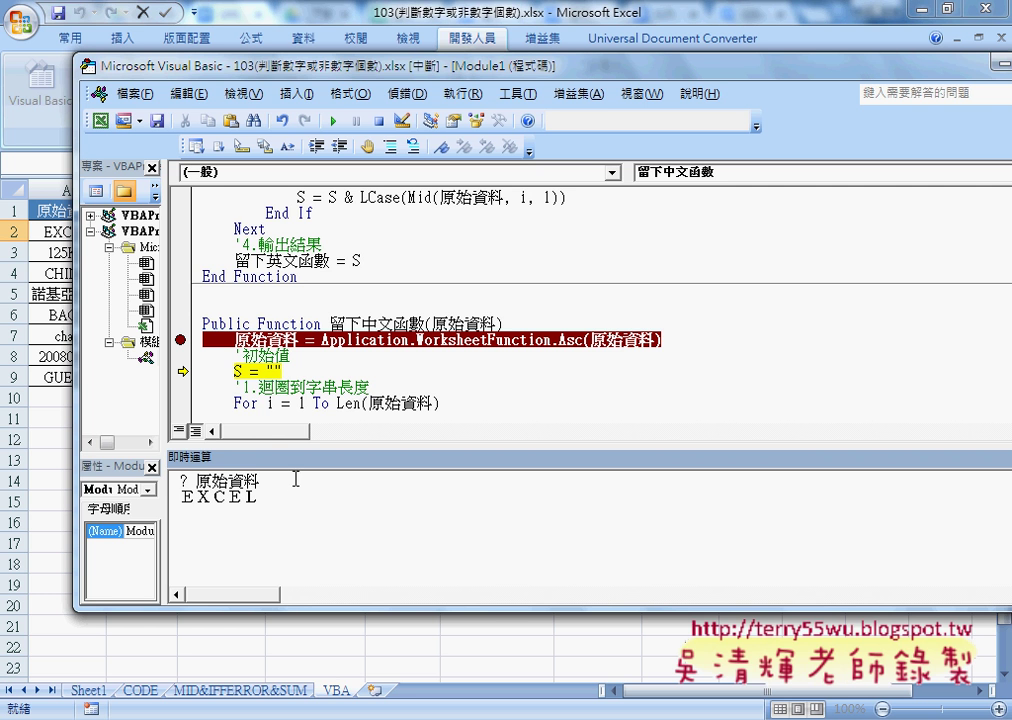
pyautogui.press('Return')
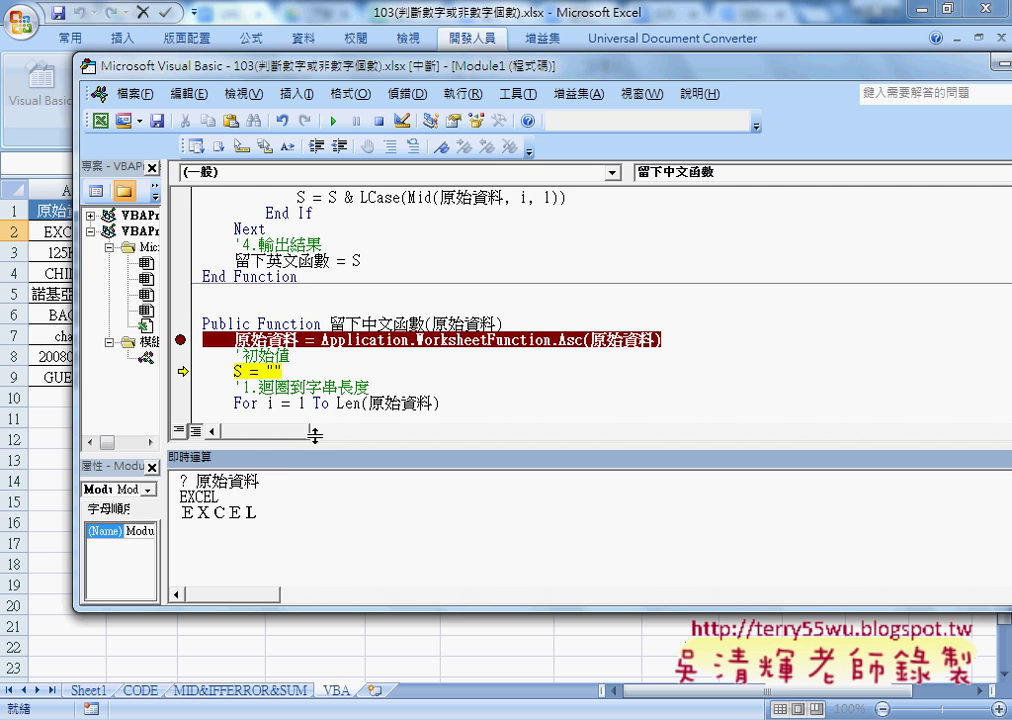
pyautogui.doubleClick(198, 496)
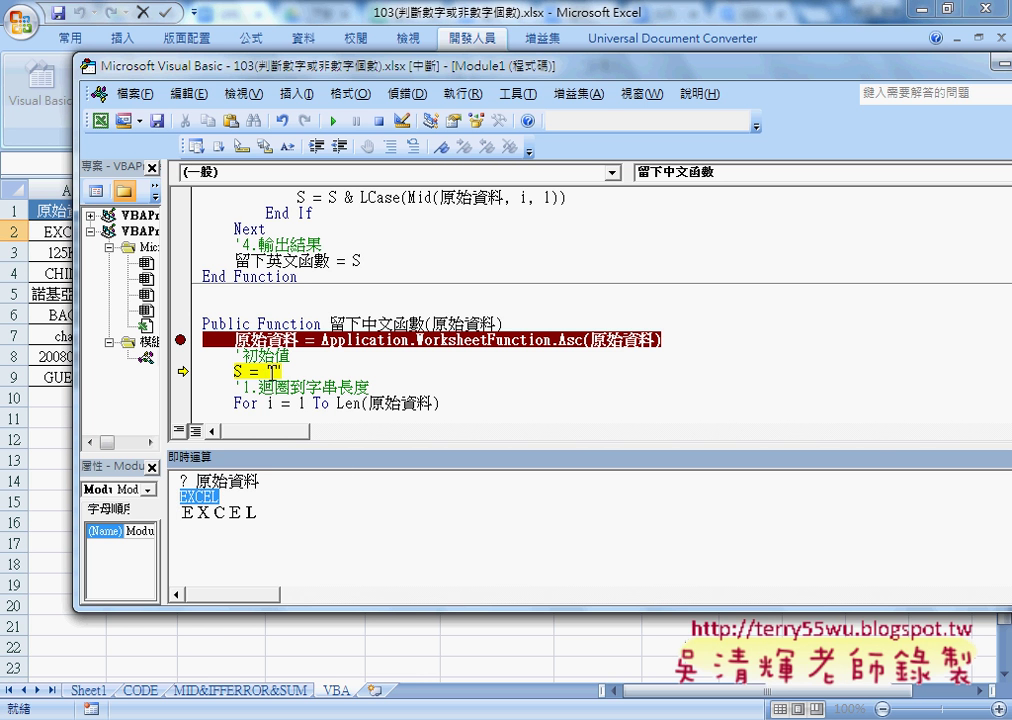
pyautogui.click(331, 365)
pyautogui.moveTo(183, 371); pyautogui.dragTo(183, 339)
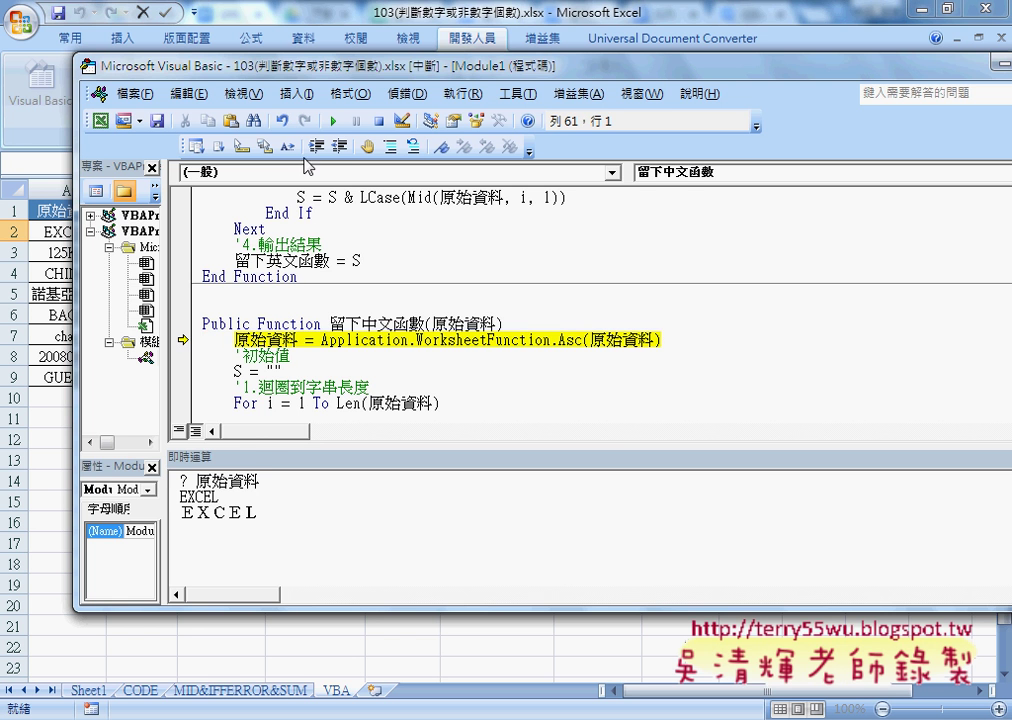
# Resume the paused run, then check G2's BIG5 formula and F2's empty result
pyautogui.click(331, 122)
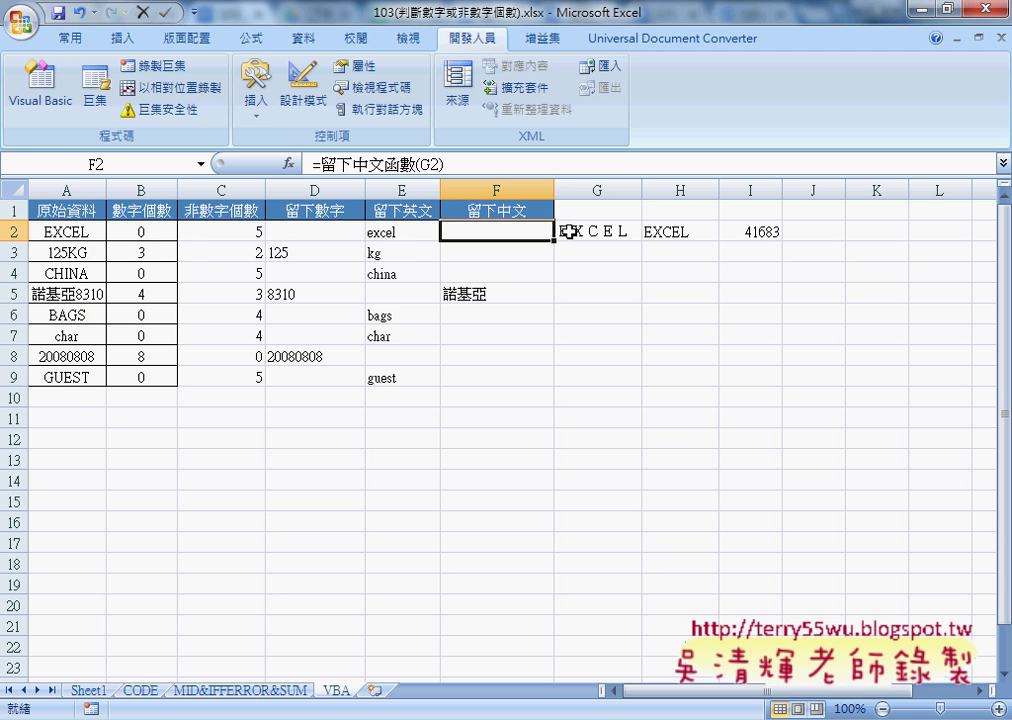
pyautogui.click(601, 230)
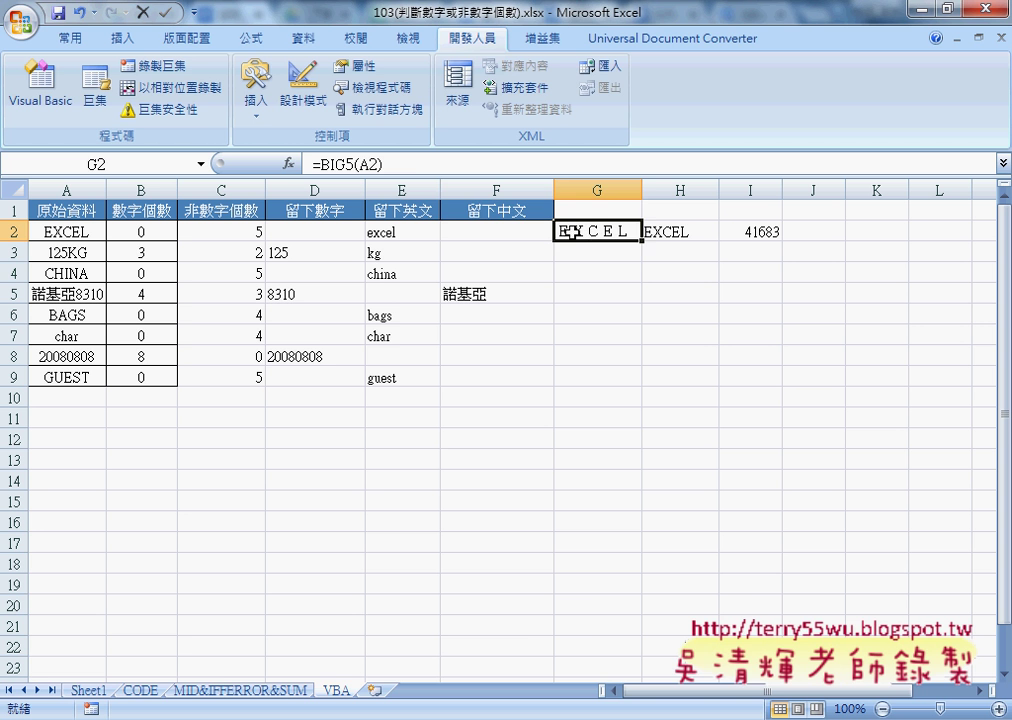
pyautogui.click(512, 231)
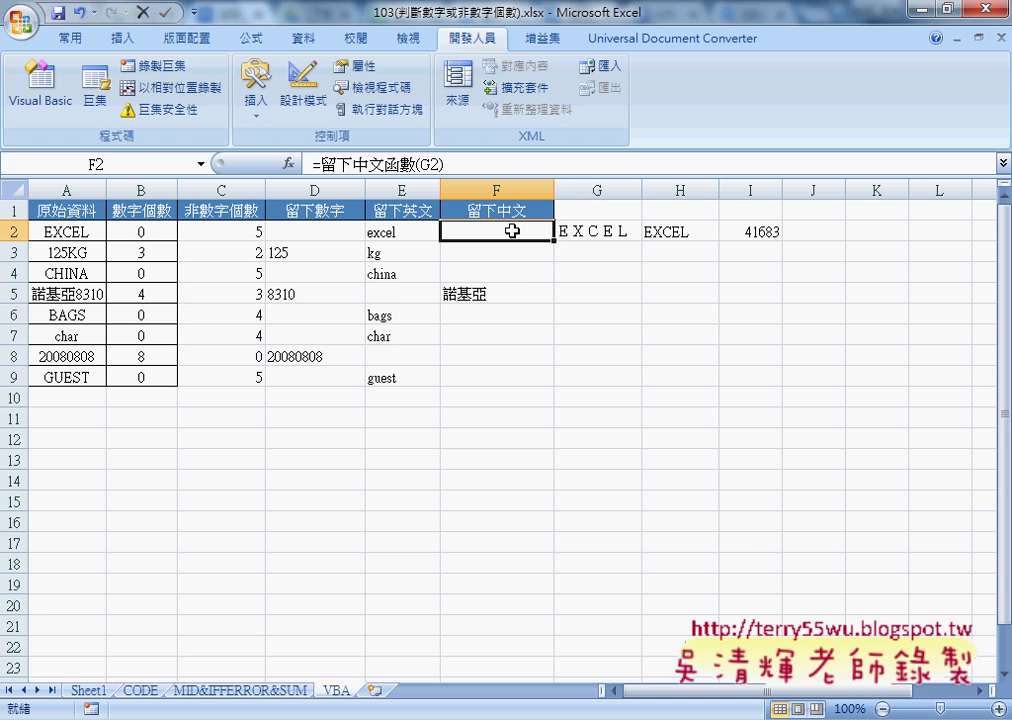
pyautogui.moveTo(577, 700)
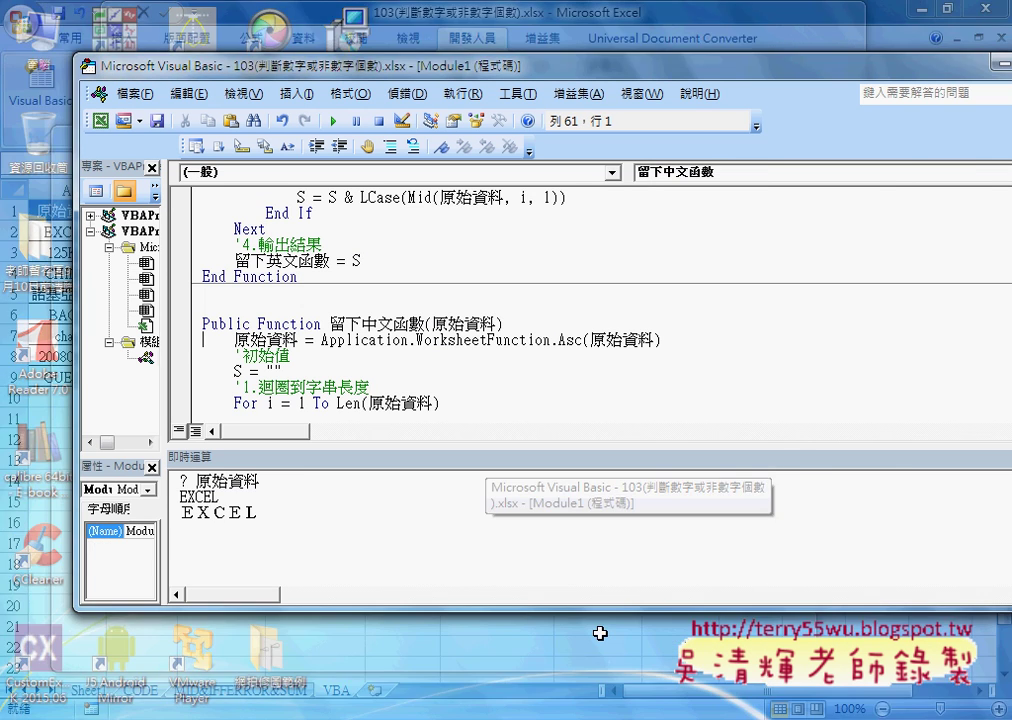
# Return to the code, close the Immediate window, and highlight Application.WorksheetFunction on the Asc line
pyautogui.click(600, 636)
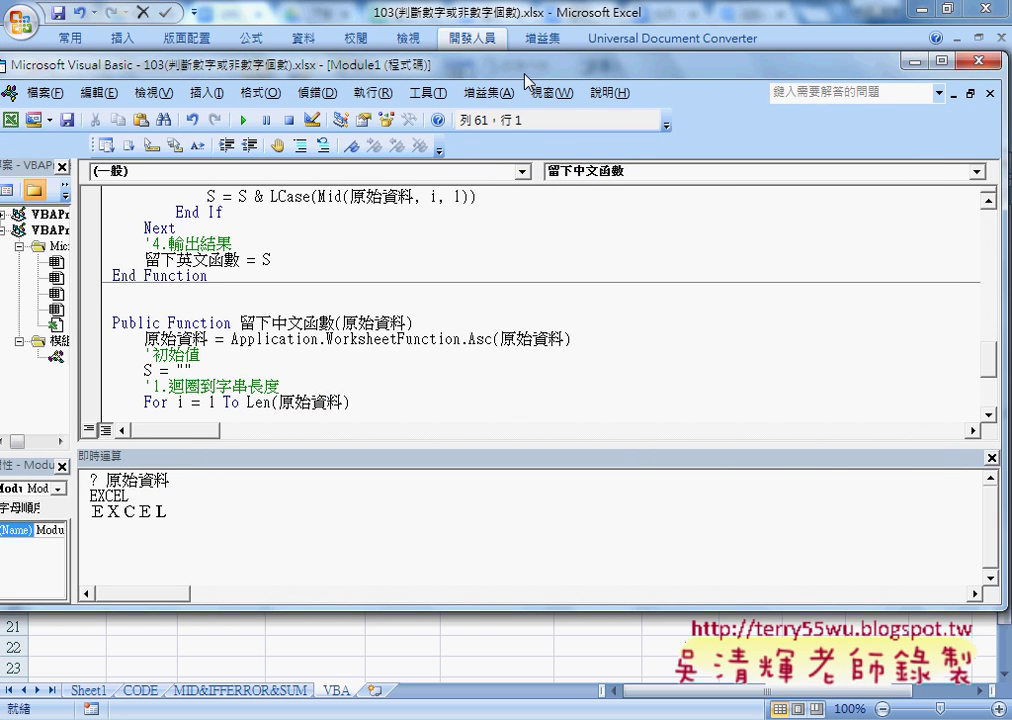
pyautogui.moveTo(492, 66); pyautogui.dragTo(391, 64)
pyautogui.click(979, 457)
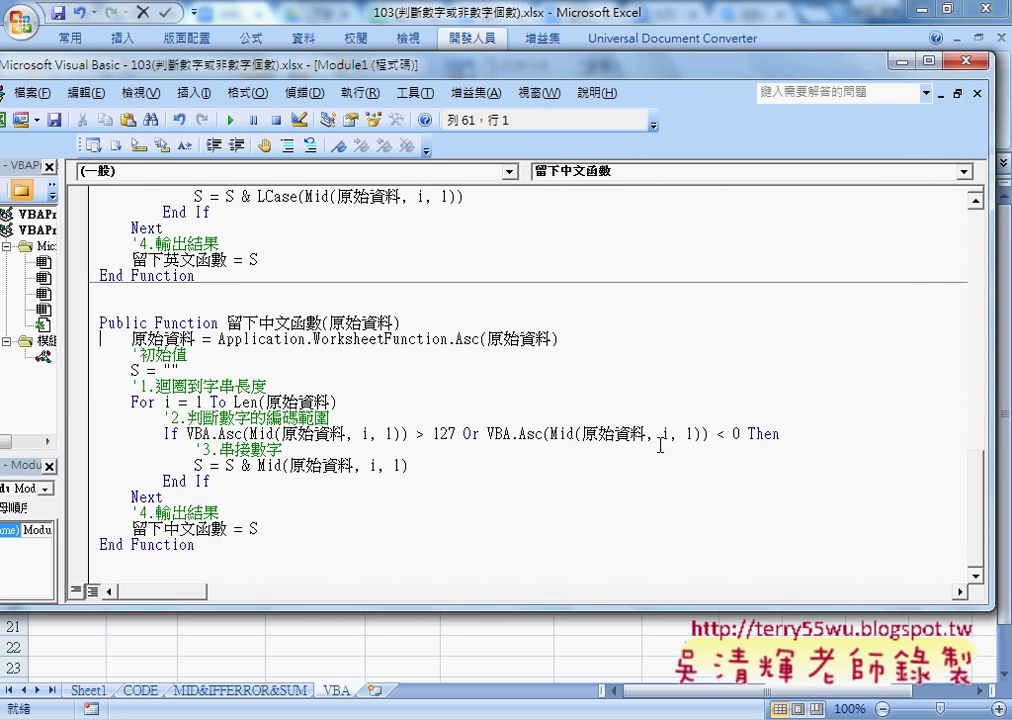
pyautogui.click(658, 443)
pyautogui.click(219, 341)
pyautogui.moveTo(219, 341); pyautogui.dragTo(449, 341)
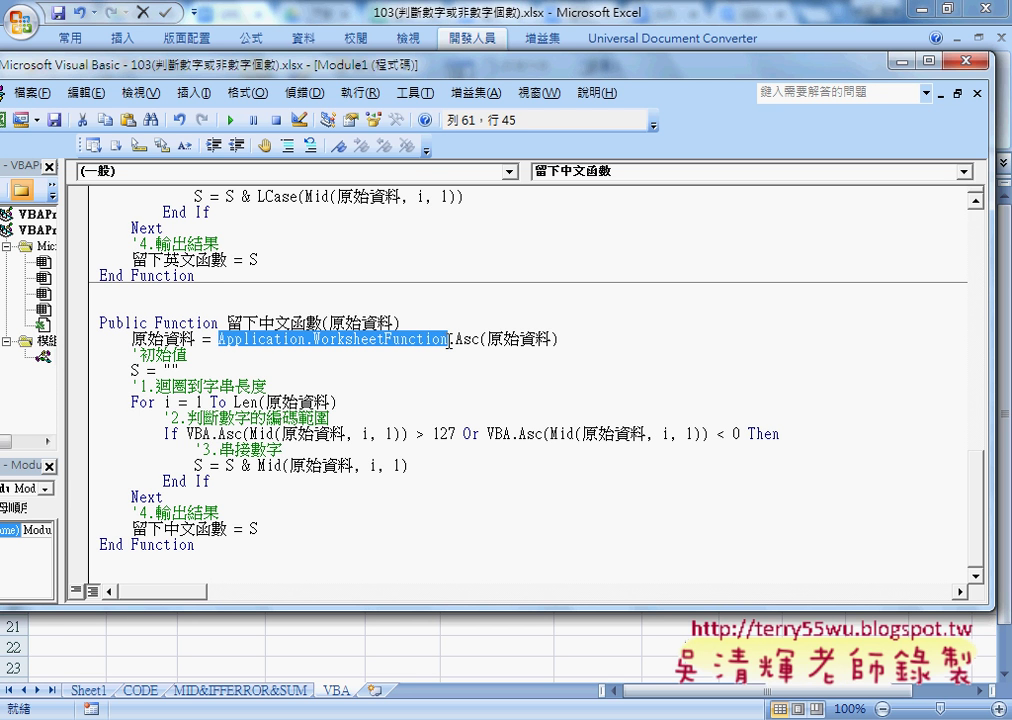